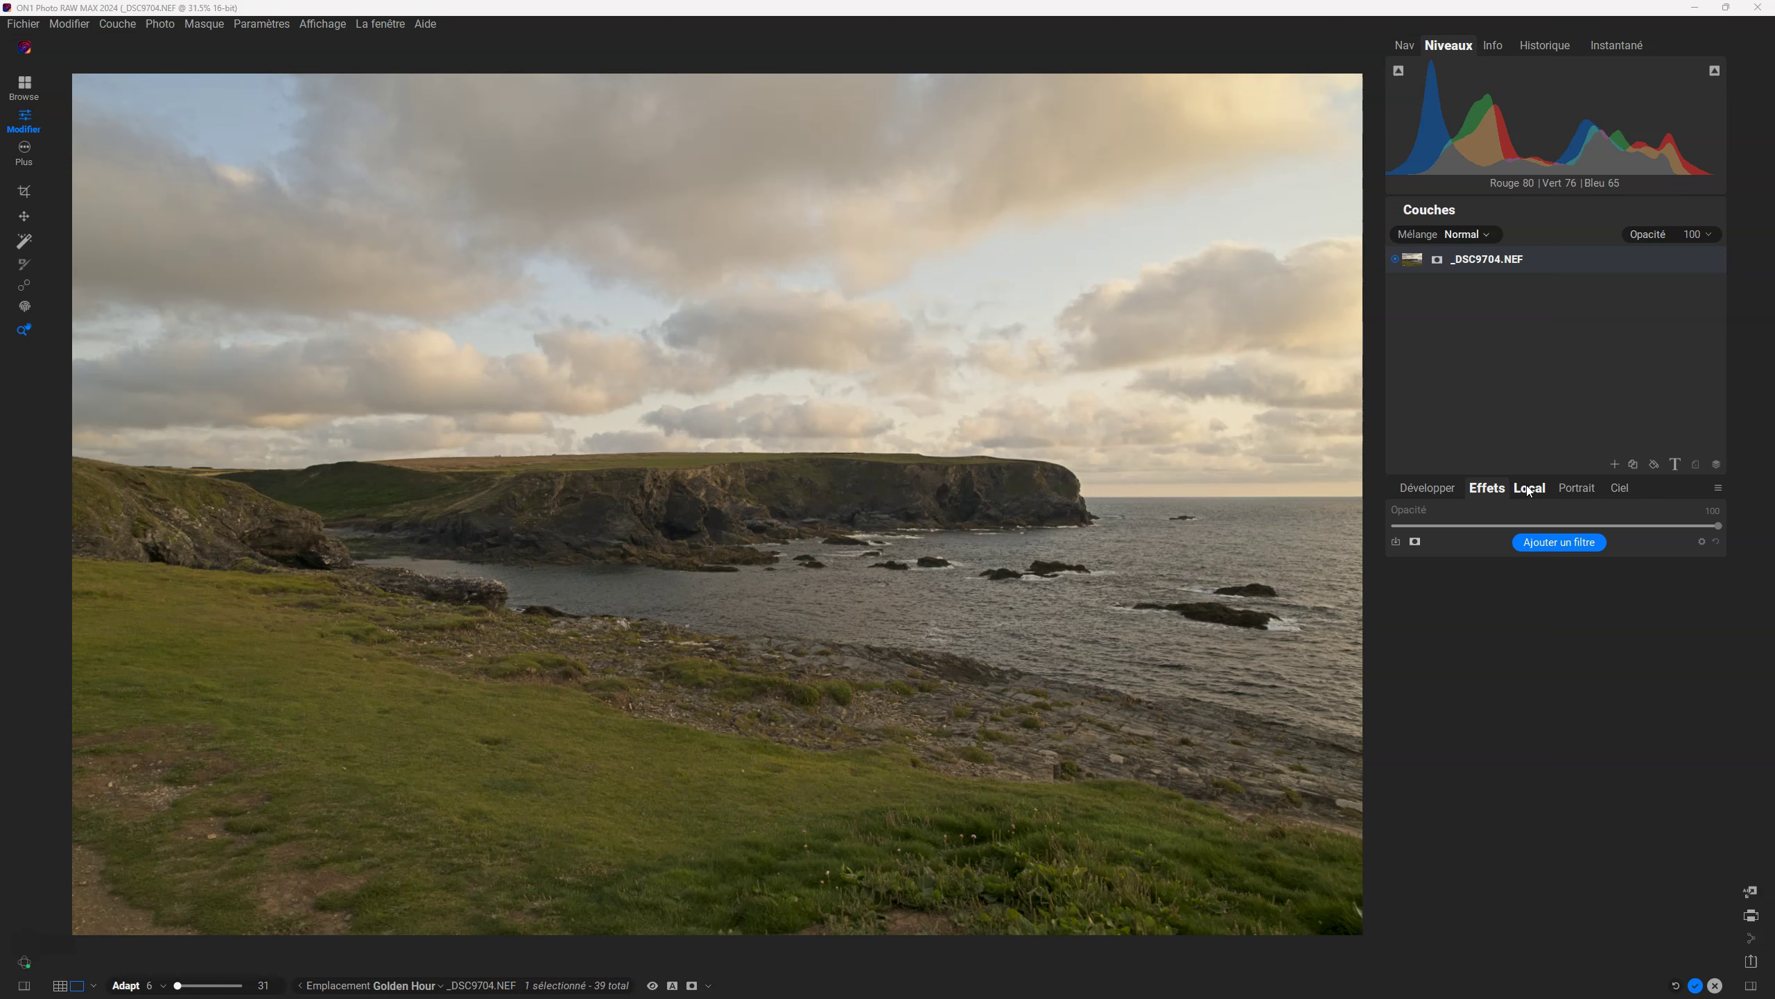
Open the list of effect filters, view the Tonalité partagée description, and search the list for "courbe"
{"action": "left_click", "coordinate": [1564, 544]}
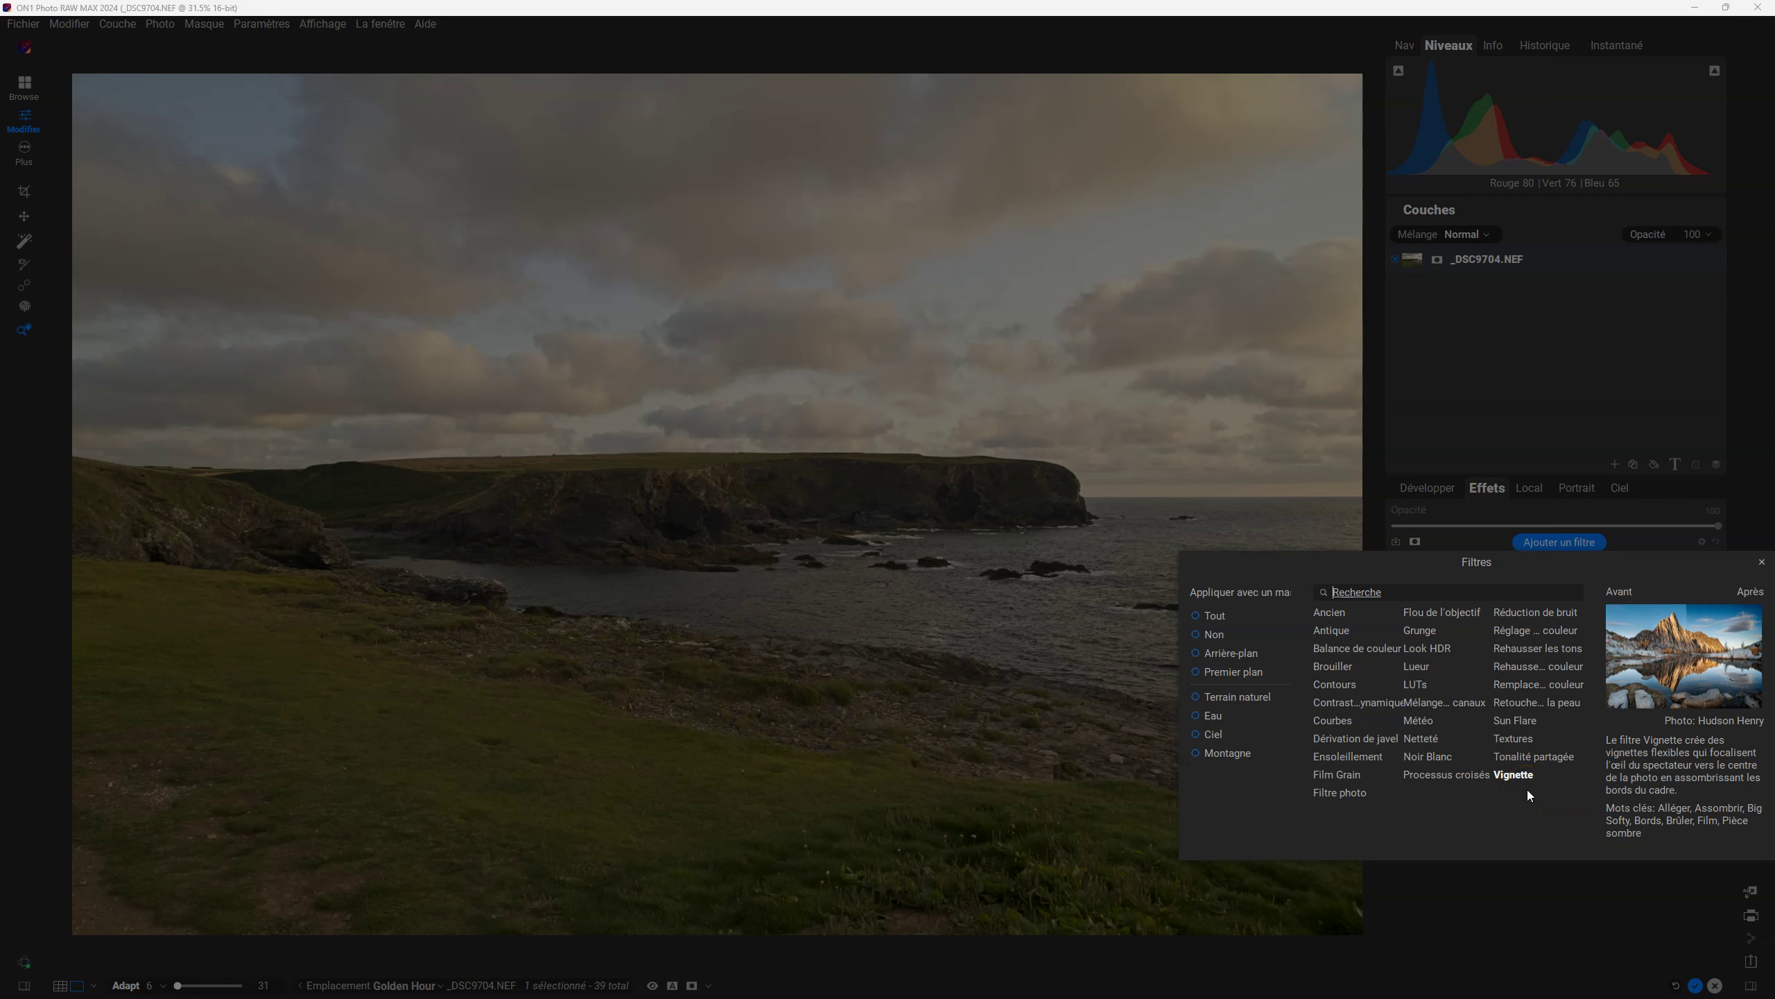
{"action": "left_click", "coordinate": [1532, 757]}
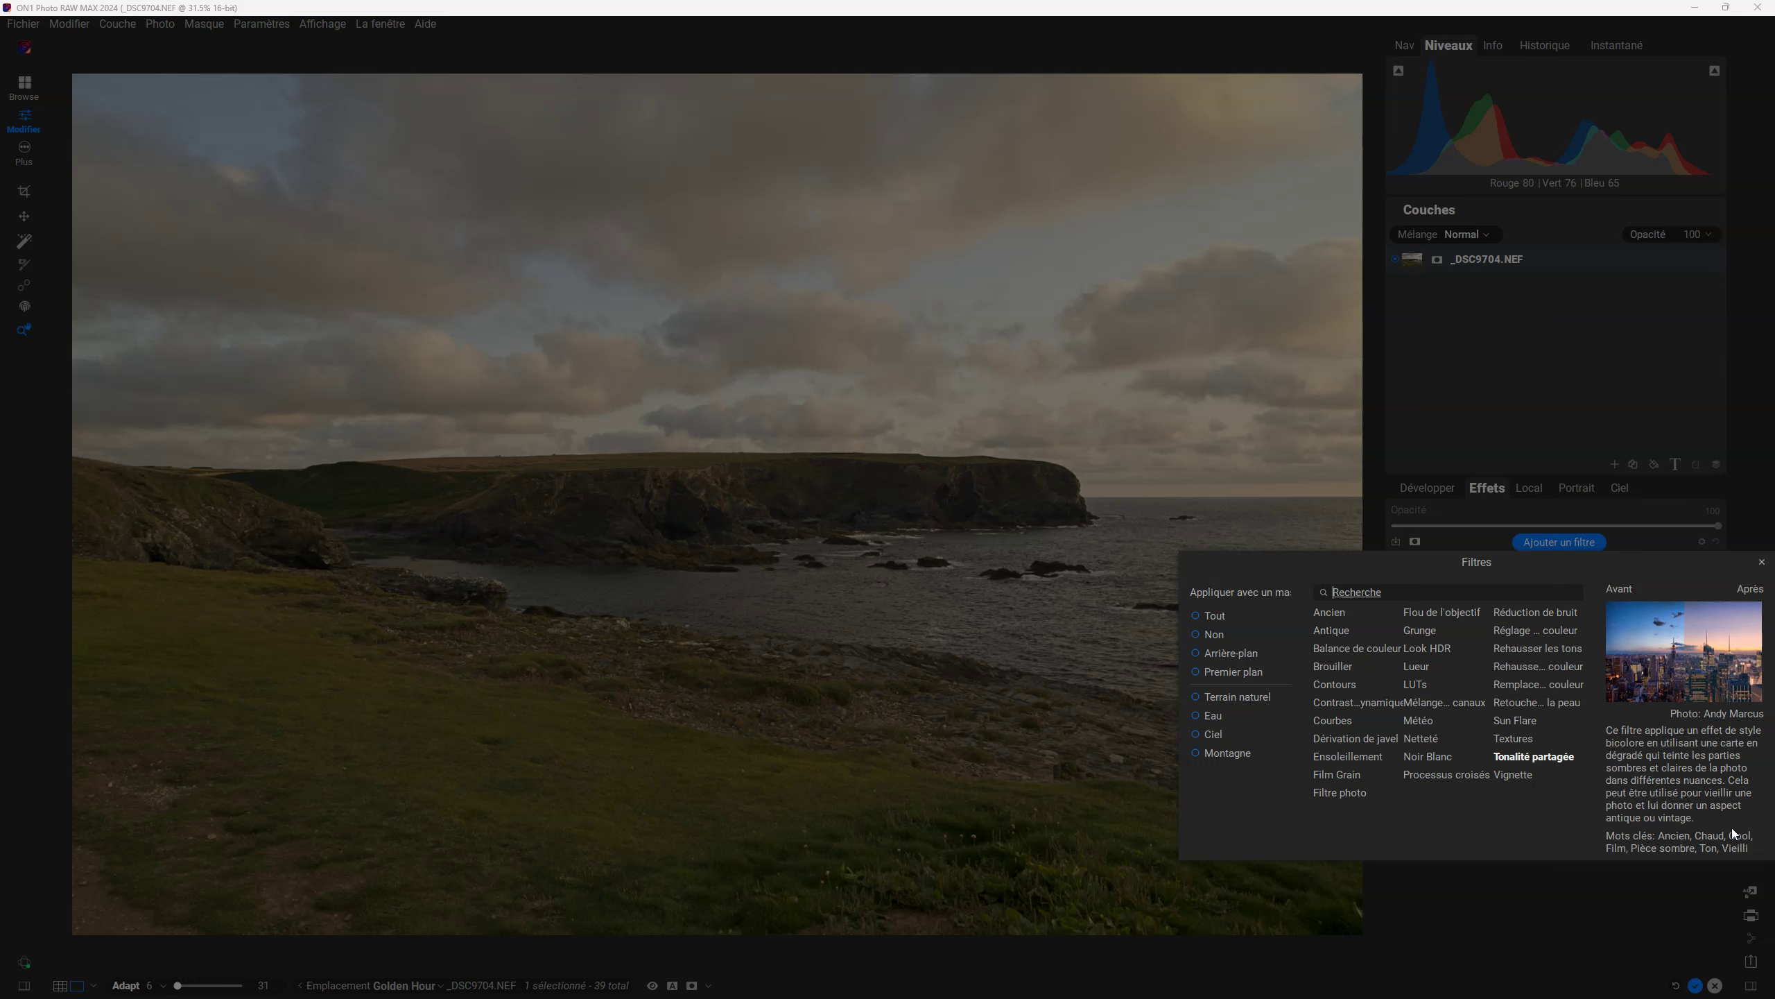
{"action": "left_click", "coordinate": [1404, 593]}
{"action": "left_click", "coordinate": [1356, 590]}
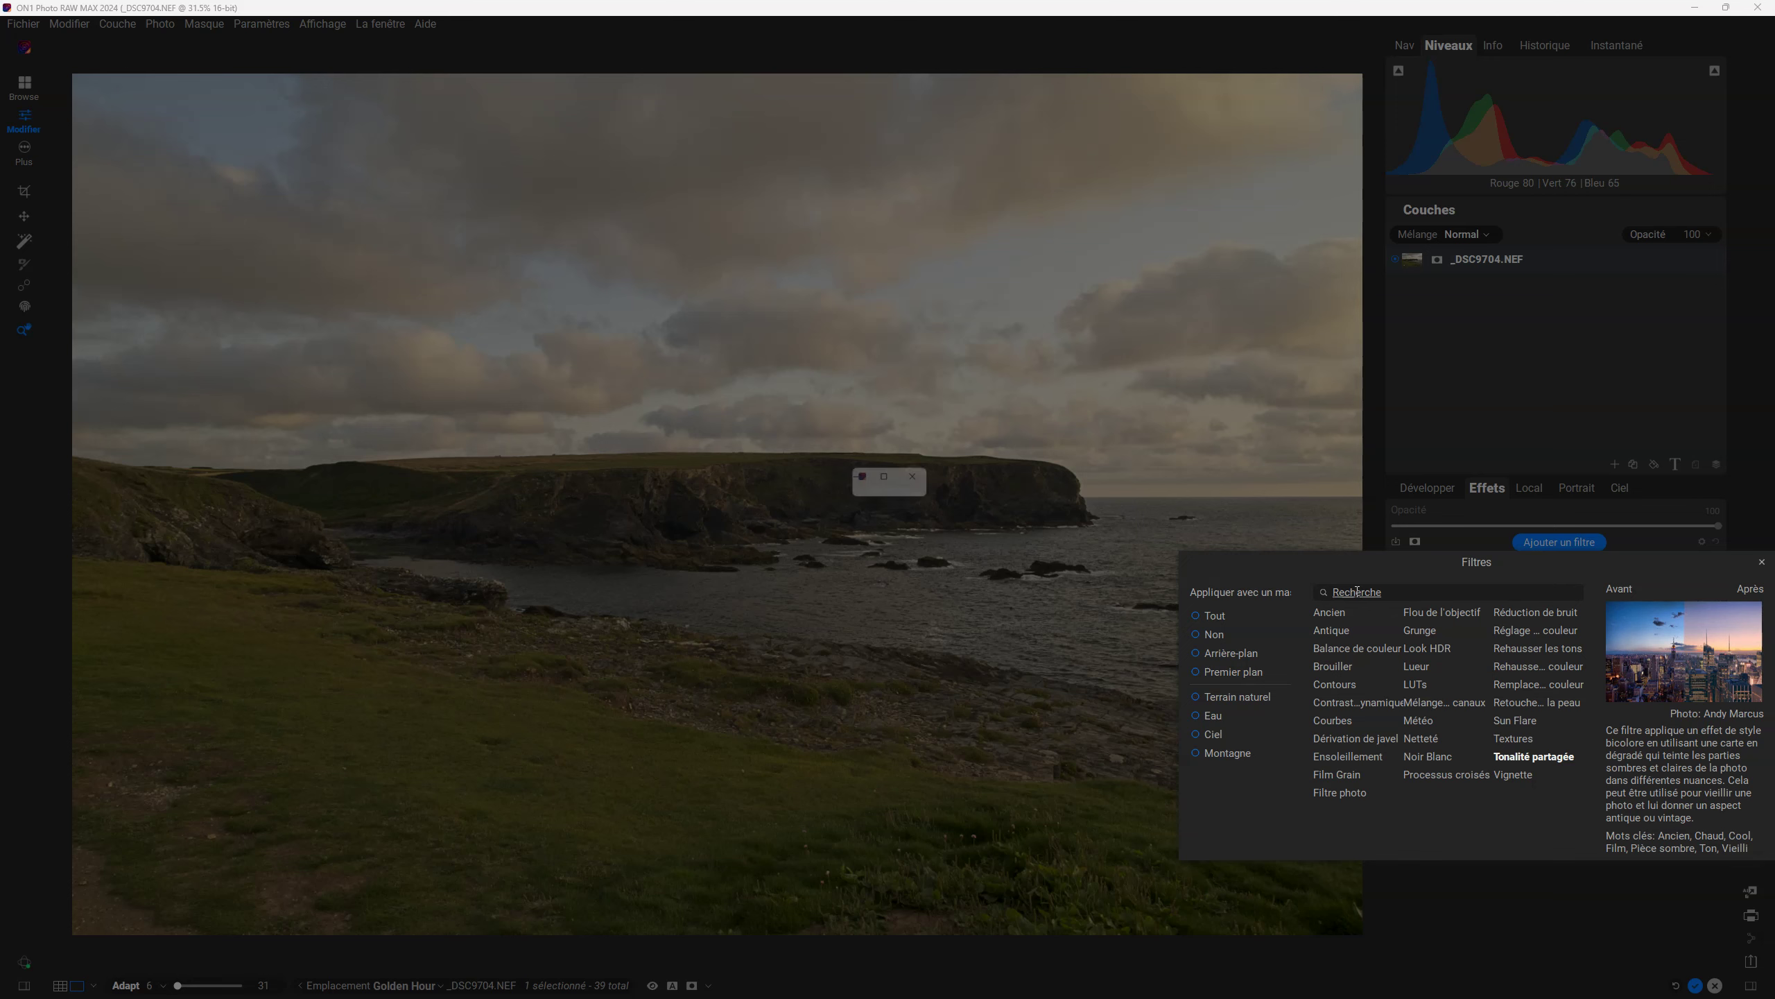
{"action": "type", "text": "courbe"}
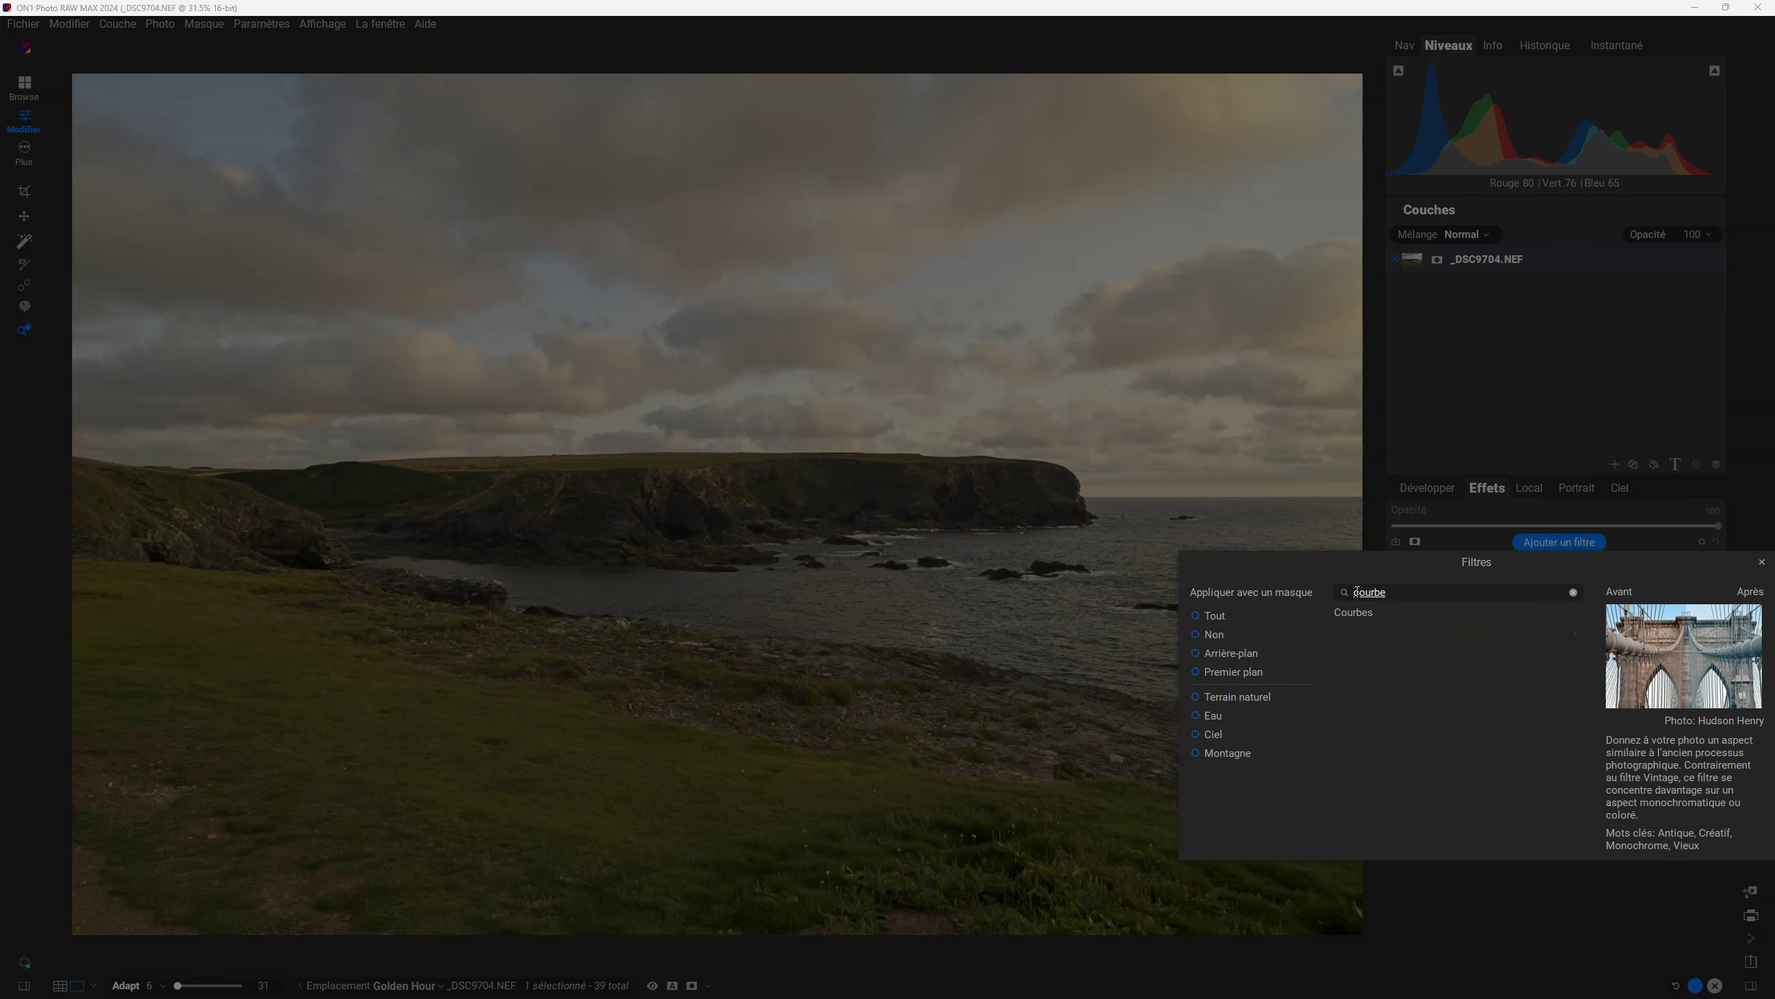
Search the filter list for "couleur" instead, and clear the search to list every filter again
{"action": "key", "text": "BackSpace"}
{"action": "key", "text": "BackSpace"}
{"action": "key", "text": "BackSpace"}
{"action": "key", "text": "BackSpace"}
{"action": "key", "text": "BackSpace"}
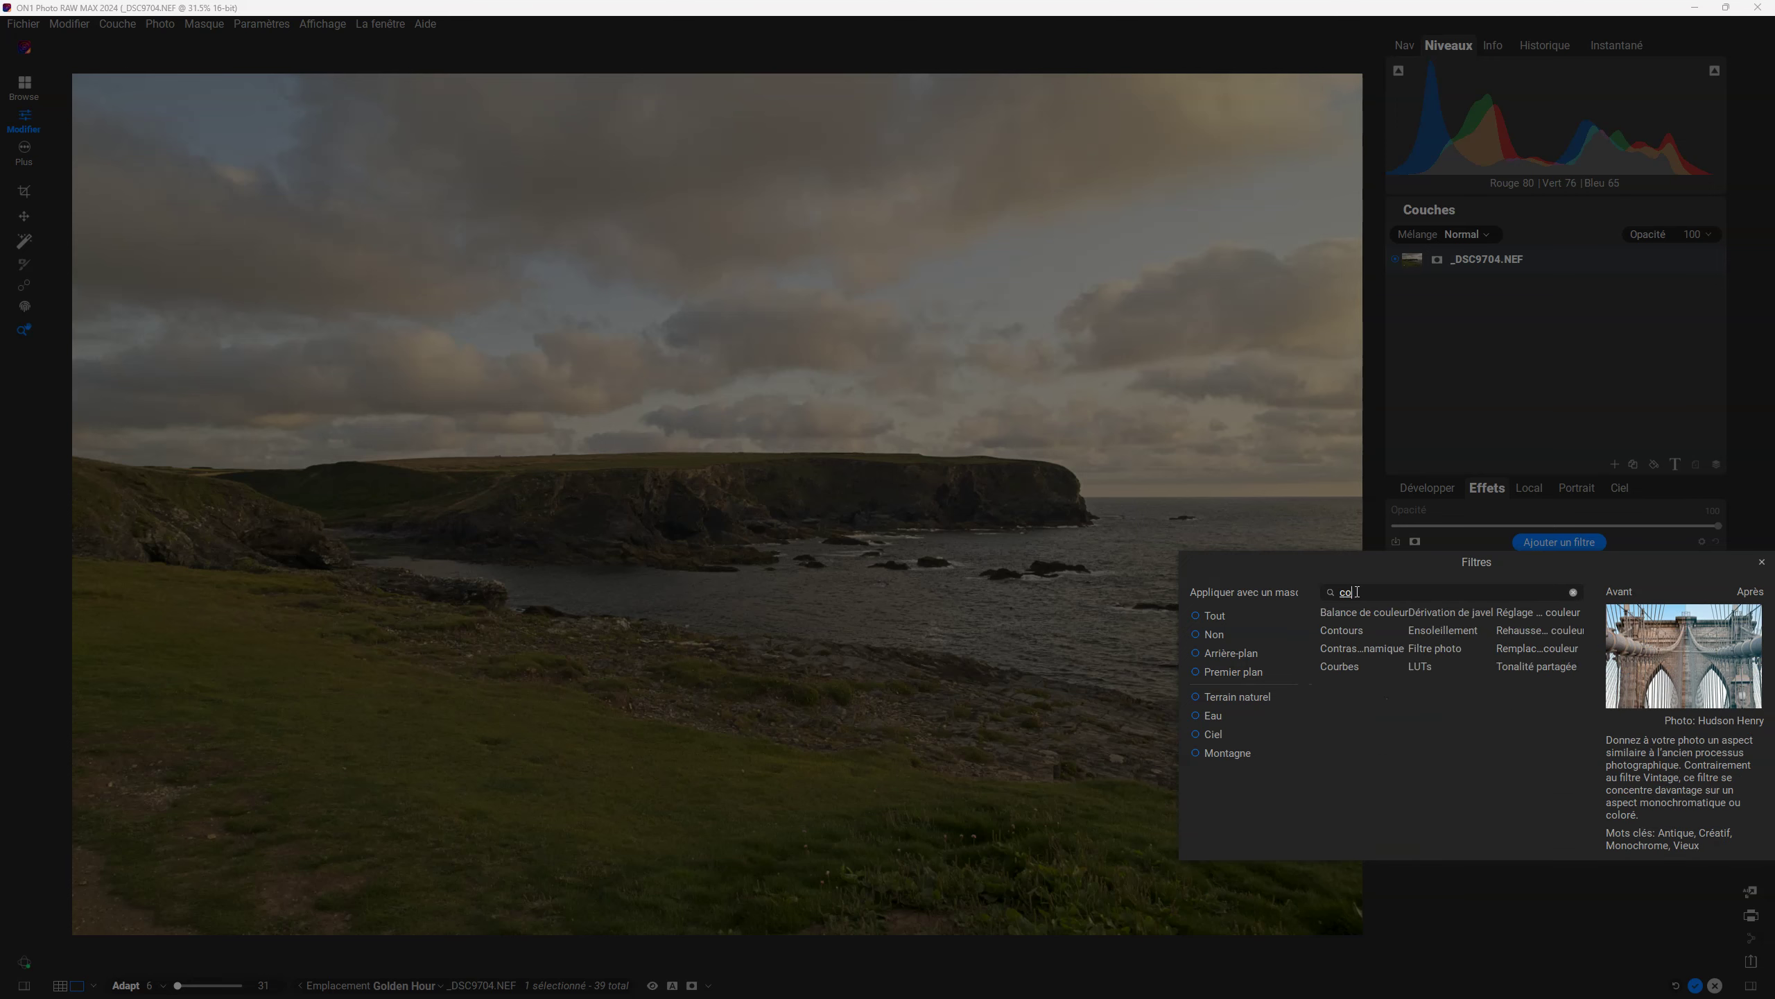
{"action": "type", "text": "cour"}
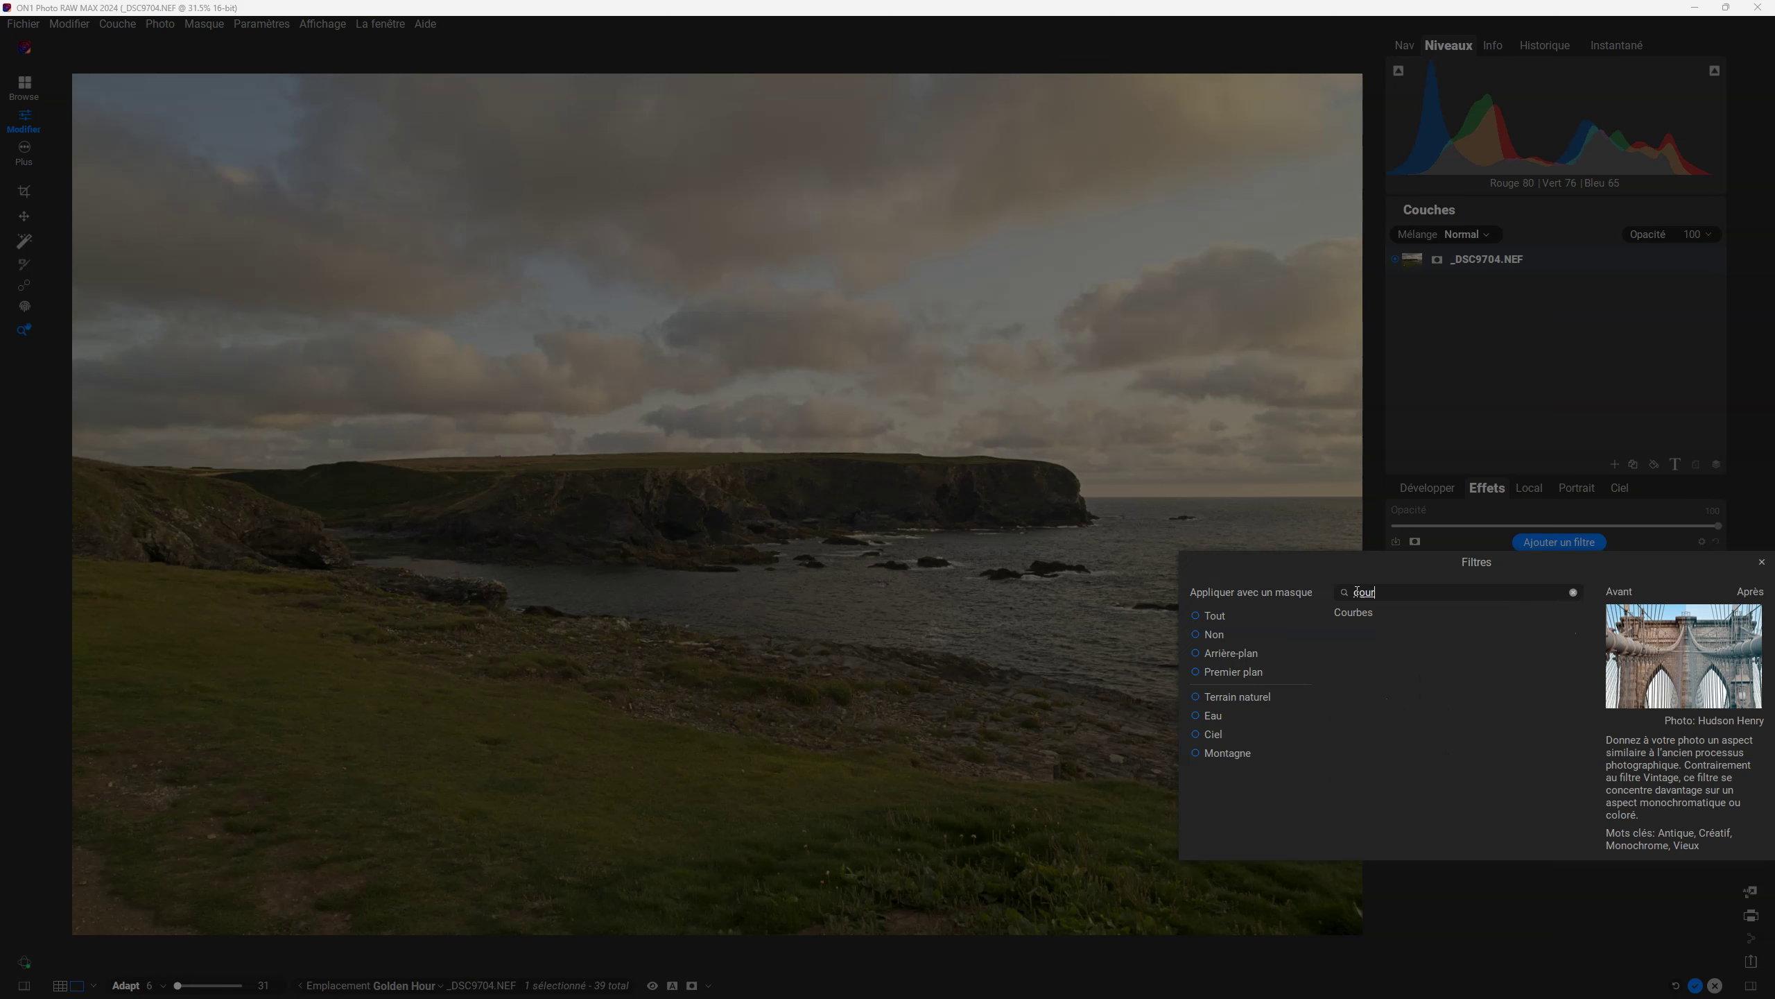
{"action": "key", "text": "BackSpace"}
{"action": "type", "text": "leu"}
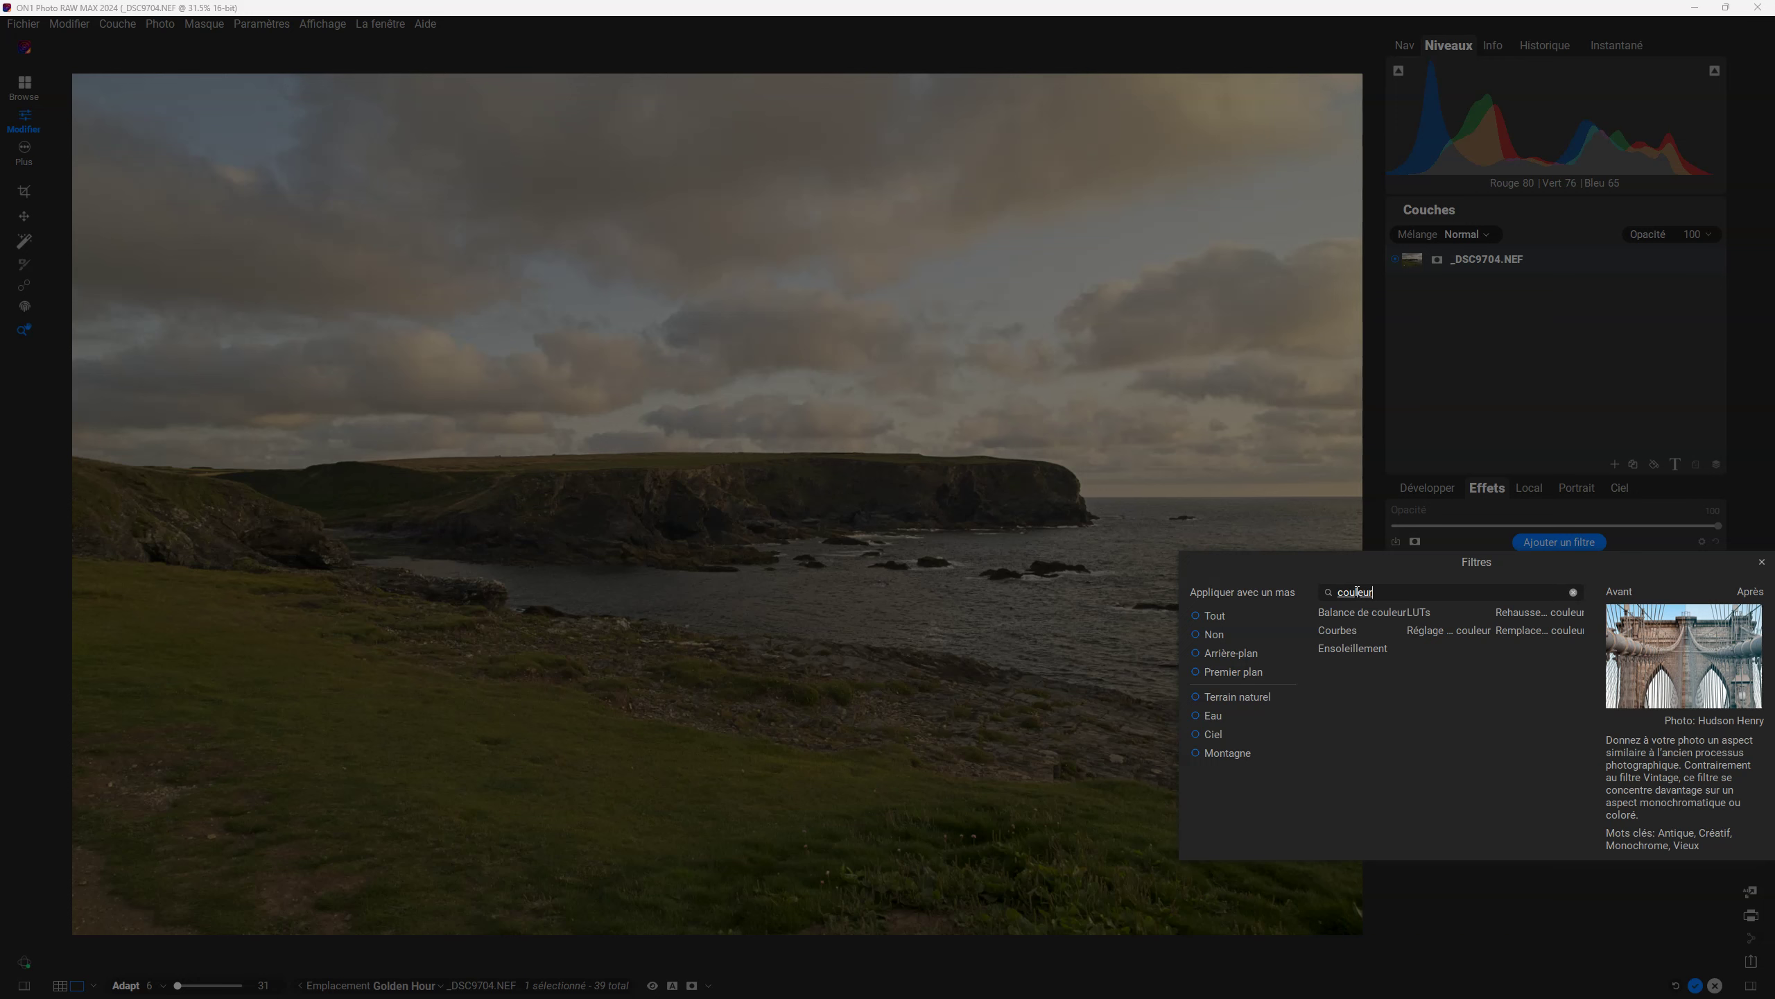
{"action": "key", "text": "BackSpace"}
{"action": "key", "text": "BackSpace"}
{"action": "key", "text": "BackSpace"}
{"action": "key", "text": "BackSpace"}
{"action": "key", "text": "BackSpace"}
{"action": "key", "text": "BackSpace"}
{"action": "key", "text": "BackSpace"}
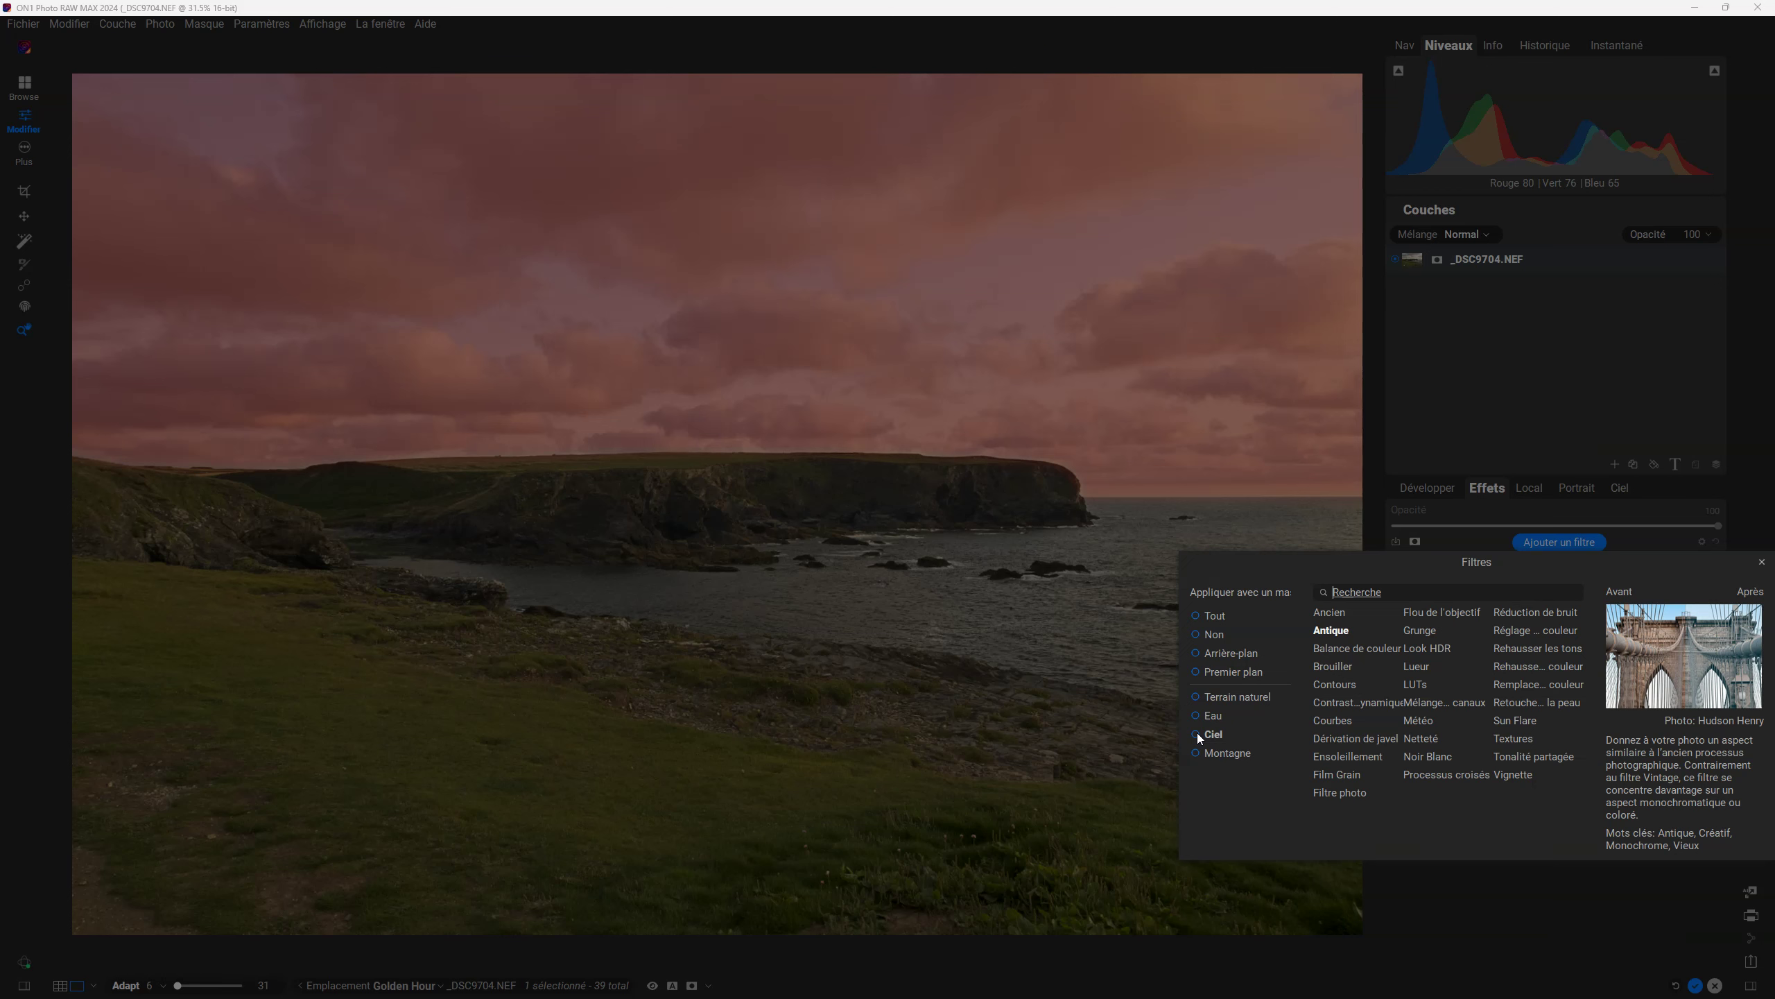
Add a Courbes filter masked to the Ciel region and darken it with a mid-curve point at input 138, output 116
{"action": "left_click", "coordinate": [1197, 733]}
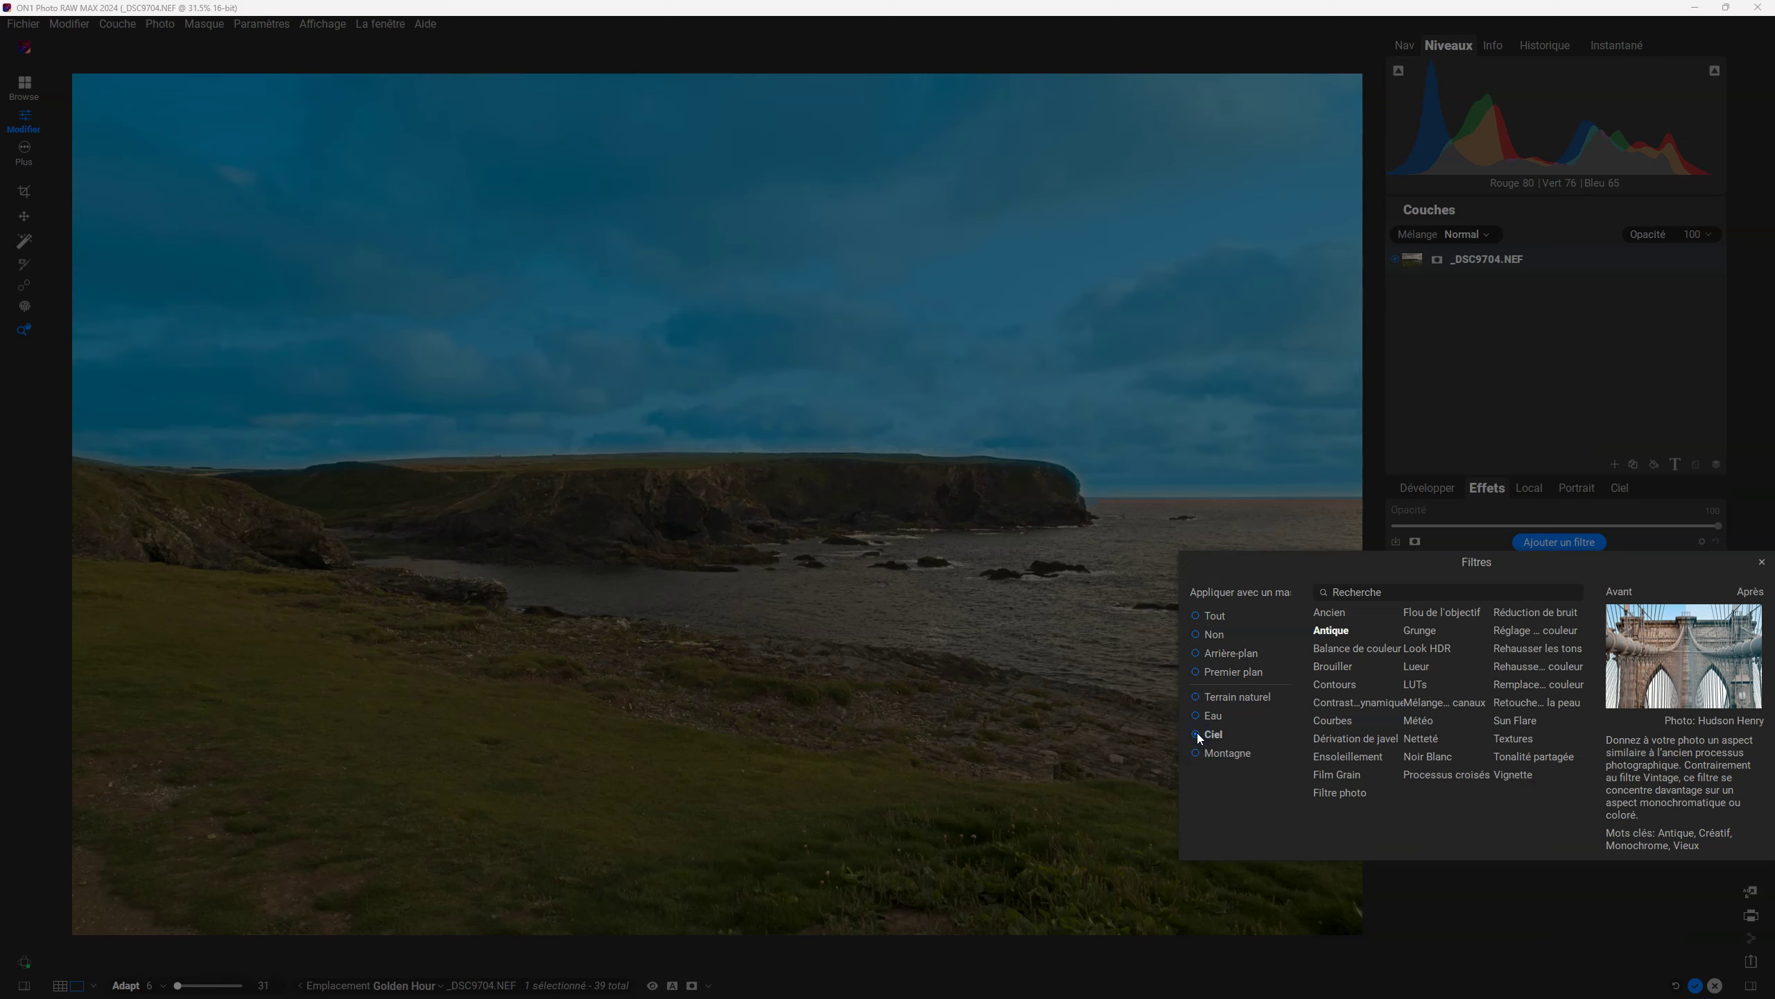
{"action": "left_click", "coordinate": [1340, 722]}
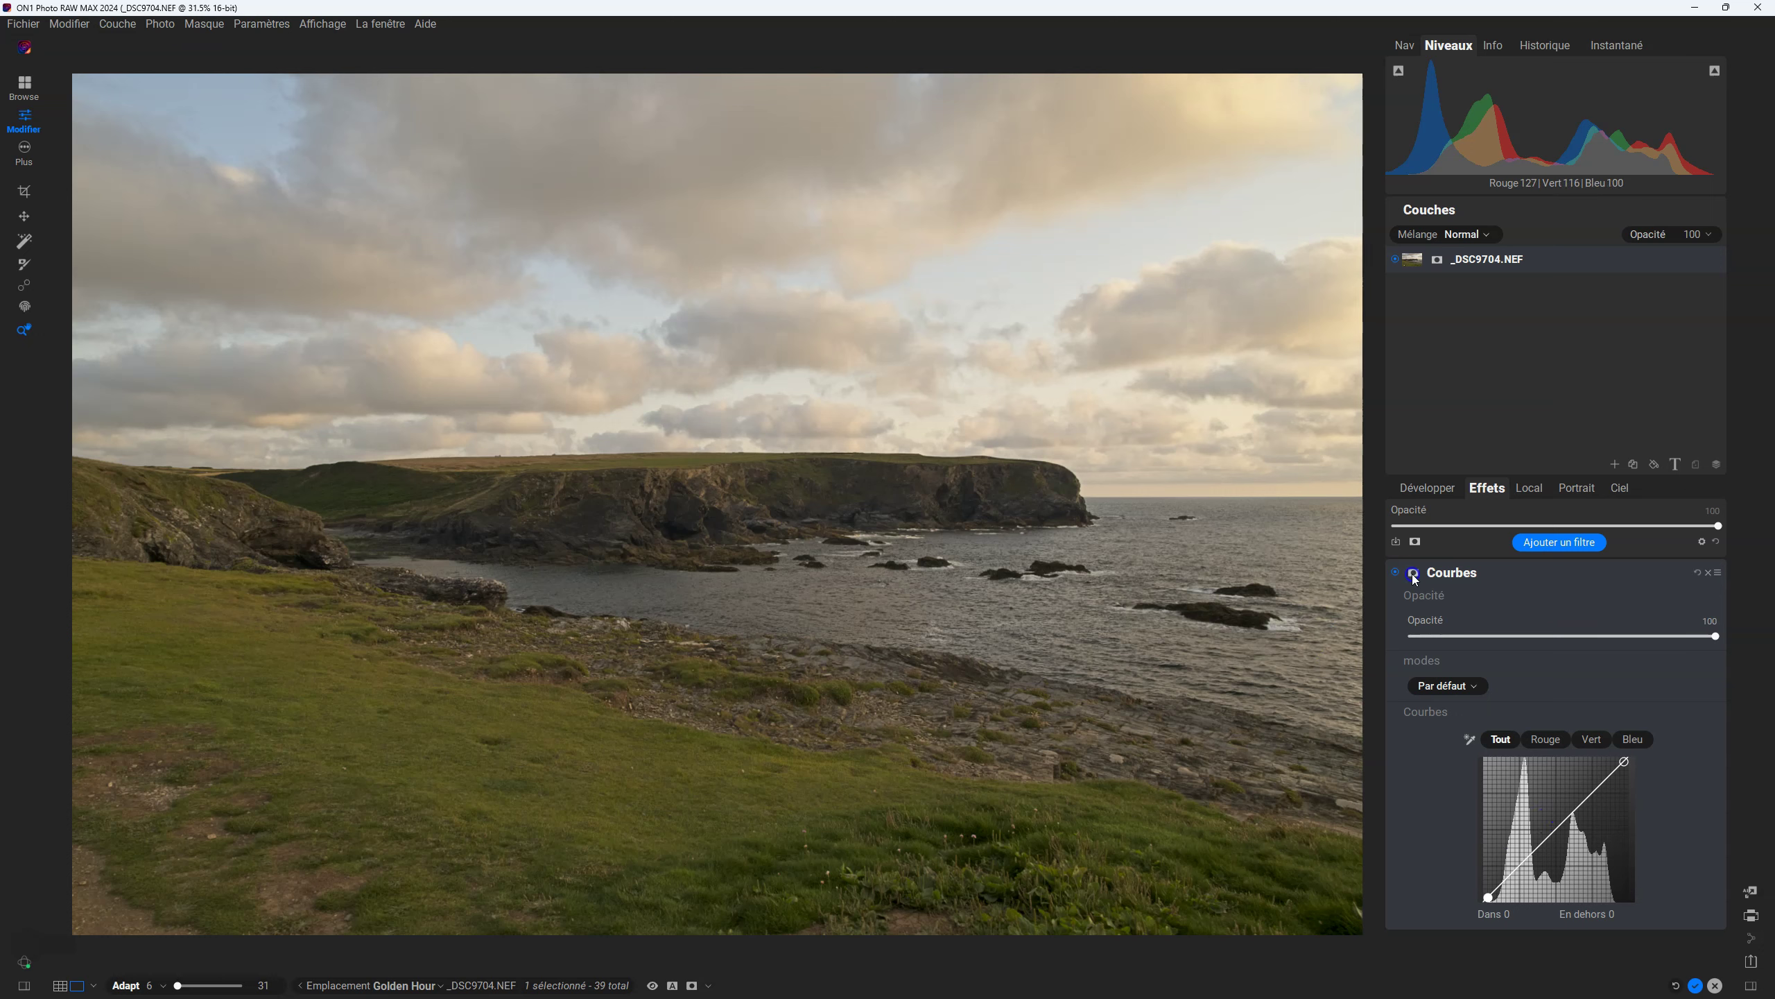
{"action": "left_click_drag", "start_coordinate": [1558, 825], "coordinate": [1562, 842]}
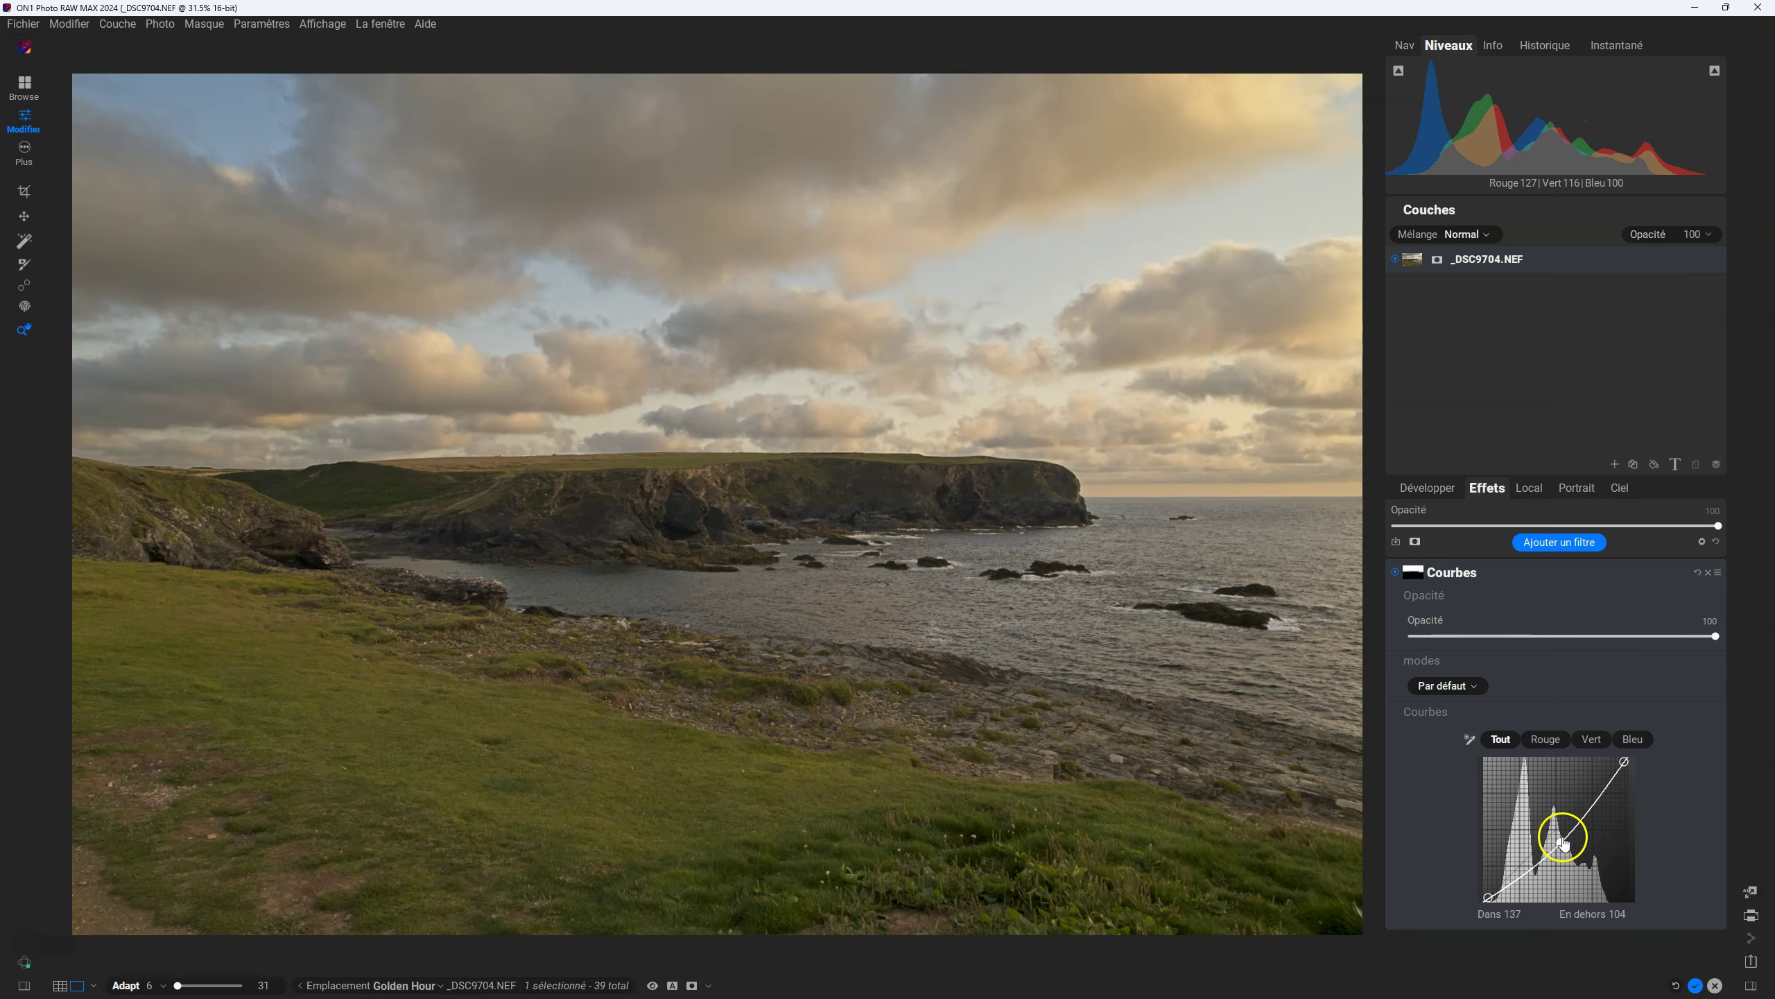
{"action": "left_click_drag", "start_coordinate": [1561, 846], "coordinate": [1564, 842]}
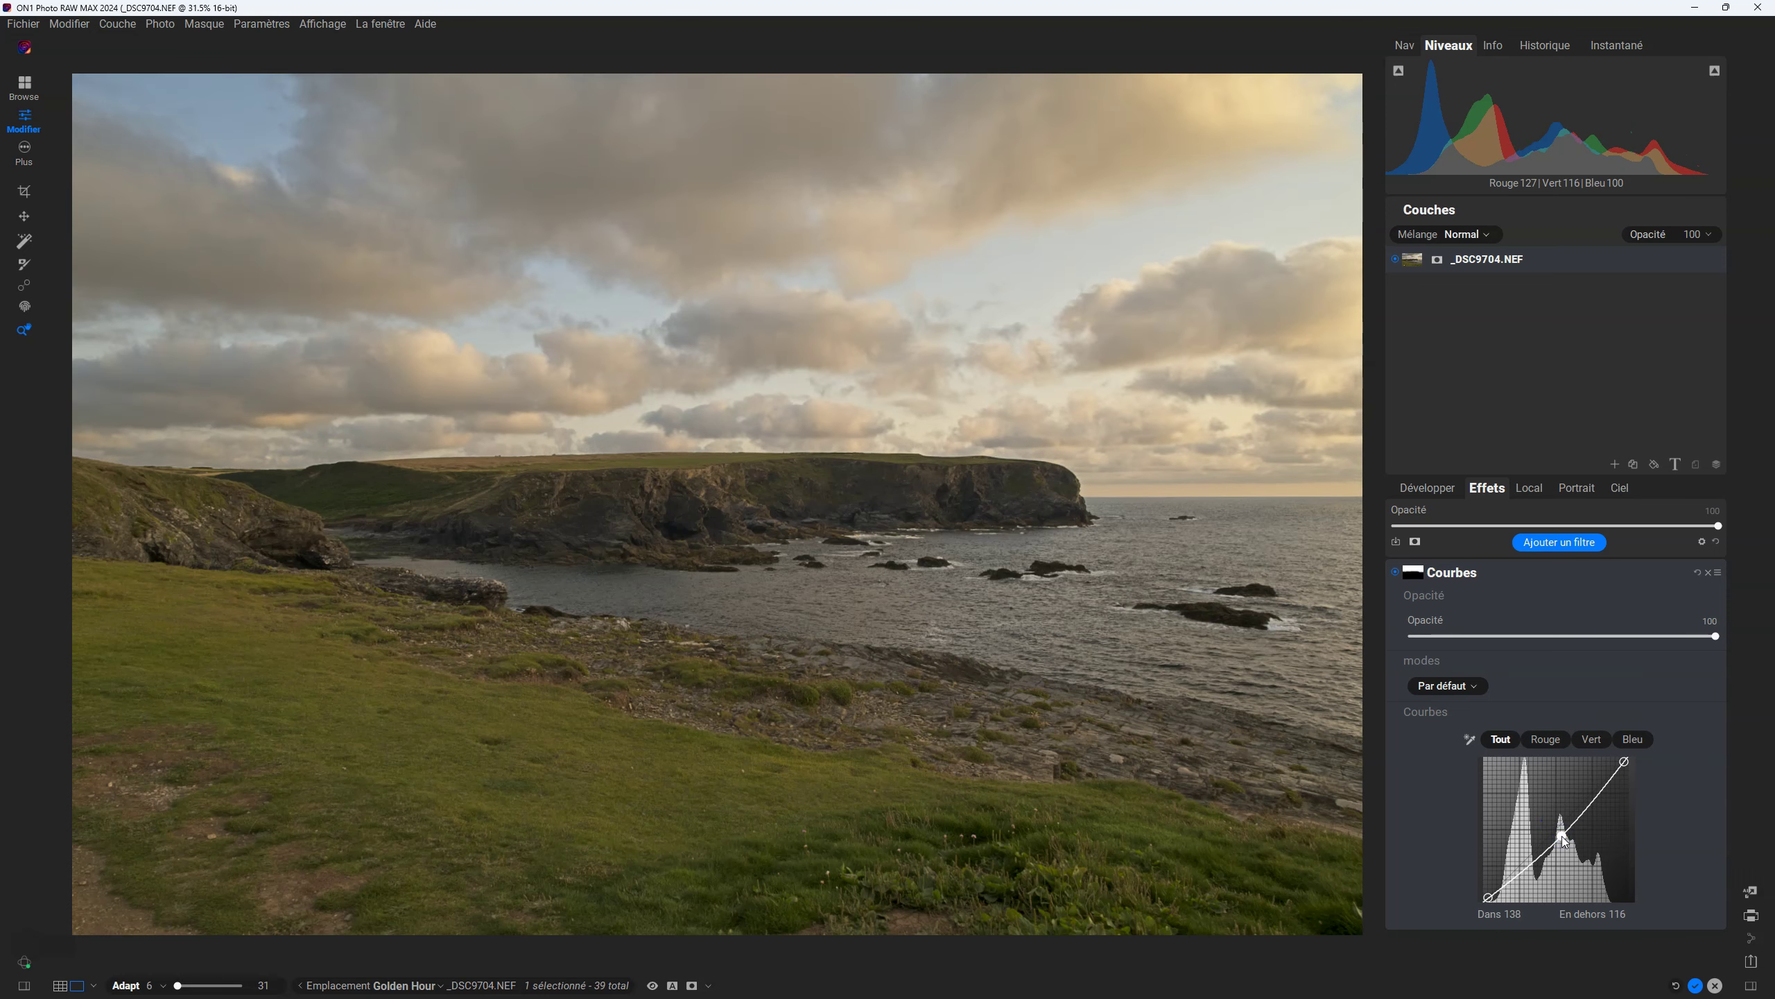
Compare the photo with and without the Courbes filter, leaving the filter enabled
{"action": "left_click", "coordinate": [1396, 572]}
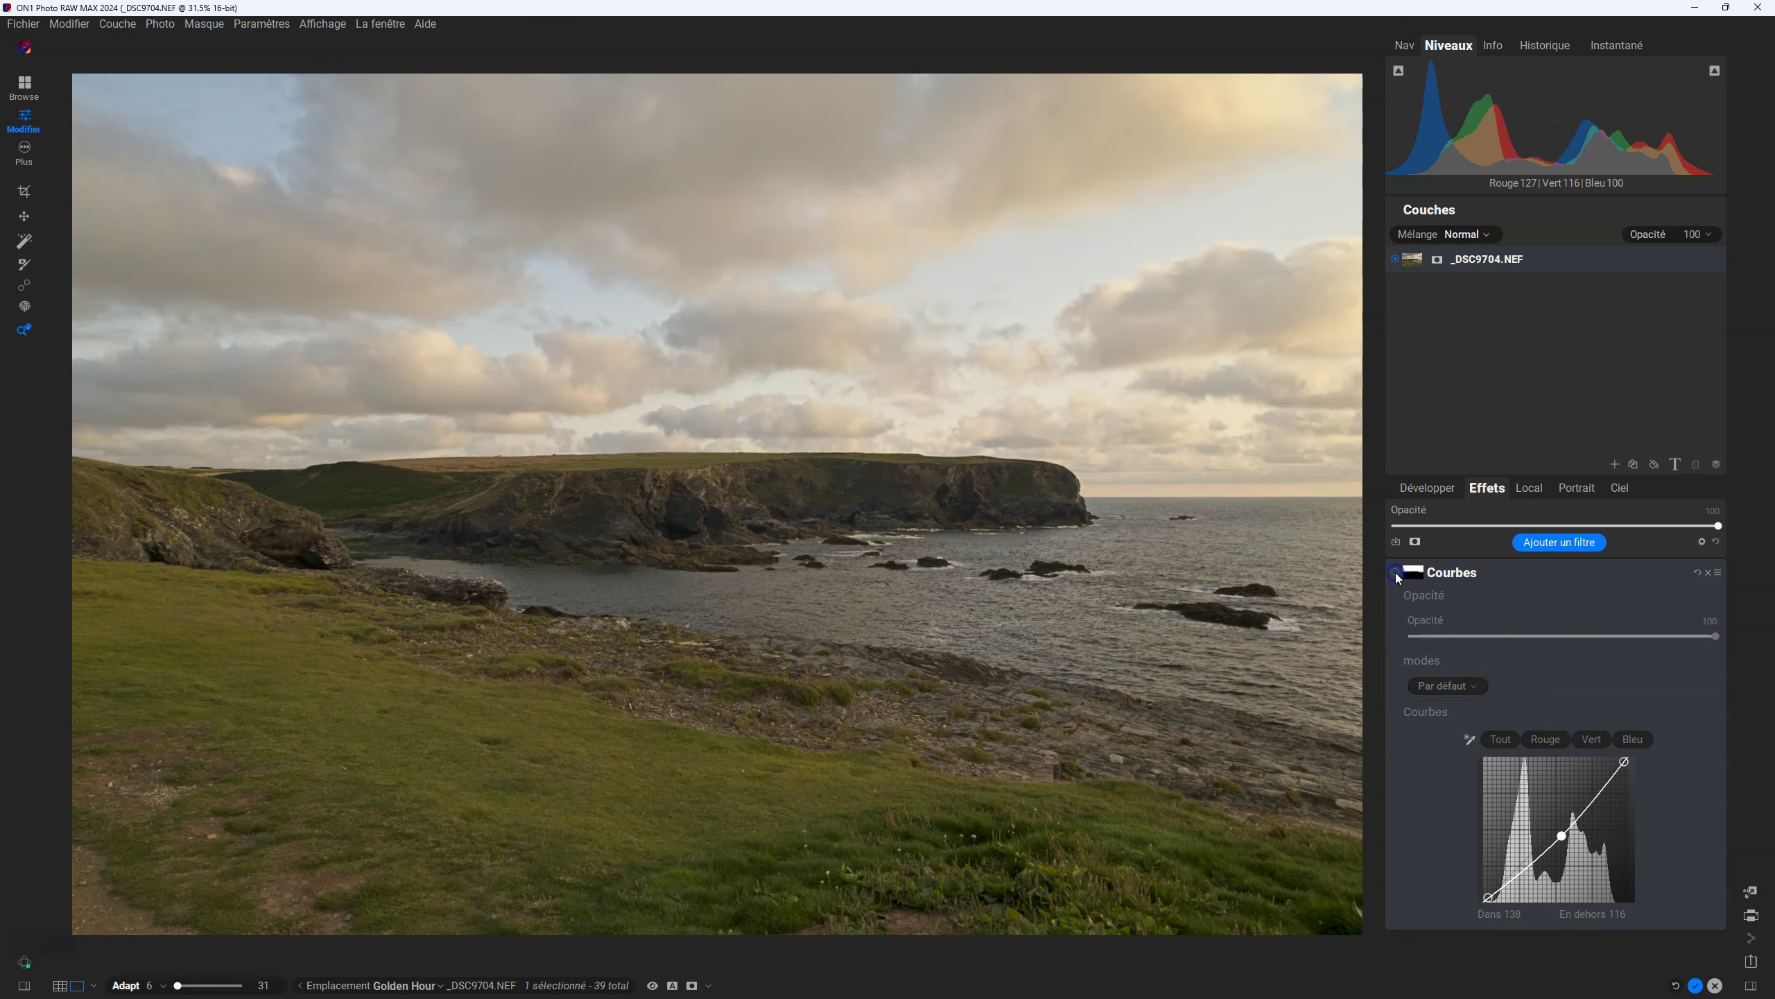
{"action": "left_click", "coordinate": [1396, 572]}
{"action": "left_click", "coordinate": [1396, 572]}
{"action": "left_click", "coordinate": [1395, 572]}
{"action": "left_click", "coordinate": [1395, 572]}
{"action": "left_click", "coordinate": [1395, 572]}
{"action": "left_click", "coordinate": [1510, 733]}
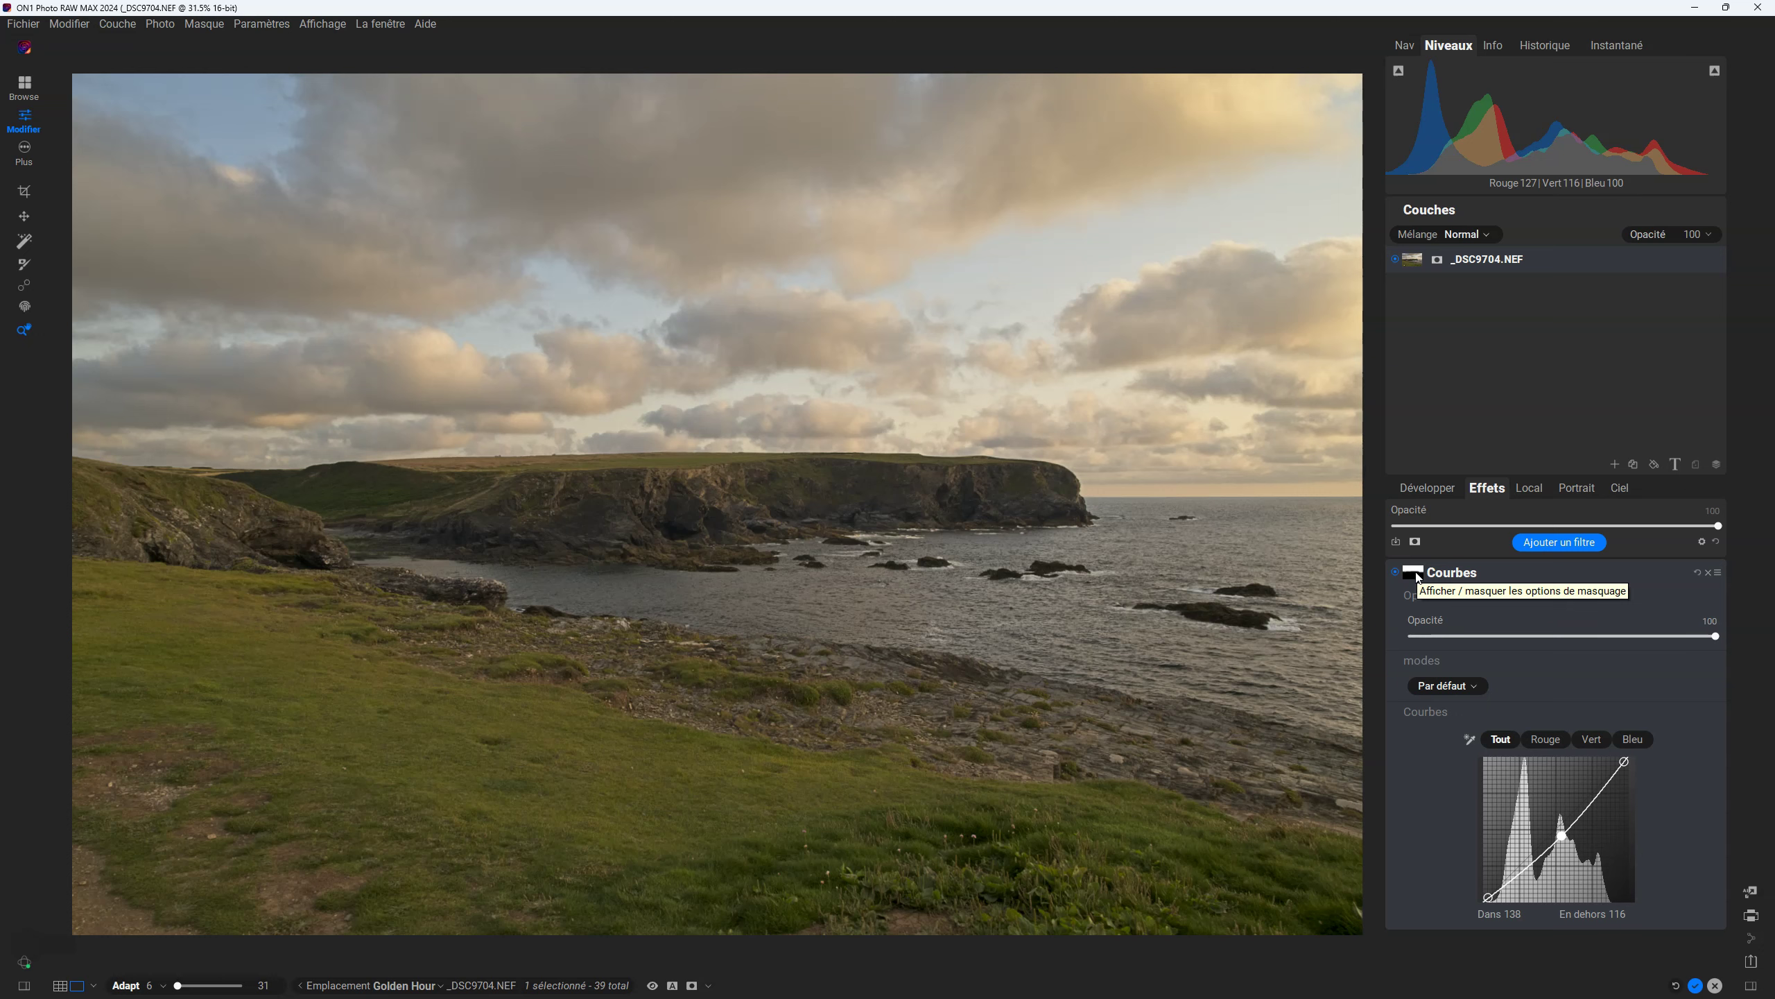
Paint a small patch of the foreground grass with the quick masking tool and preview filters such as Filtre photo and LUTs on it
{"action": "left_click", "coordinate": [26, 245]}
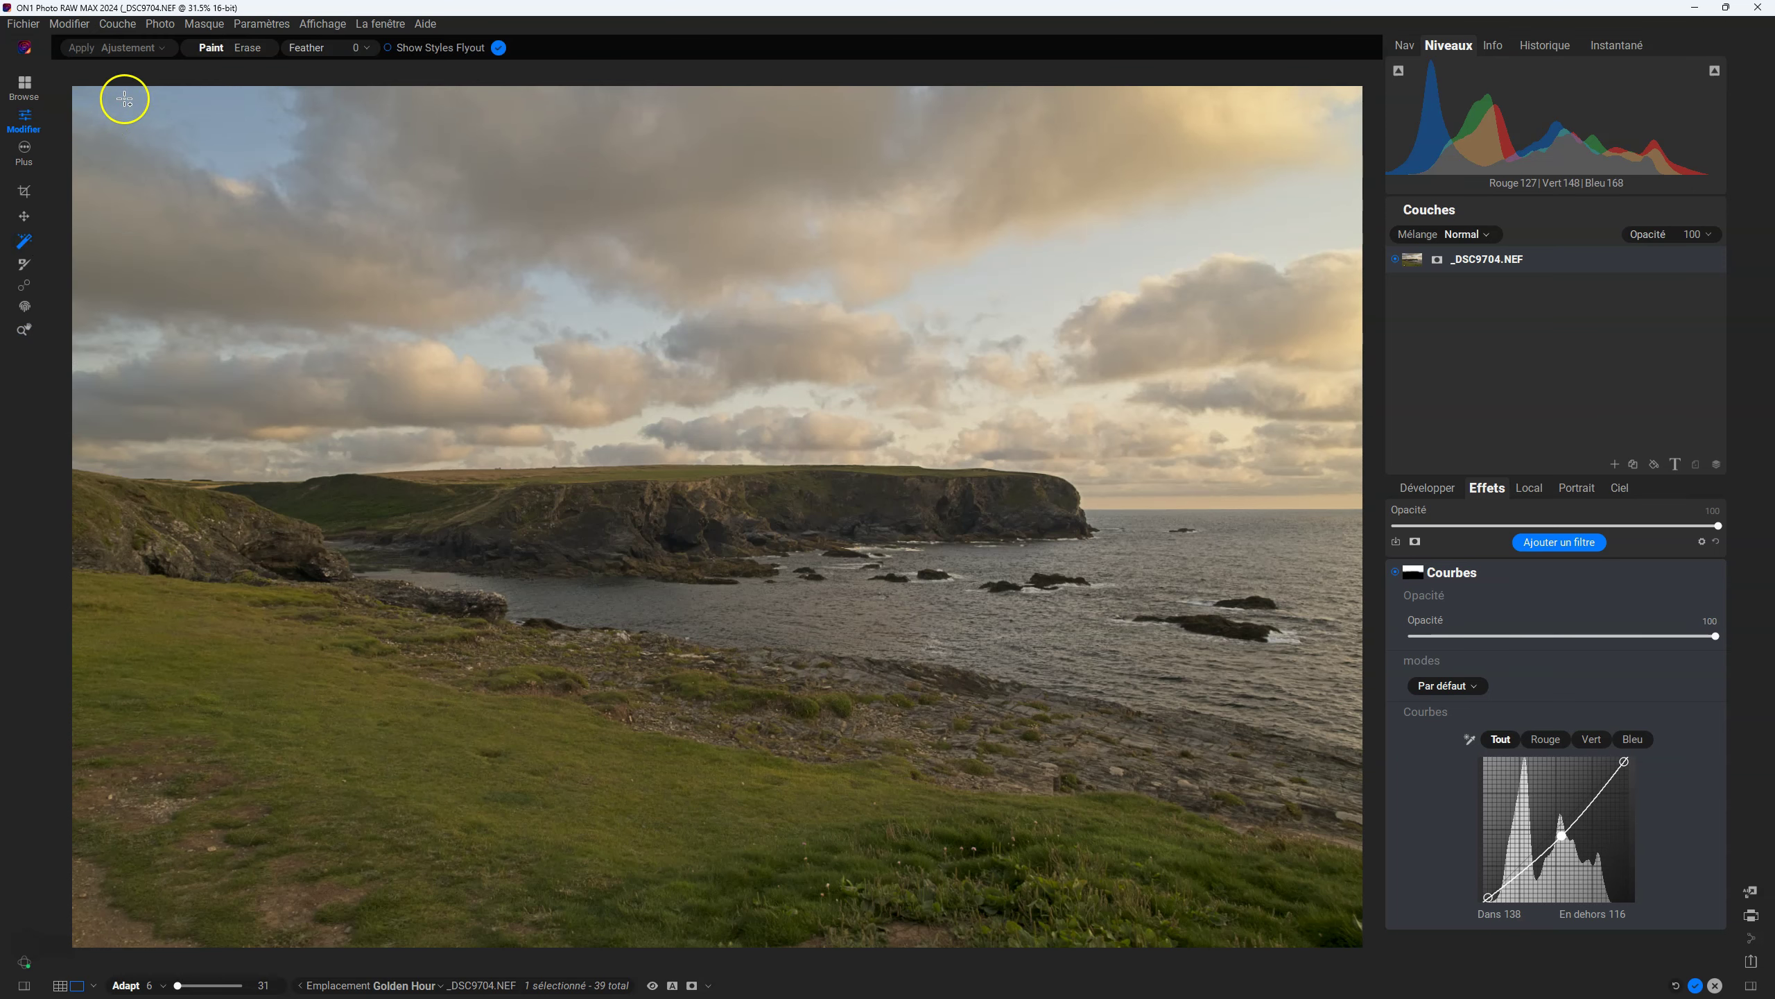
{"action": "left_click_drag", "start_coordinate": [369, 661], "coordinate": [492, 774]}
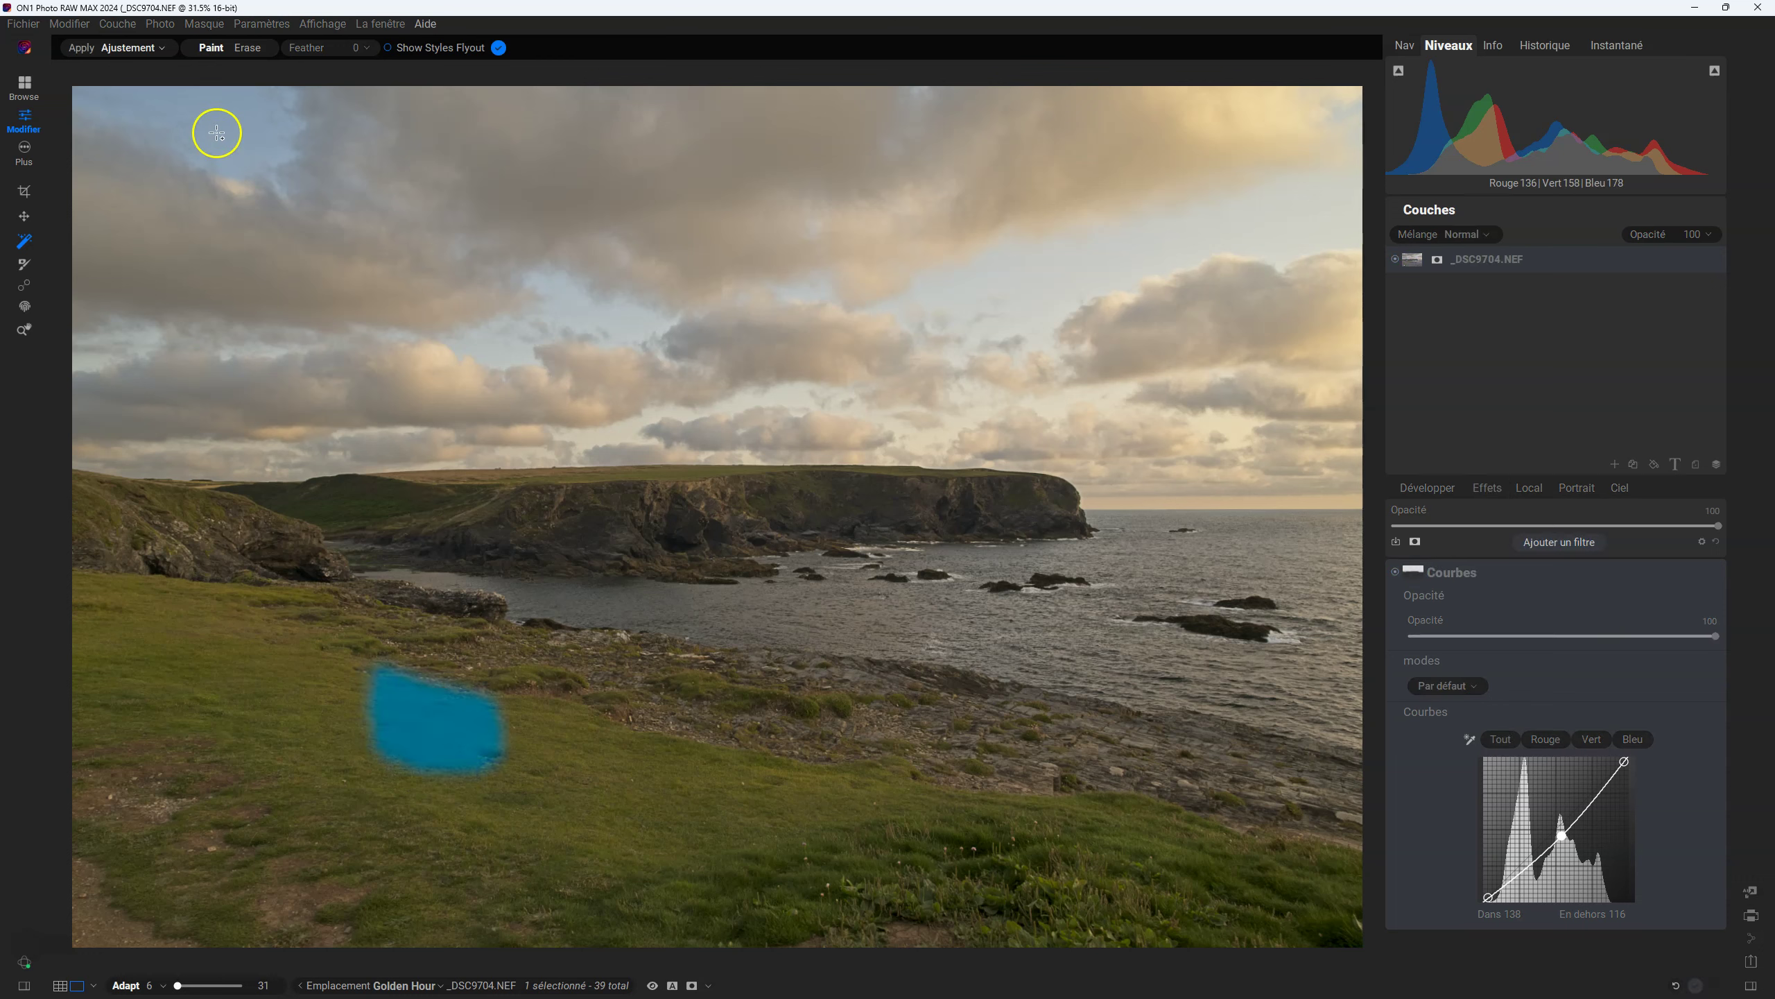
{"action": "left_click", "coordinate": [161, 49]}
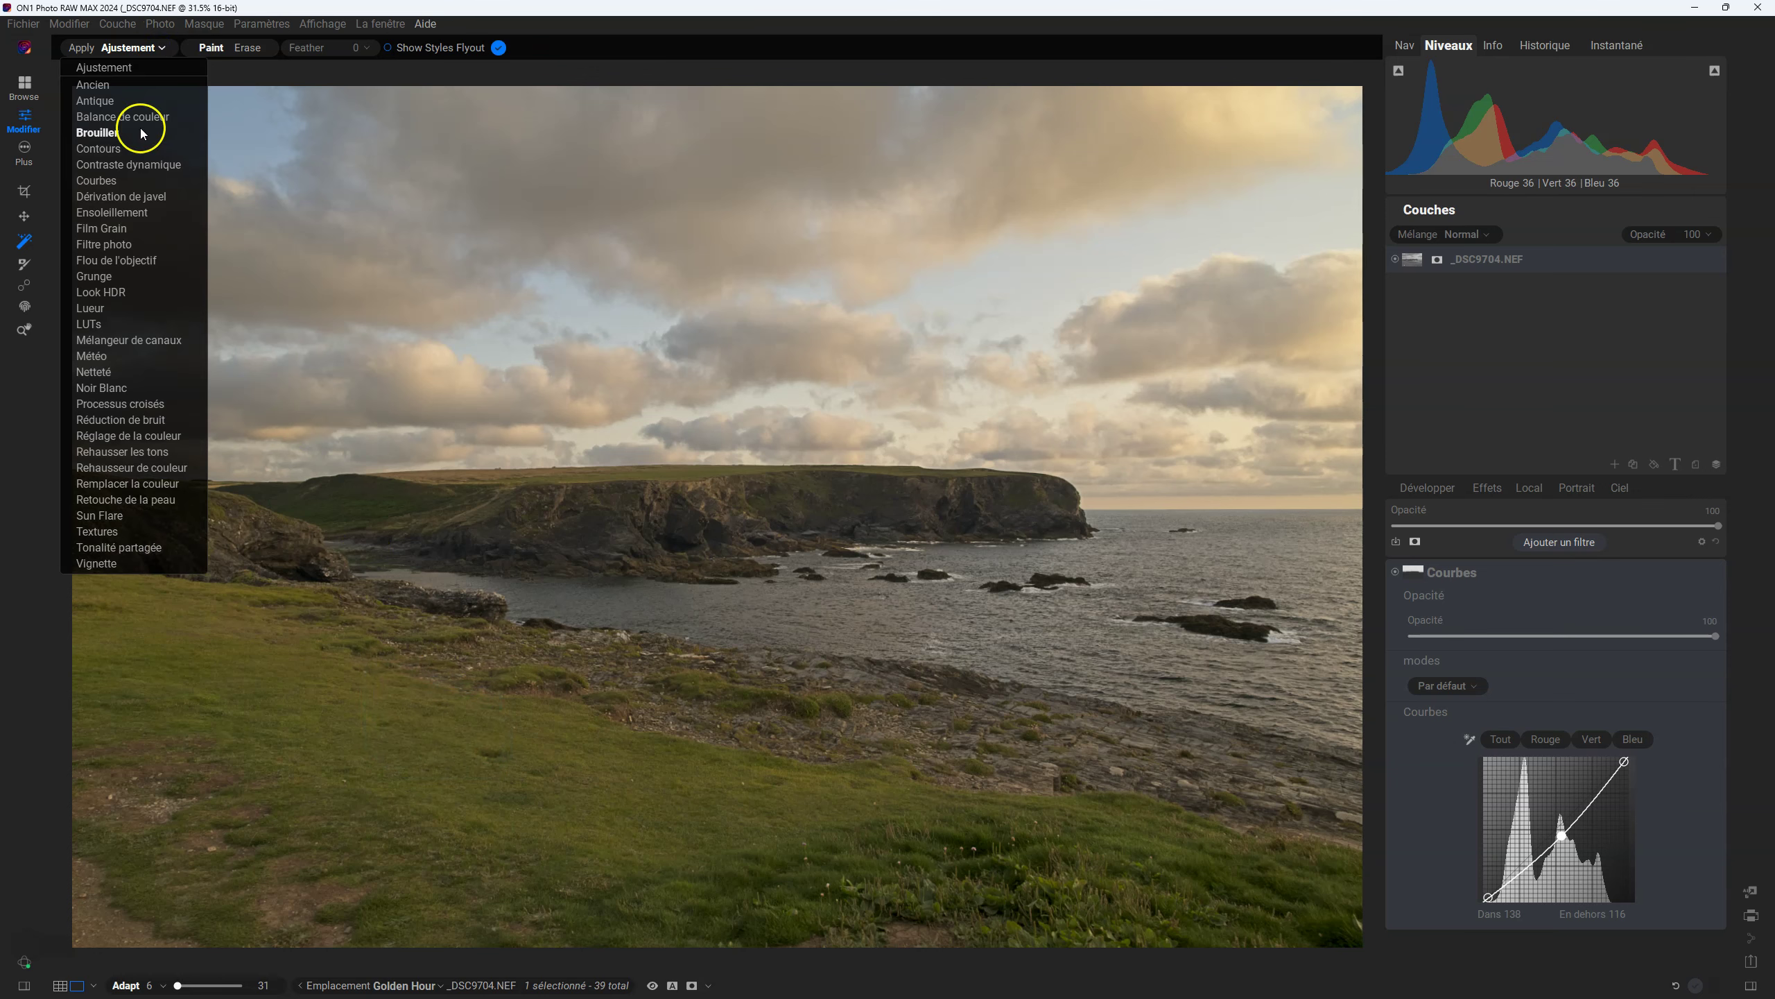
{"action": "left_click", "coordinate": [133, 197]}
{"action": "left_click", "coordinate": [124, 244]}
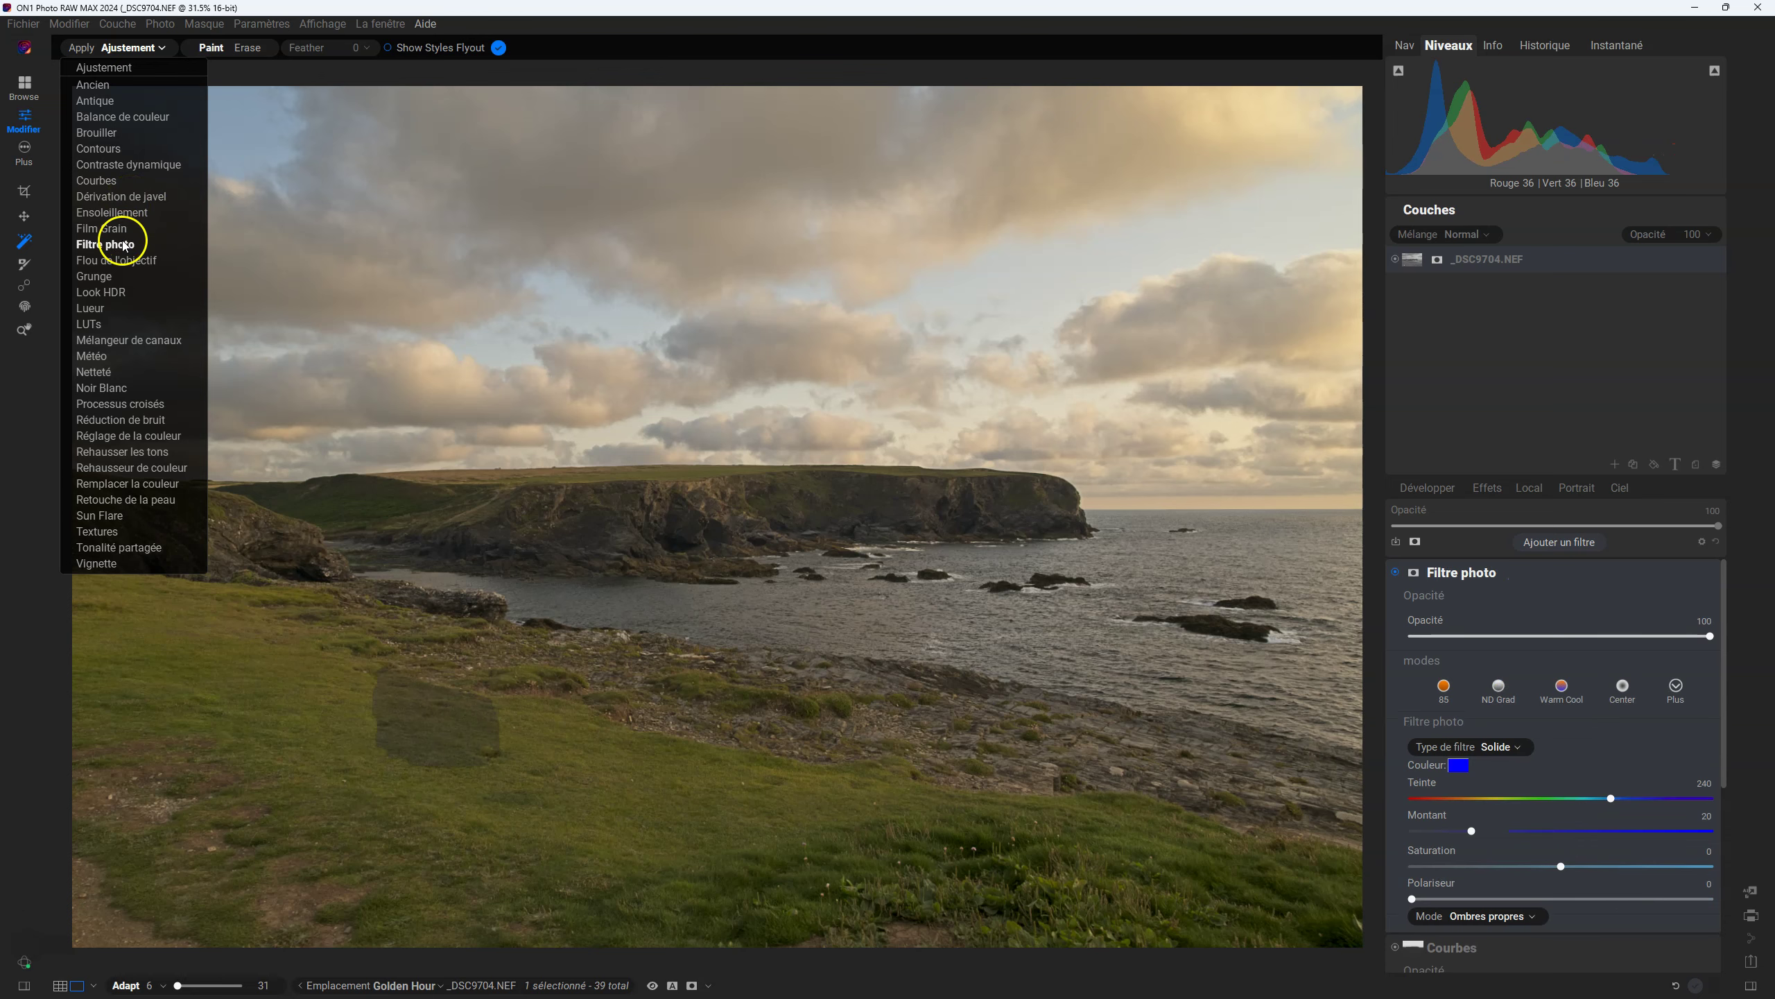
{"action": "left_click", "coordinate": [91, 324]}
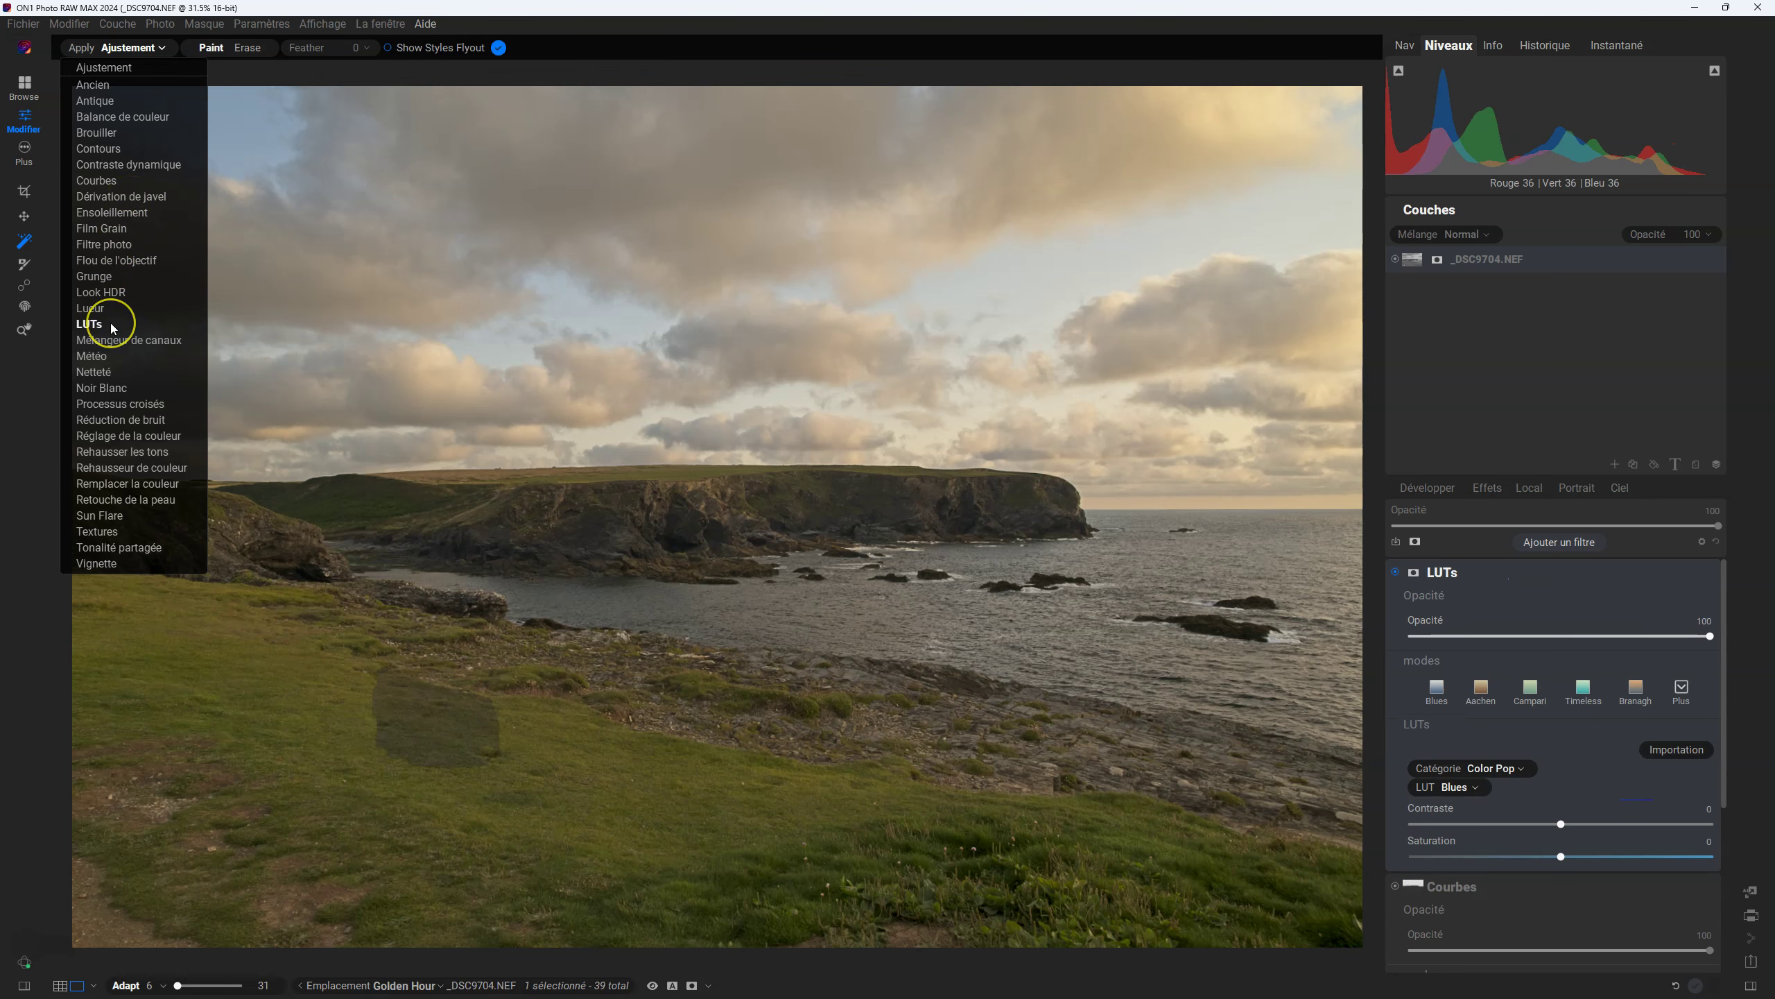
{"action": "left_click", "coordinate": [105, 358]}
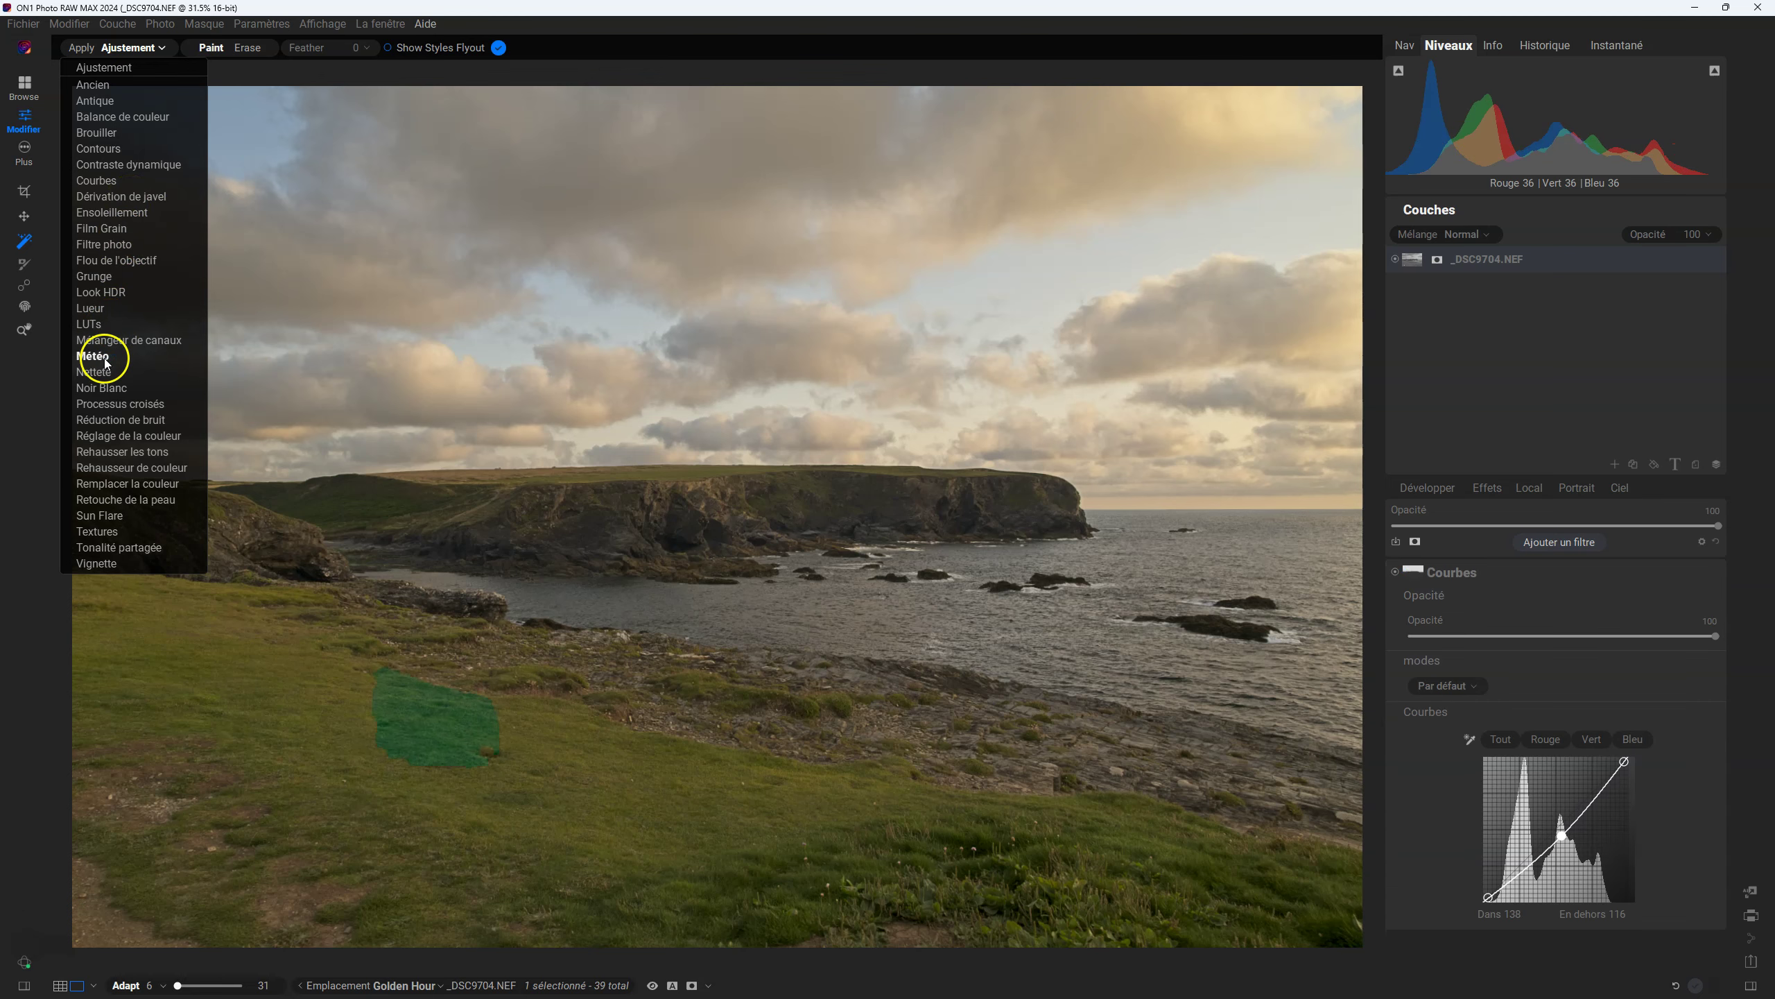
{"action": "left_click", "coordinate": [111, 421]}
{"action": "left_click", "coordinate": [120, 468]}
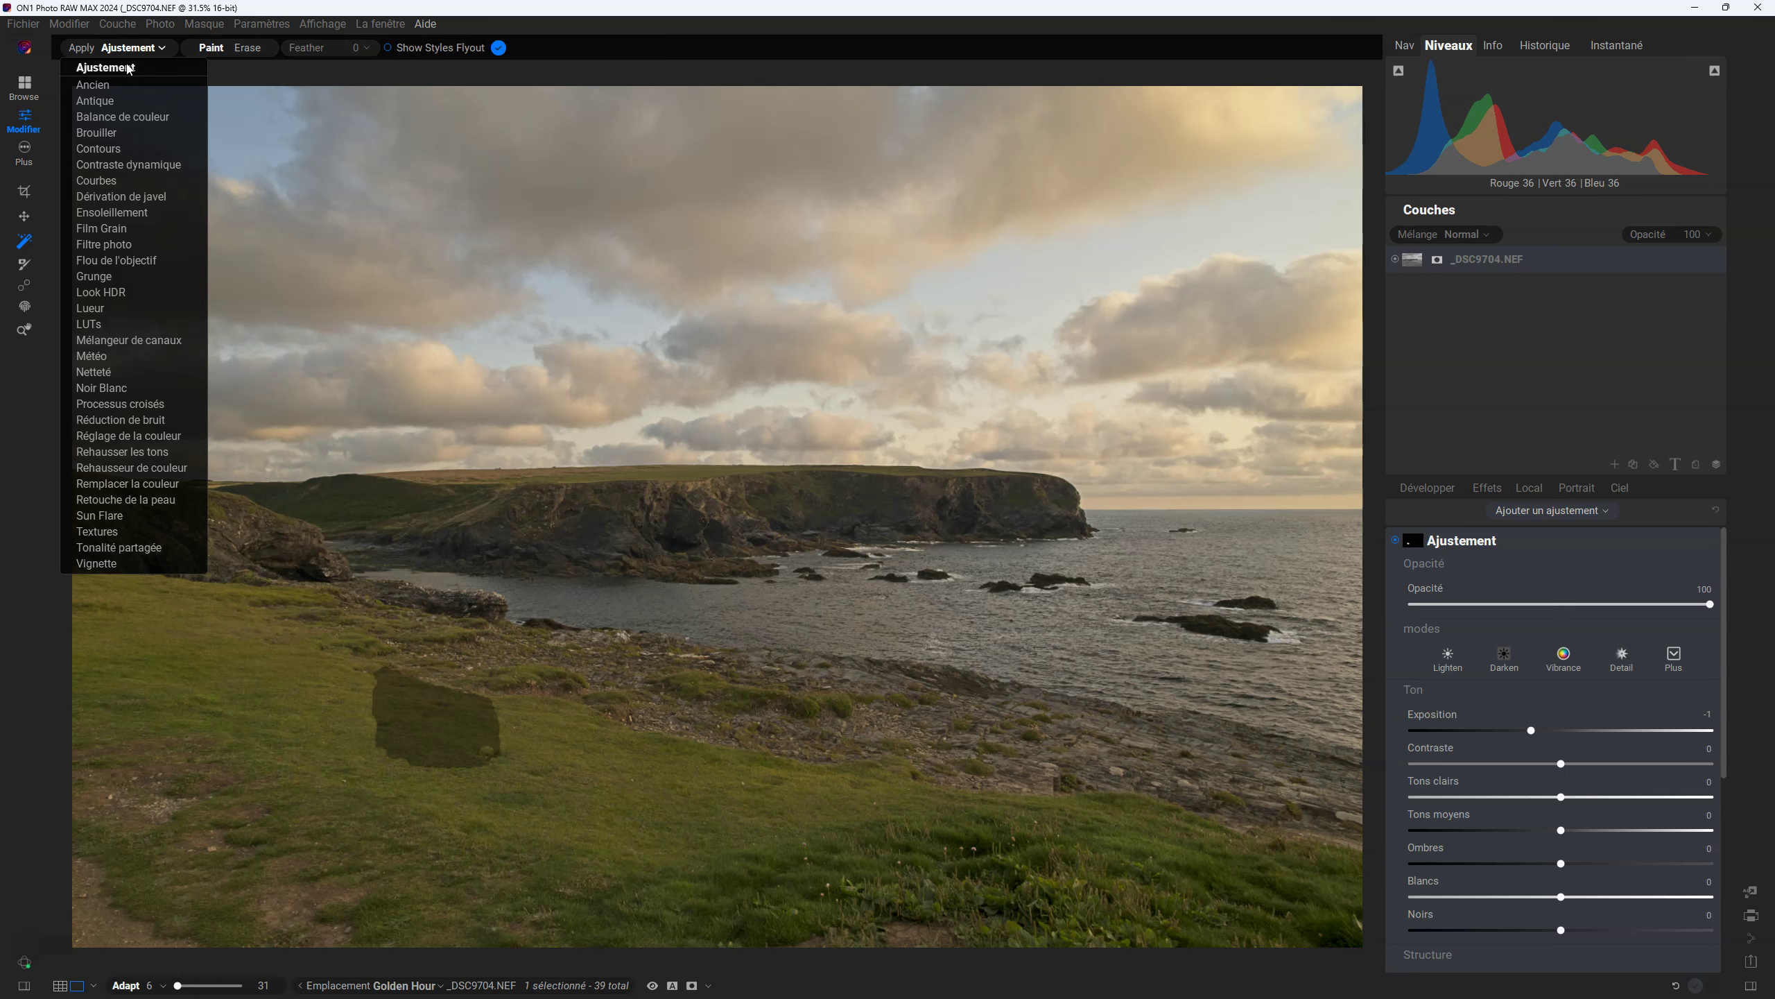
Extend the quick selection over the whole foreground grass, preview Ajustement on it, and leave the tool without applying anything
{"action": "left_click", "coordinate": [25, 481]}
{"action": "left_click", "coordinate": [516, 503]}
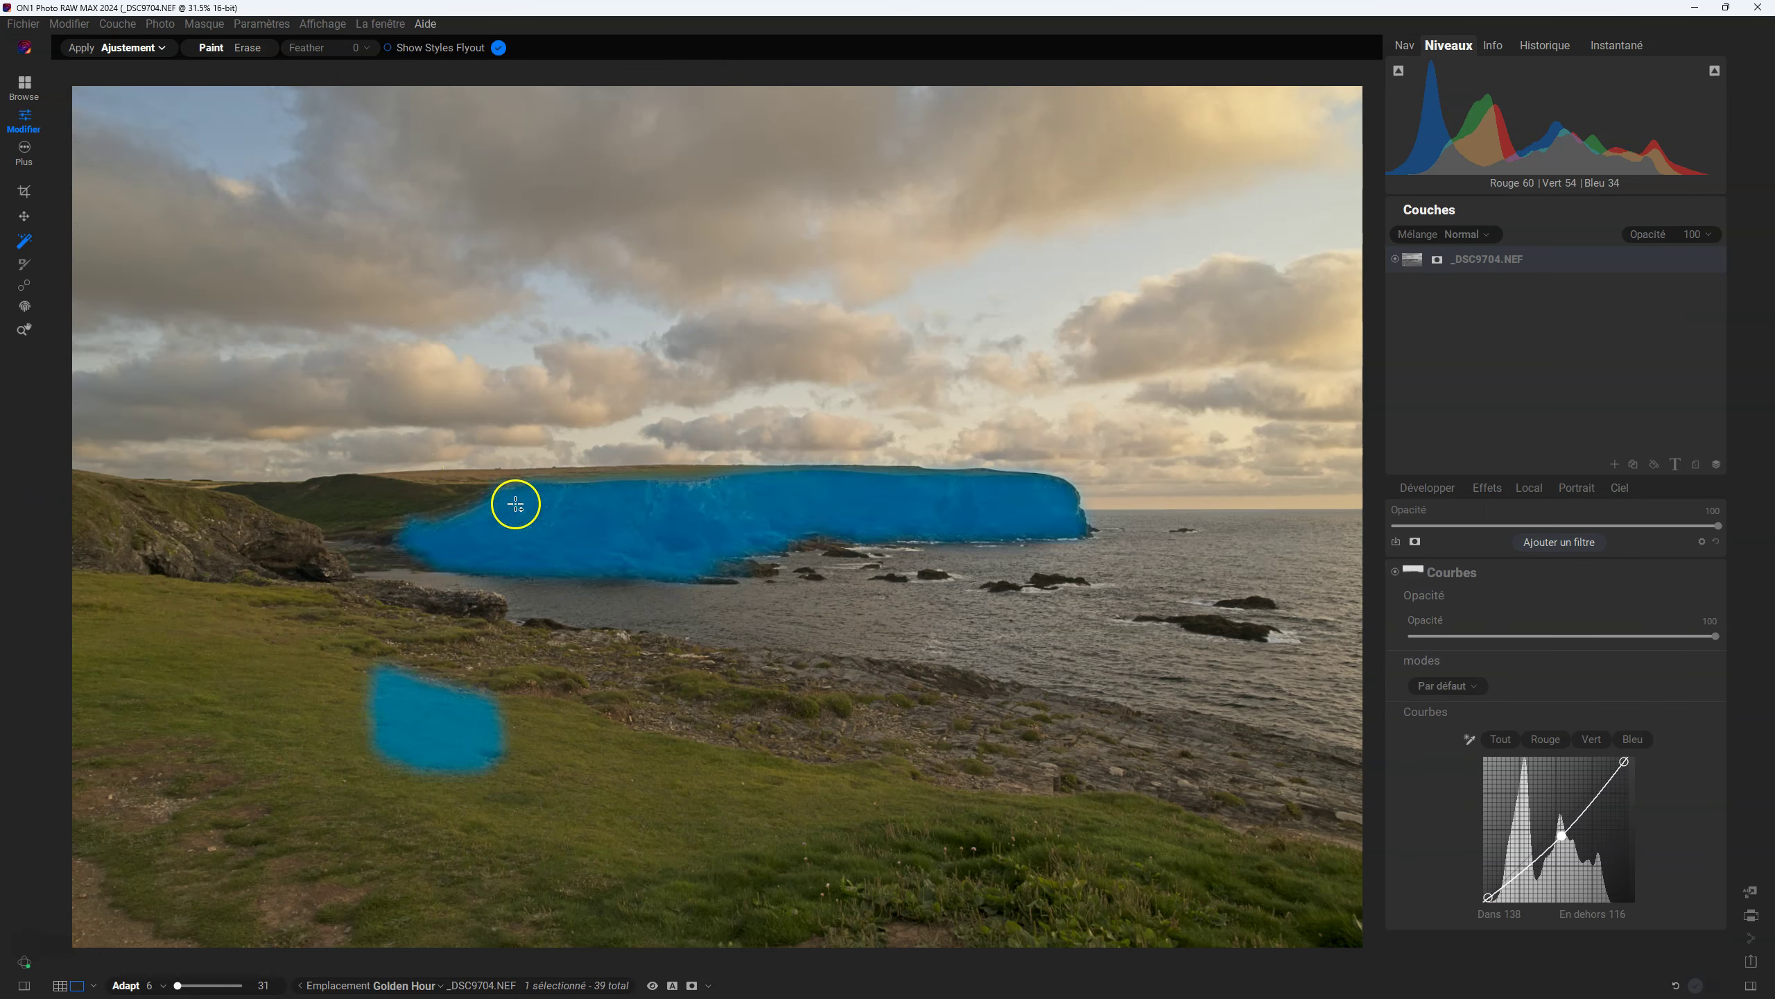
{"action": "left_click_drag", "start_coordinate": [386, 680], "coordinate": [535, 839]}
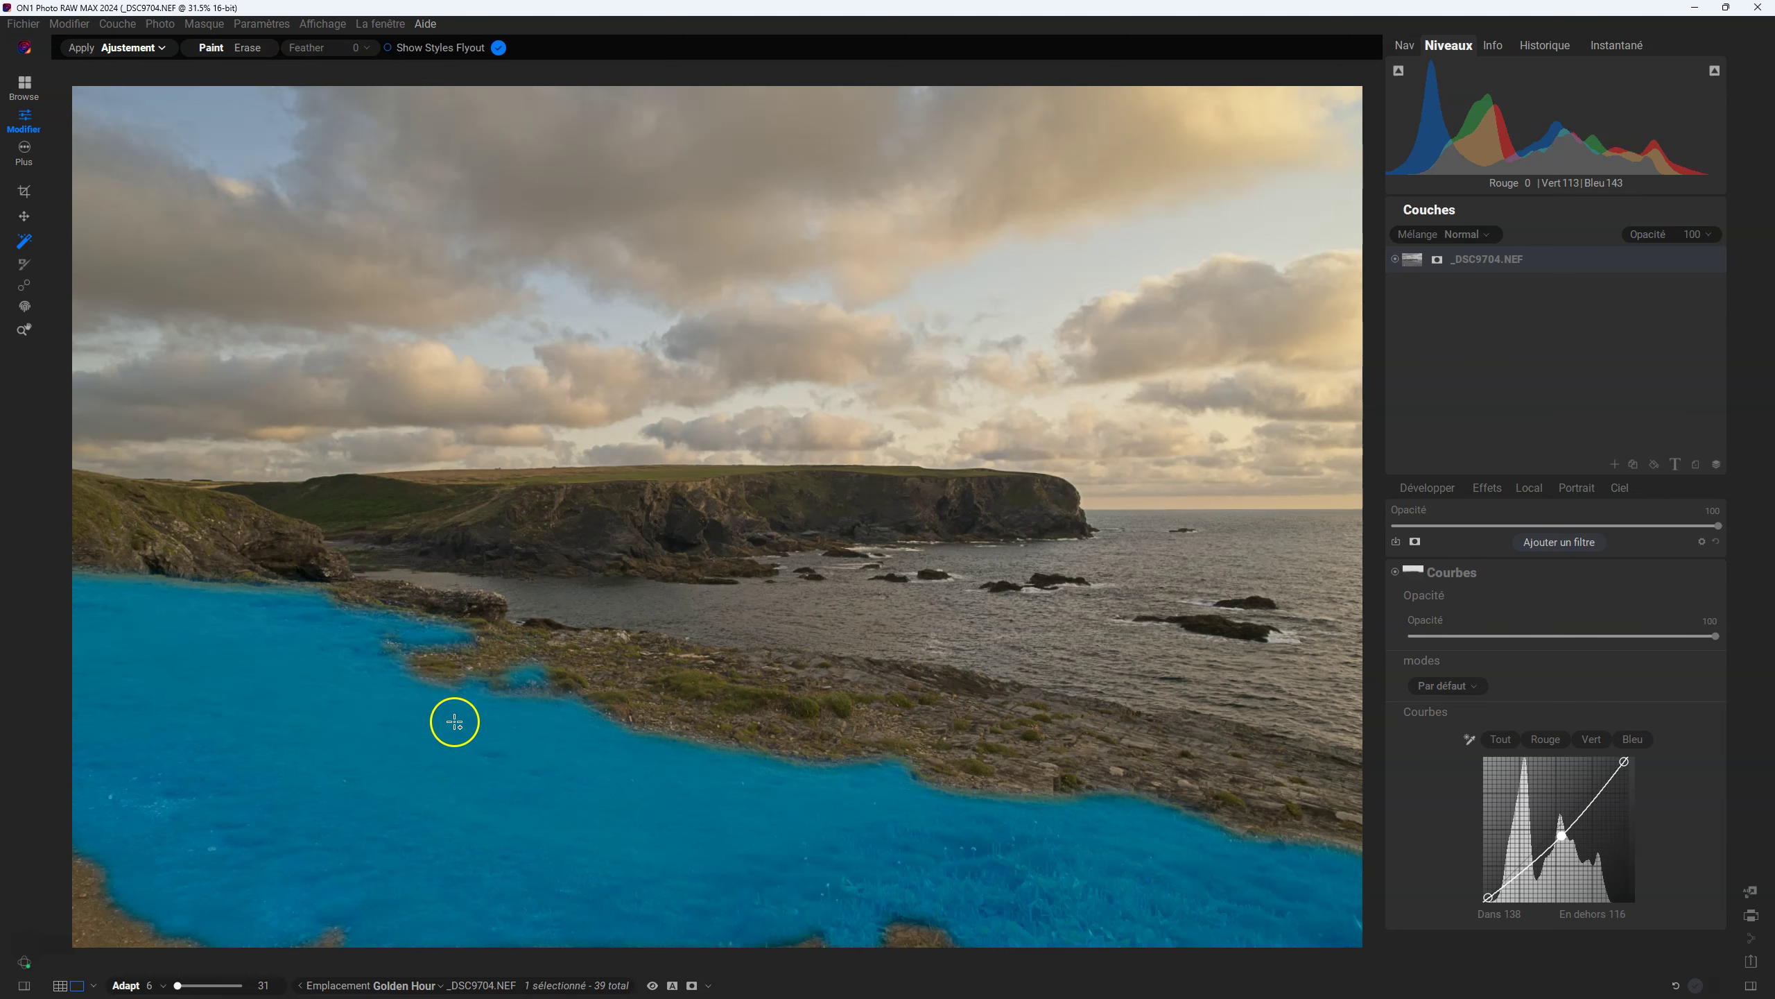
{"action": "right_click", "coordinate": [444, 745]}
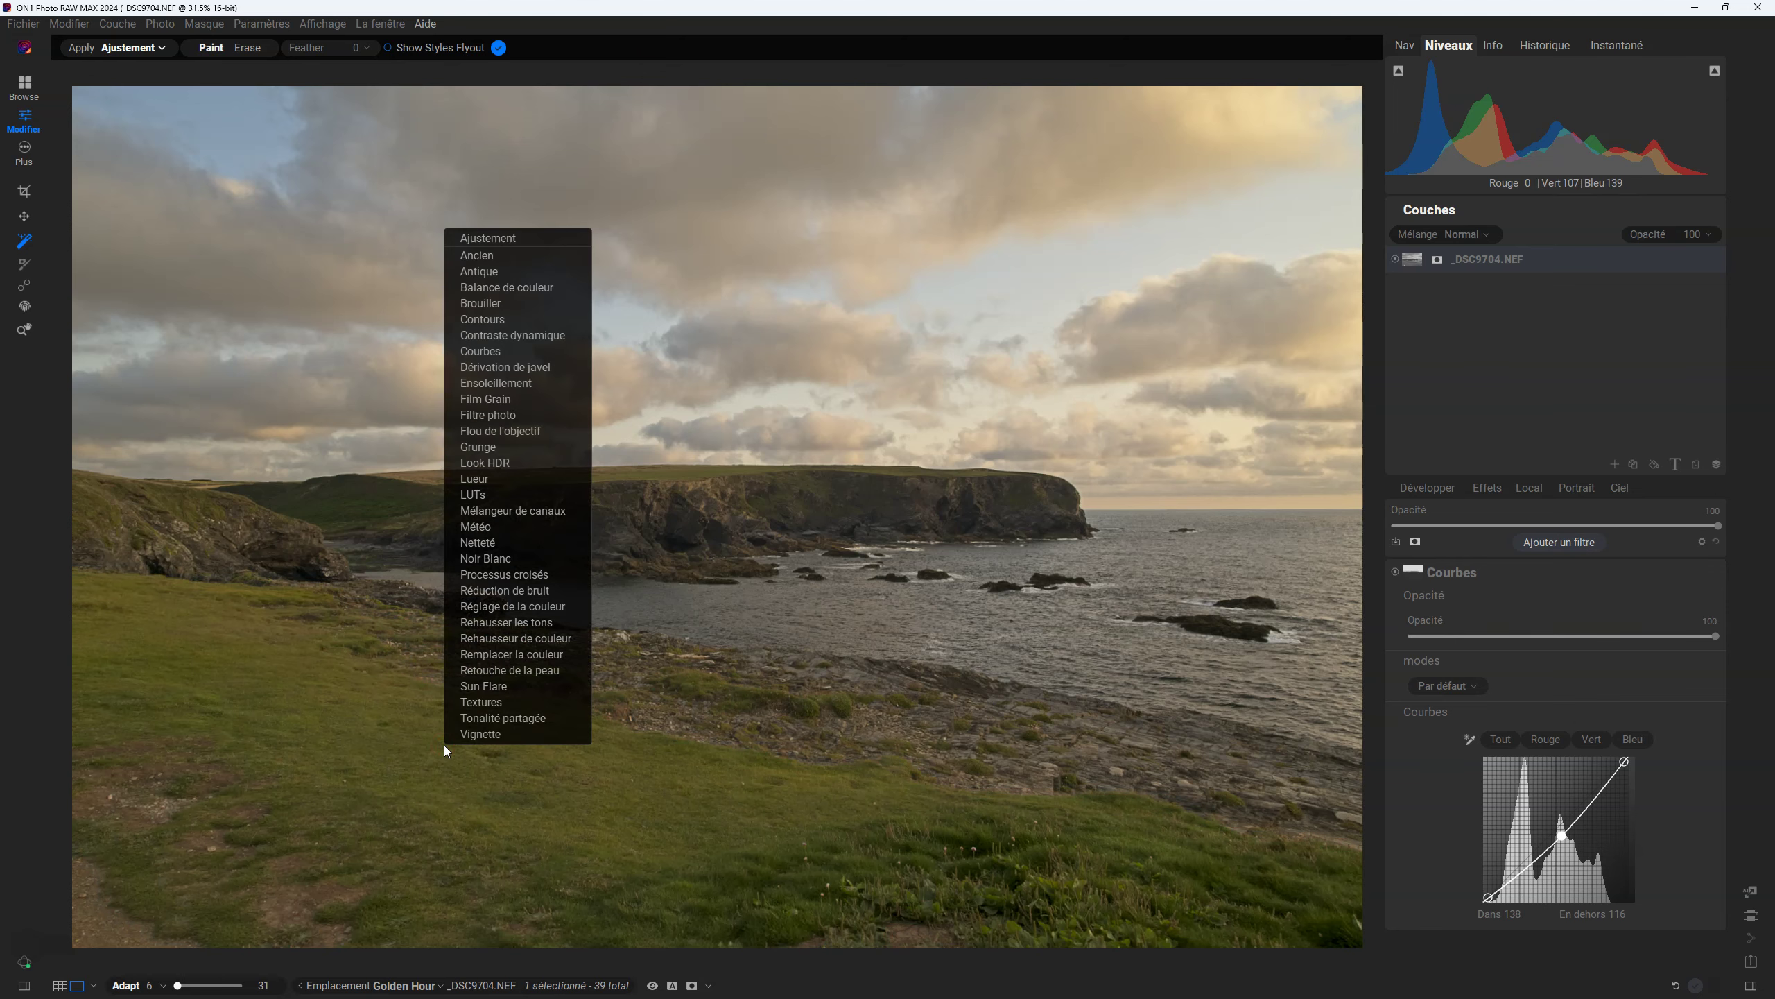
{"action": "left_click", "coordinate": [542, 238]}
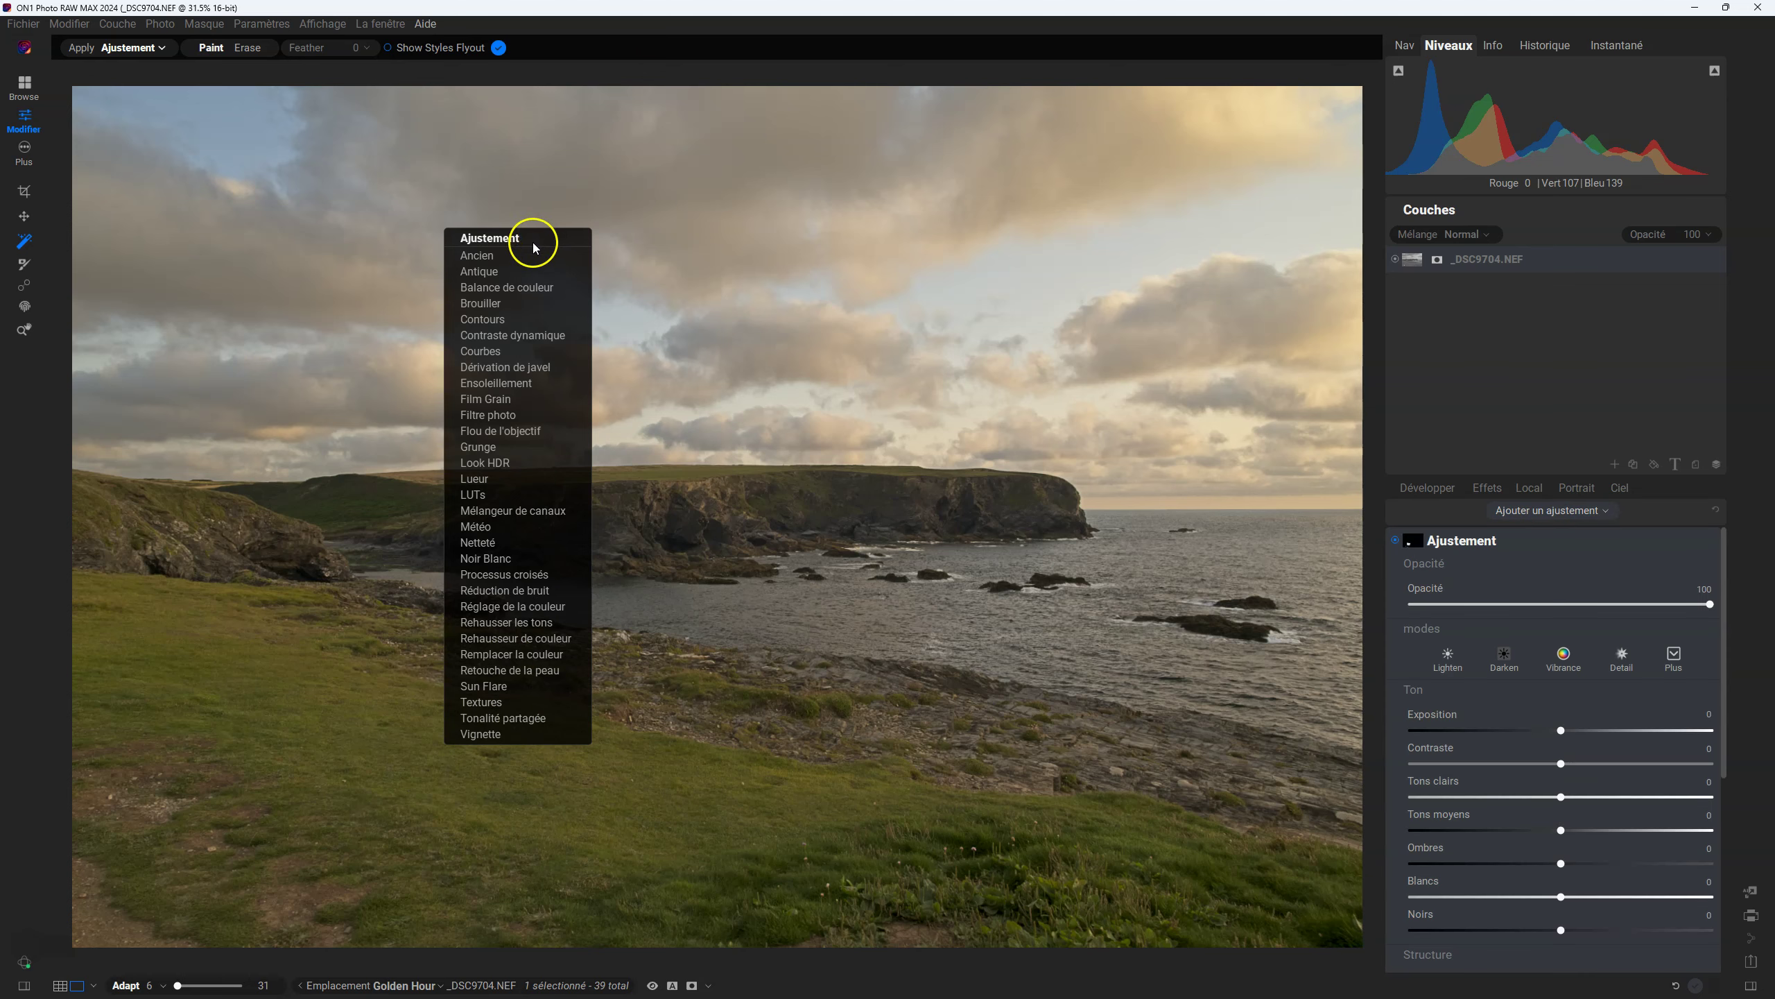
{"action": "left_click", "coordinate": [492, 419]}
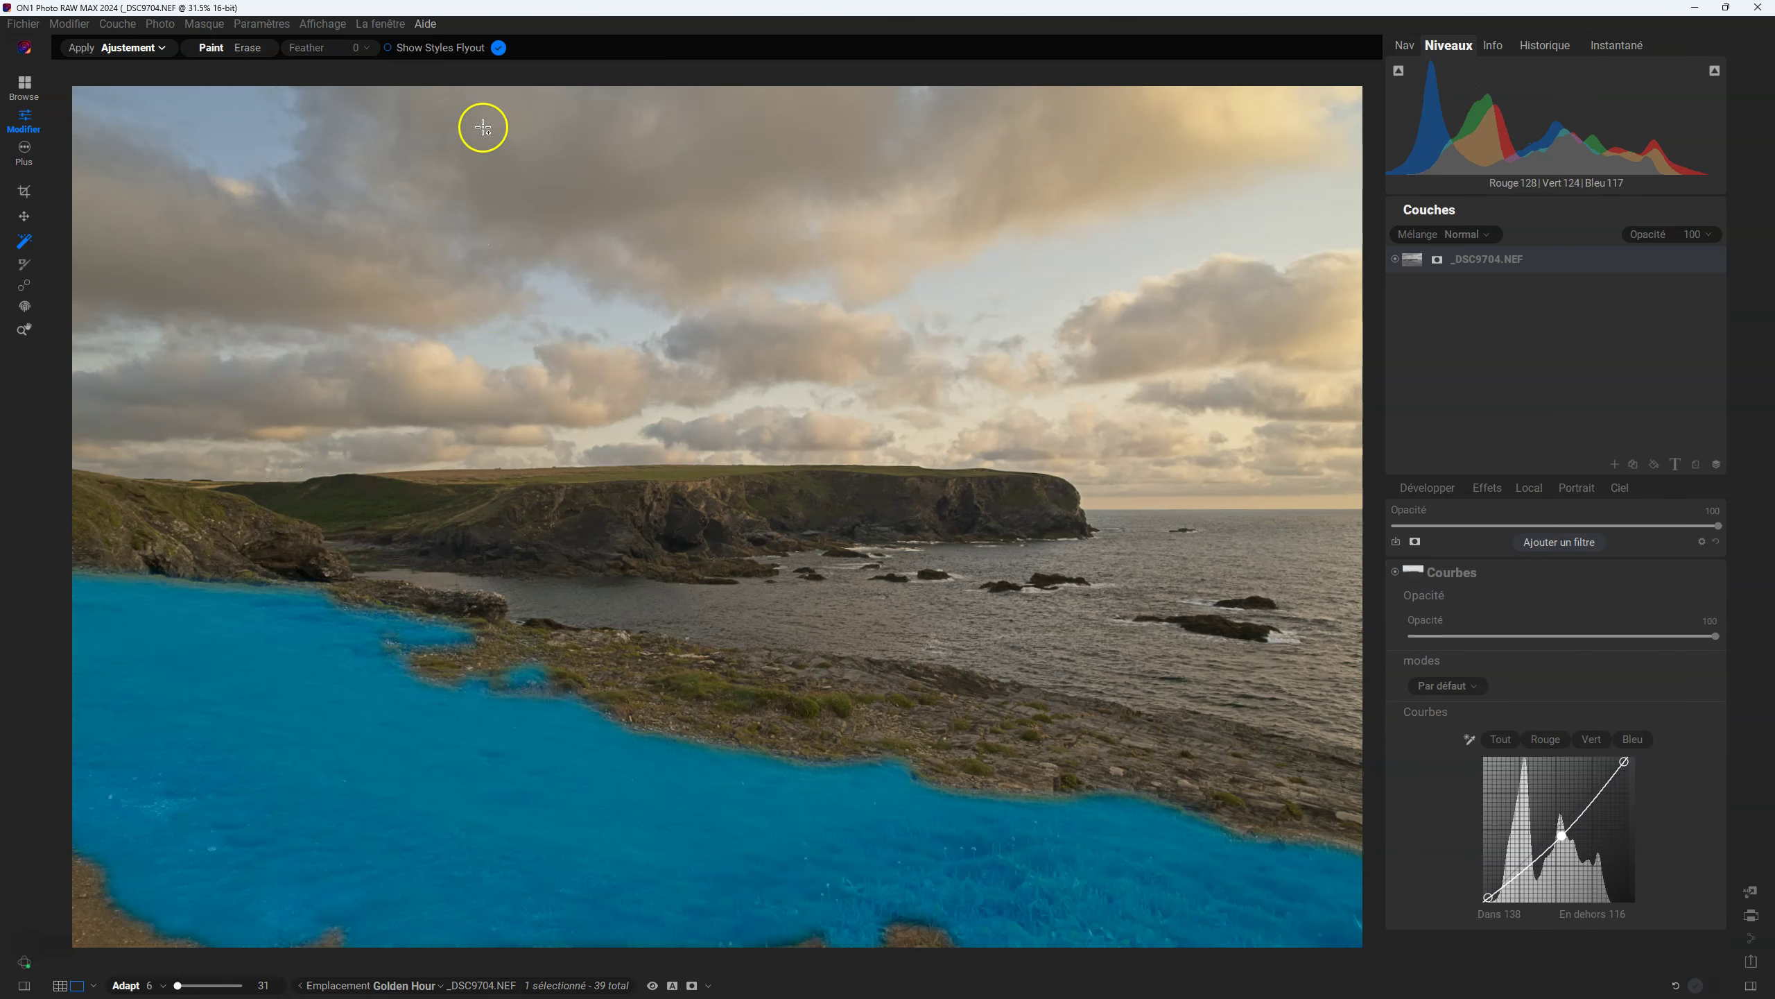
{"action": "left_click", "coordinate": [22, 331]}
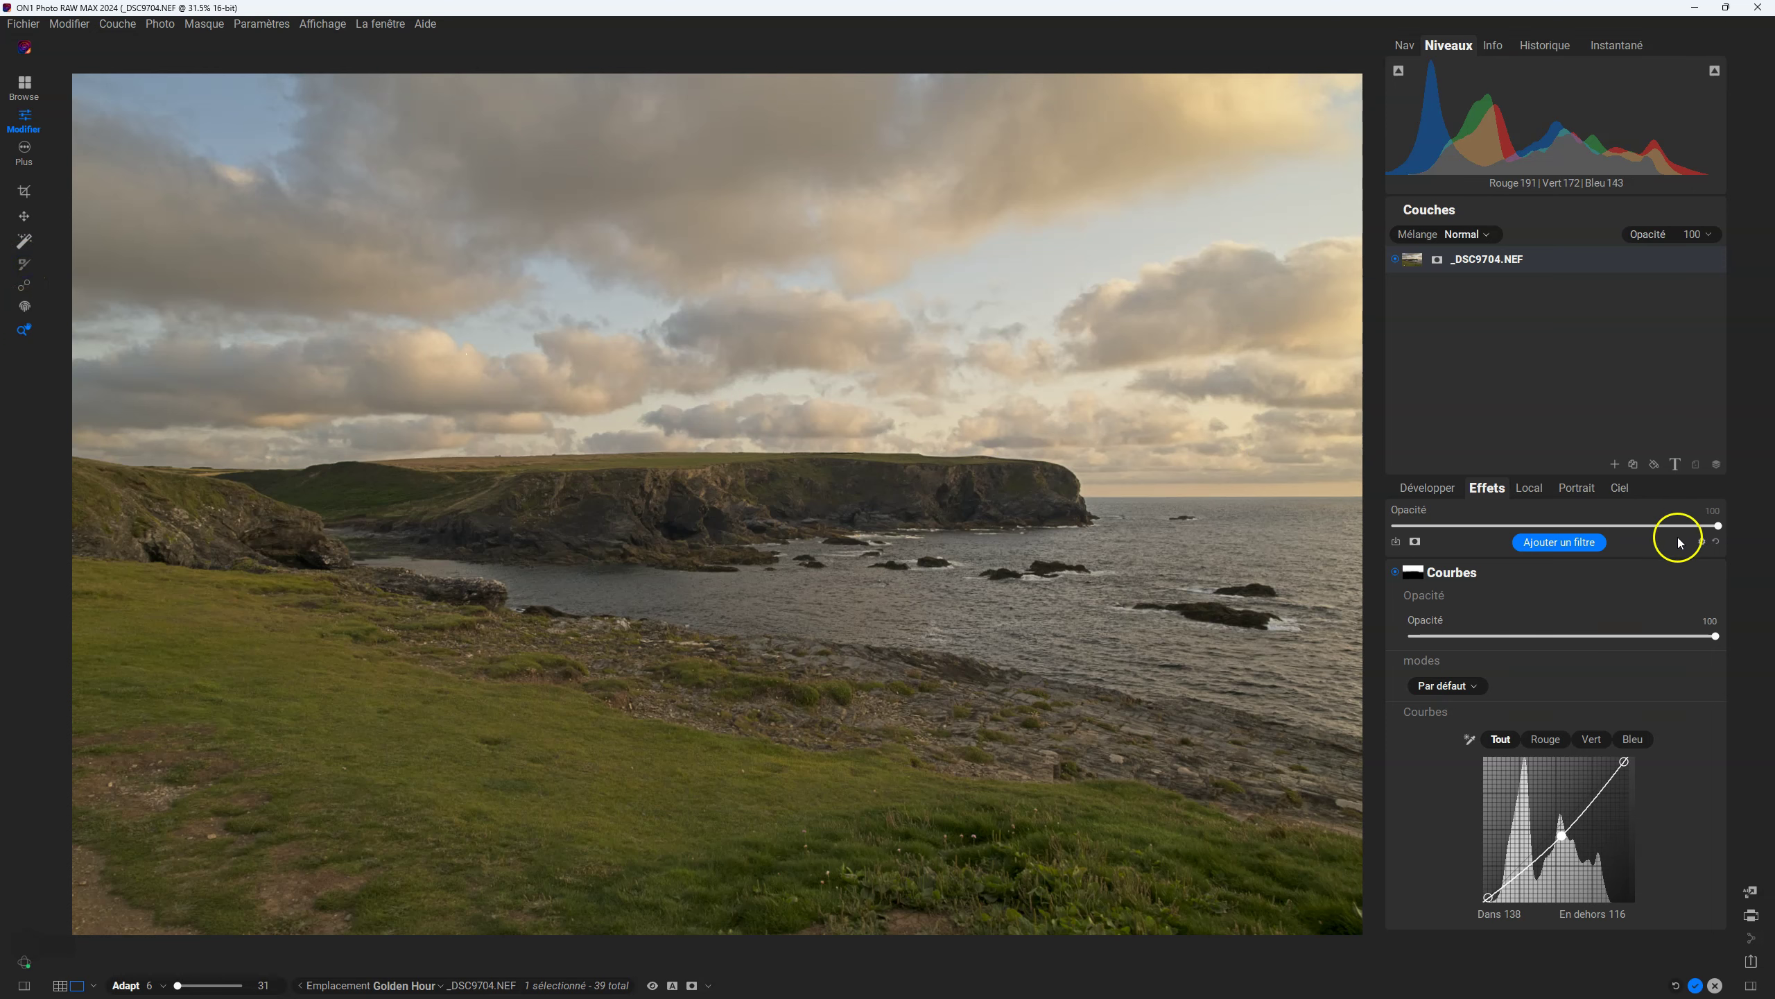
Open the Courbes filter's mask options and paint and apply a mask on the foreground grass with the Quick Mask AI brush
{"action": "left_click", "coordinate": [1412, 575]}
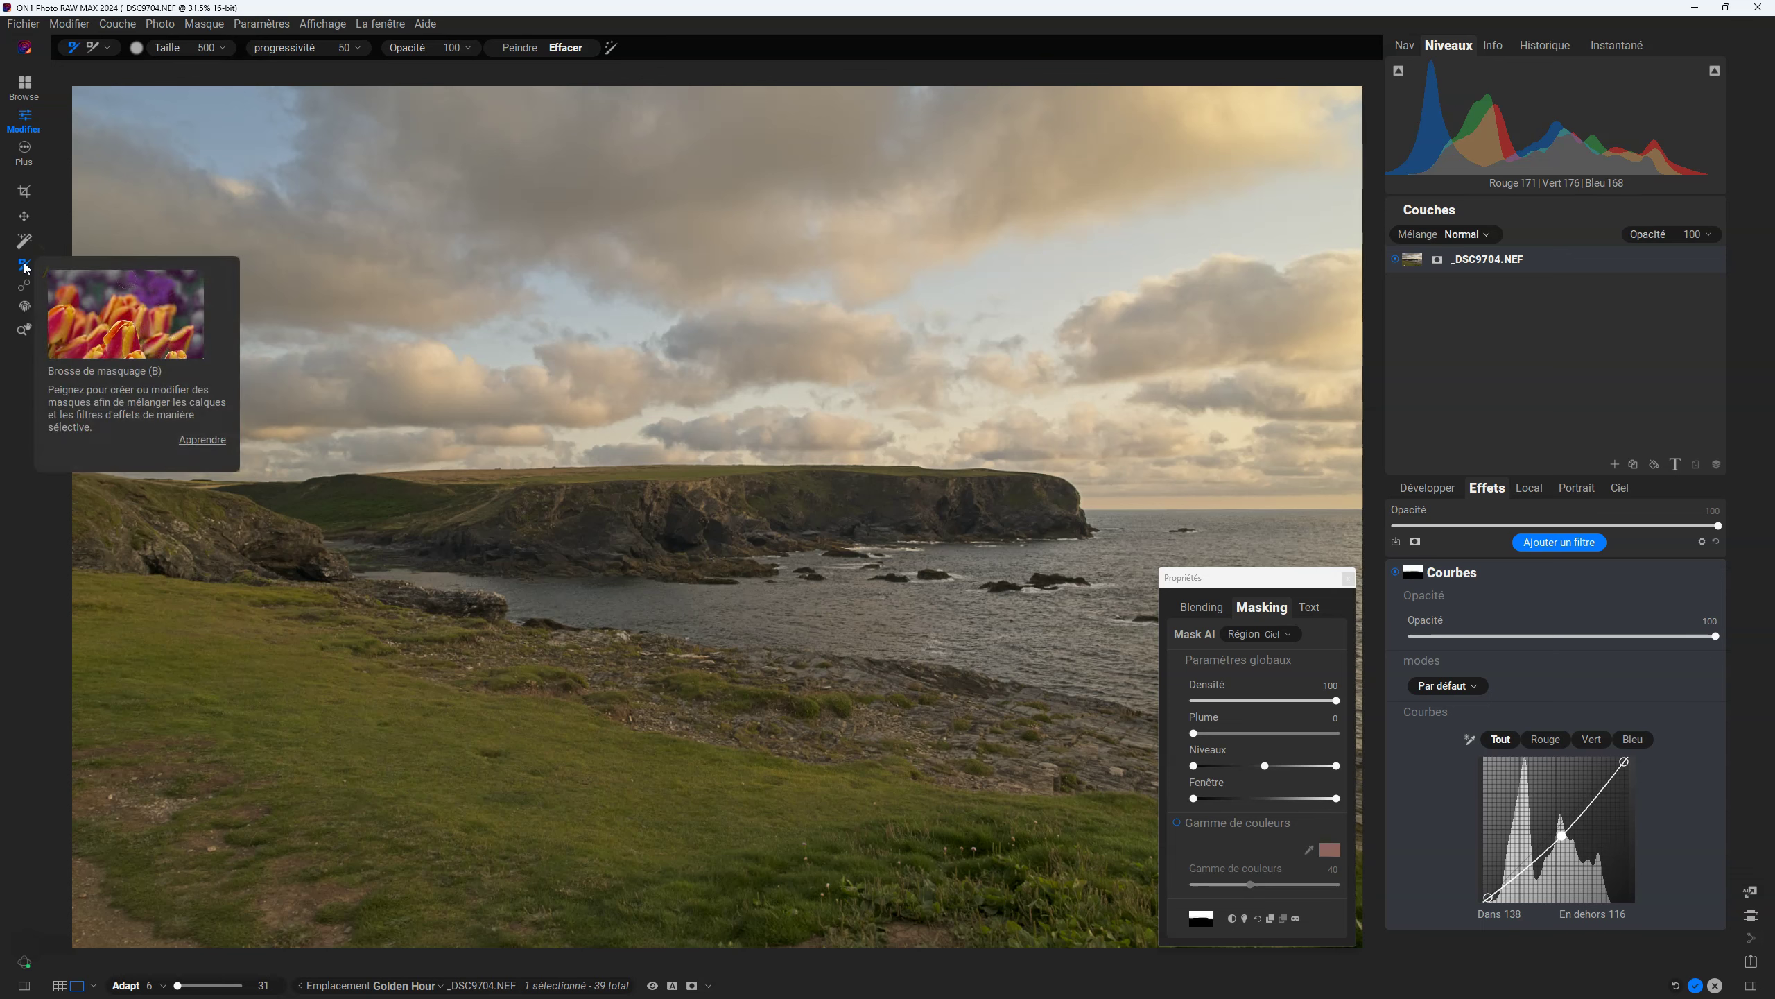
{"action": "left_click", "coordinate": [107, 48]}
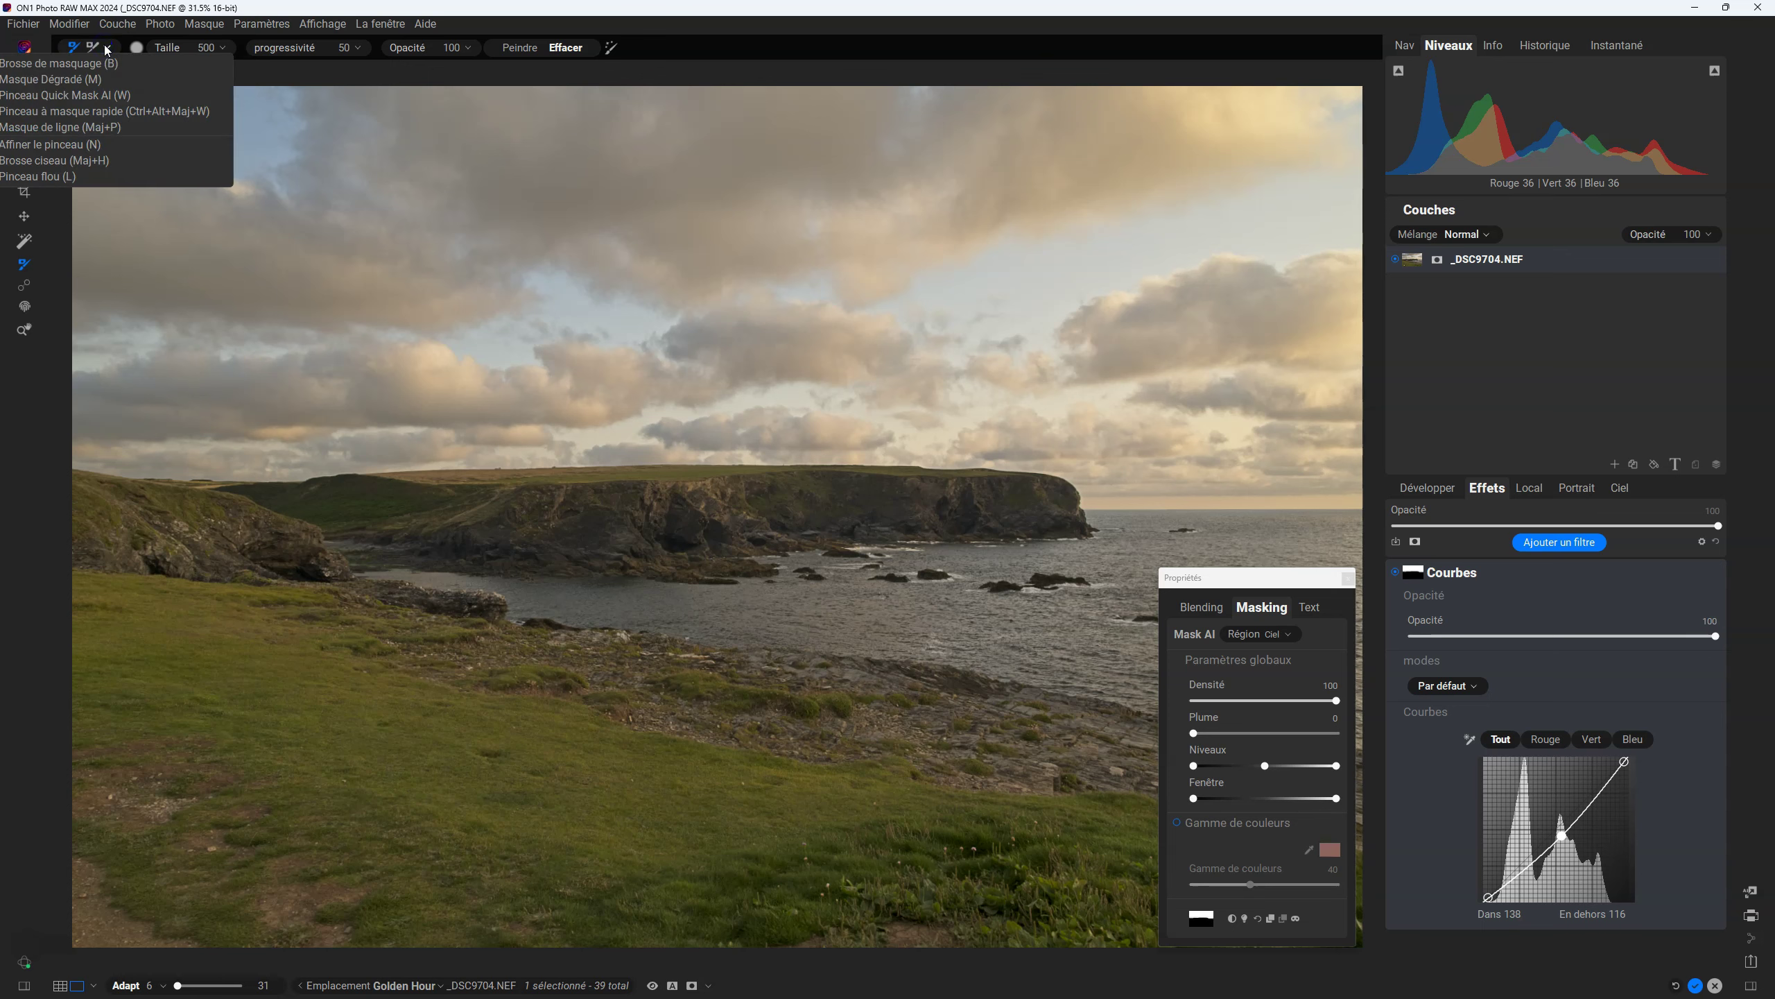
{"action": "left_click", "coordinate": [96, 99]}
{"action": "left_click", "coordinate": [94, 95]}
{"action": "left_click_drag", "start_coordinate": [406, 575], "coordinate": [440, 579]}
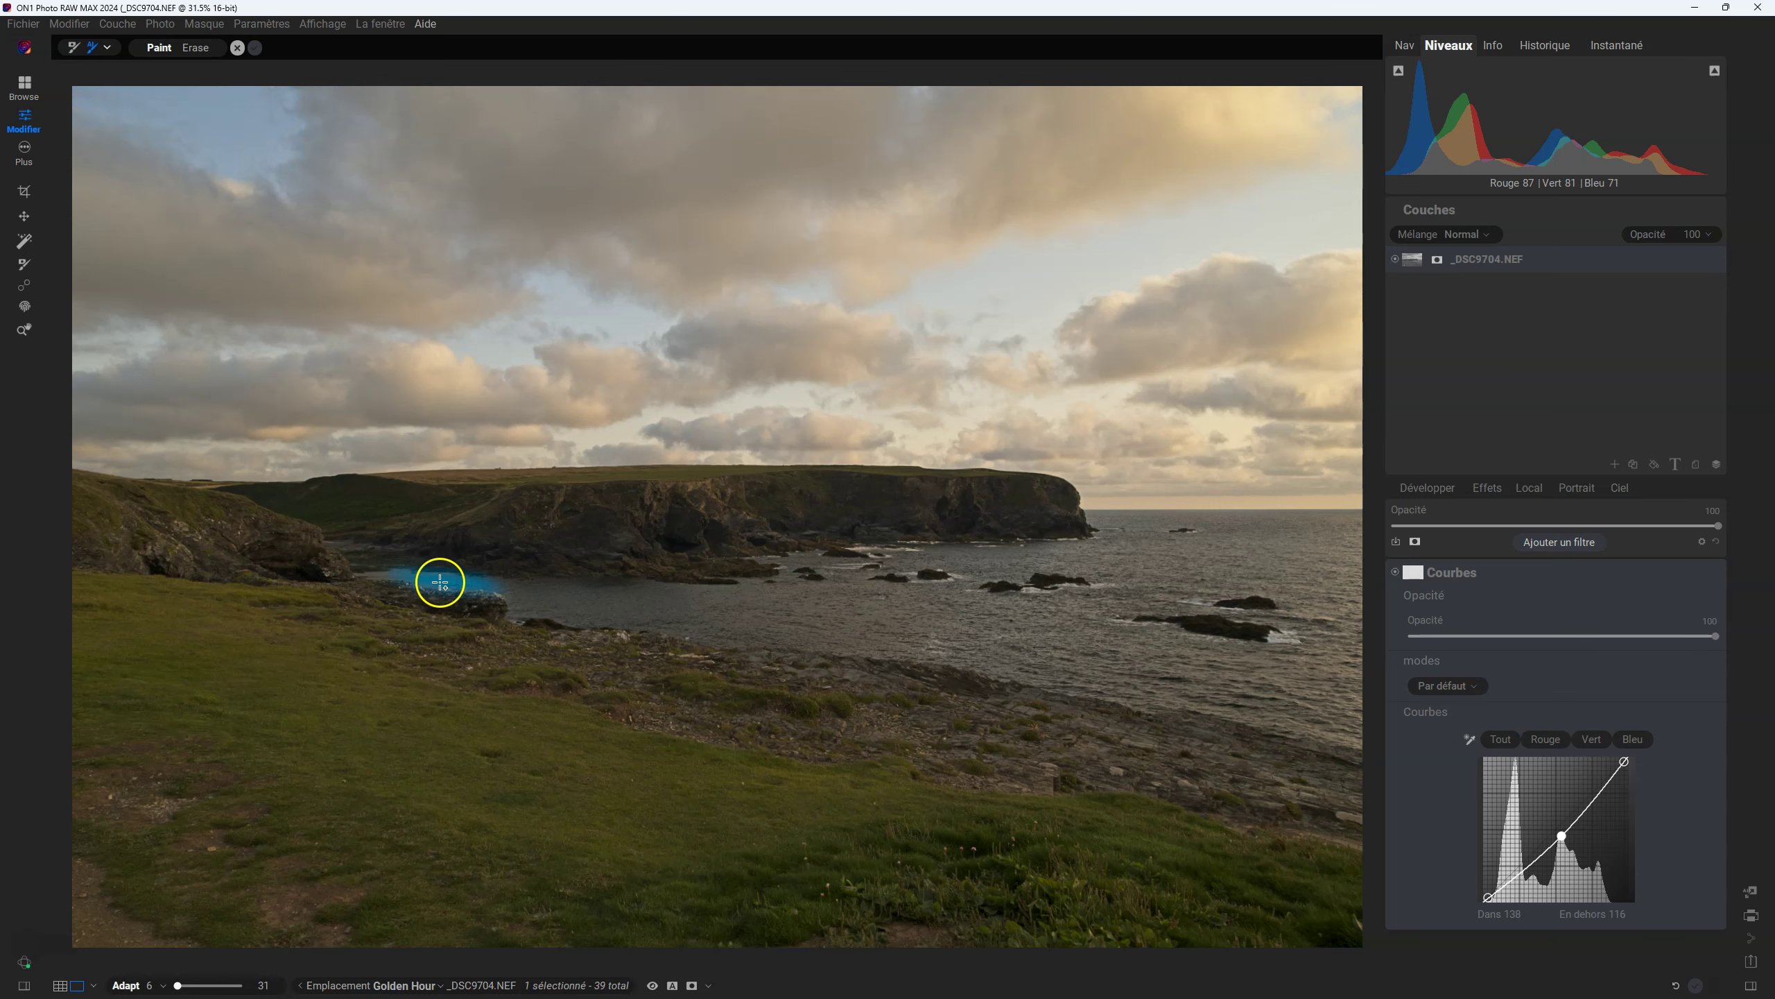
{"action": "left_click_drag", "start_coordinate": [249, 665], "coordinate": [763, 912]}
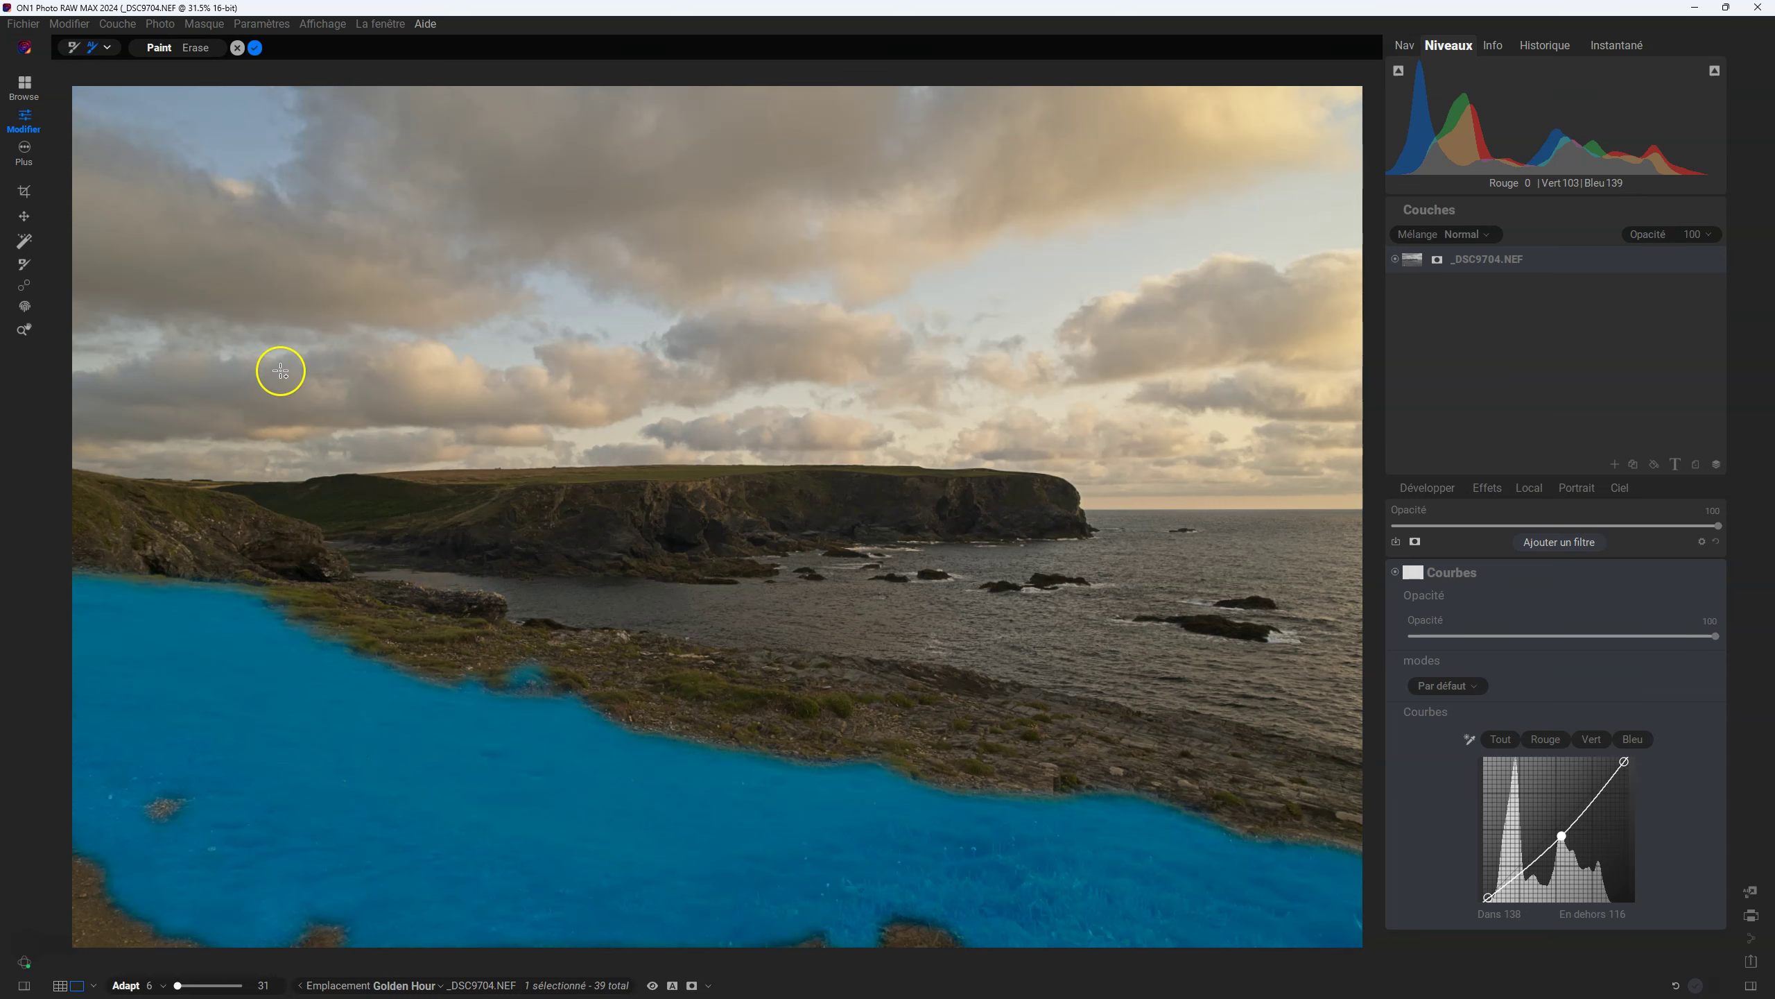
{"action": "left_click", "coordinate": [254, 50]}
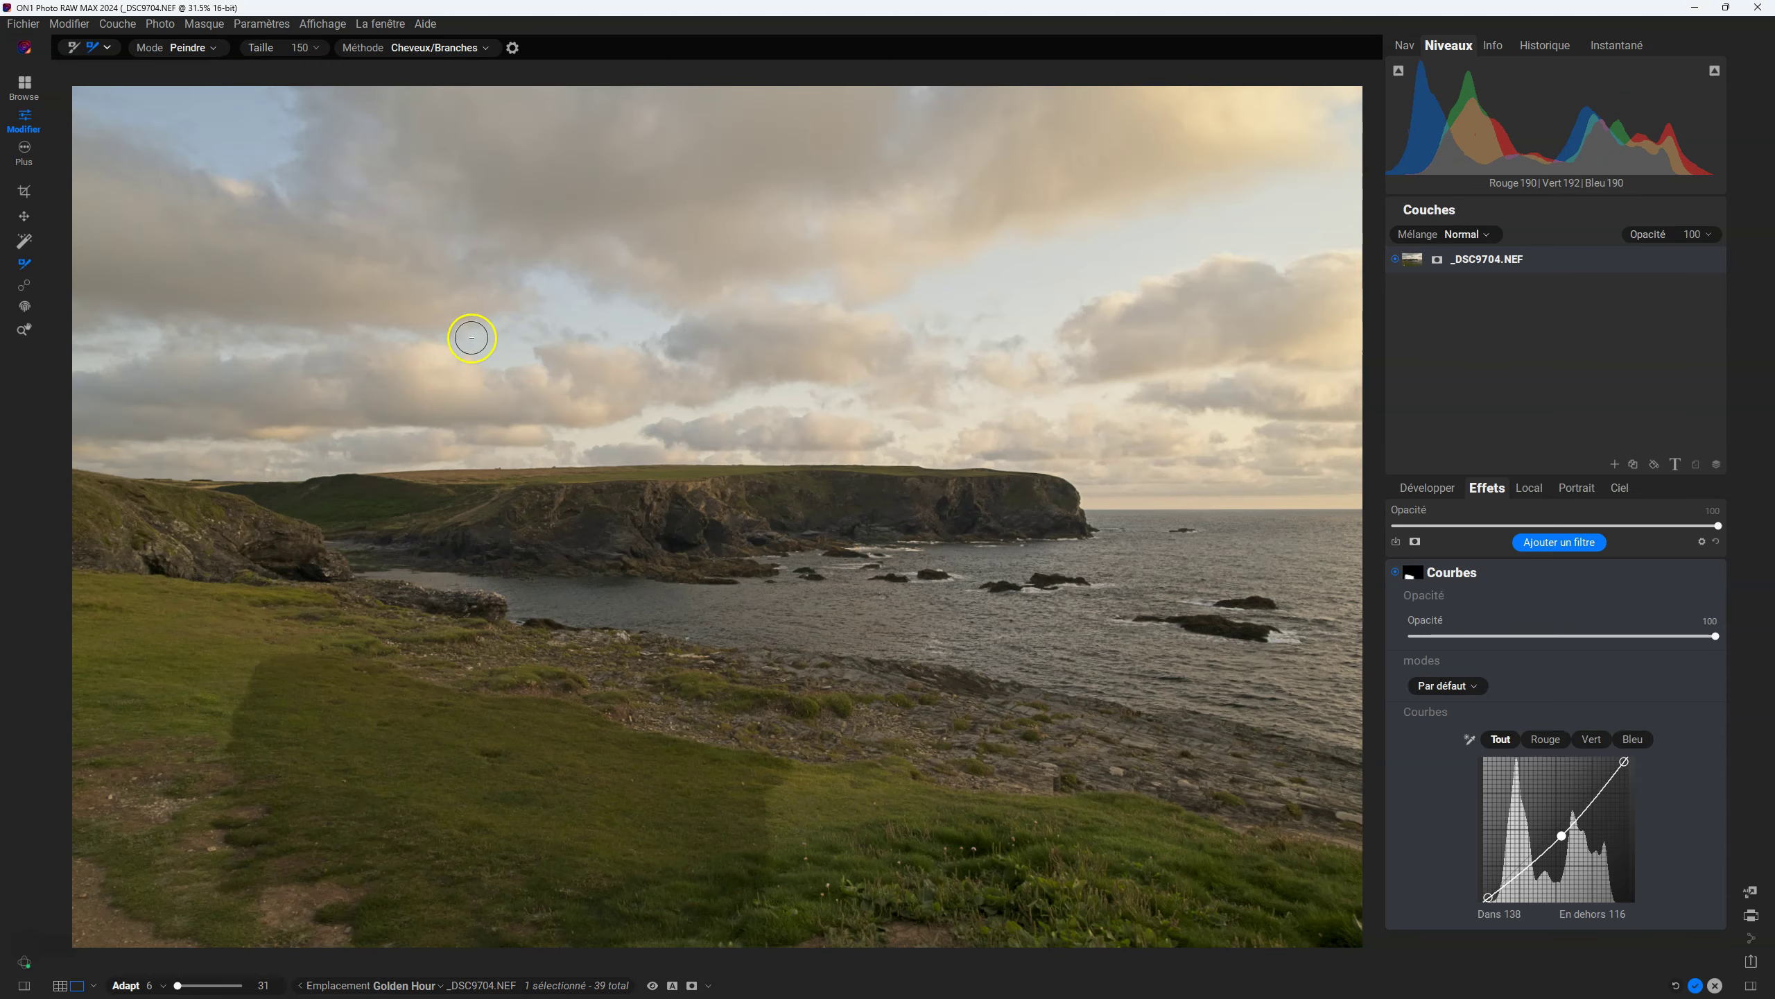
Remove the masked Courbes filter and add a Rehausseur de couleur filter to the photo
{"action": "left_click", "coordinate": [1412, 578]}
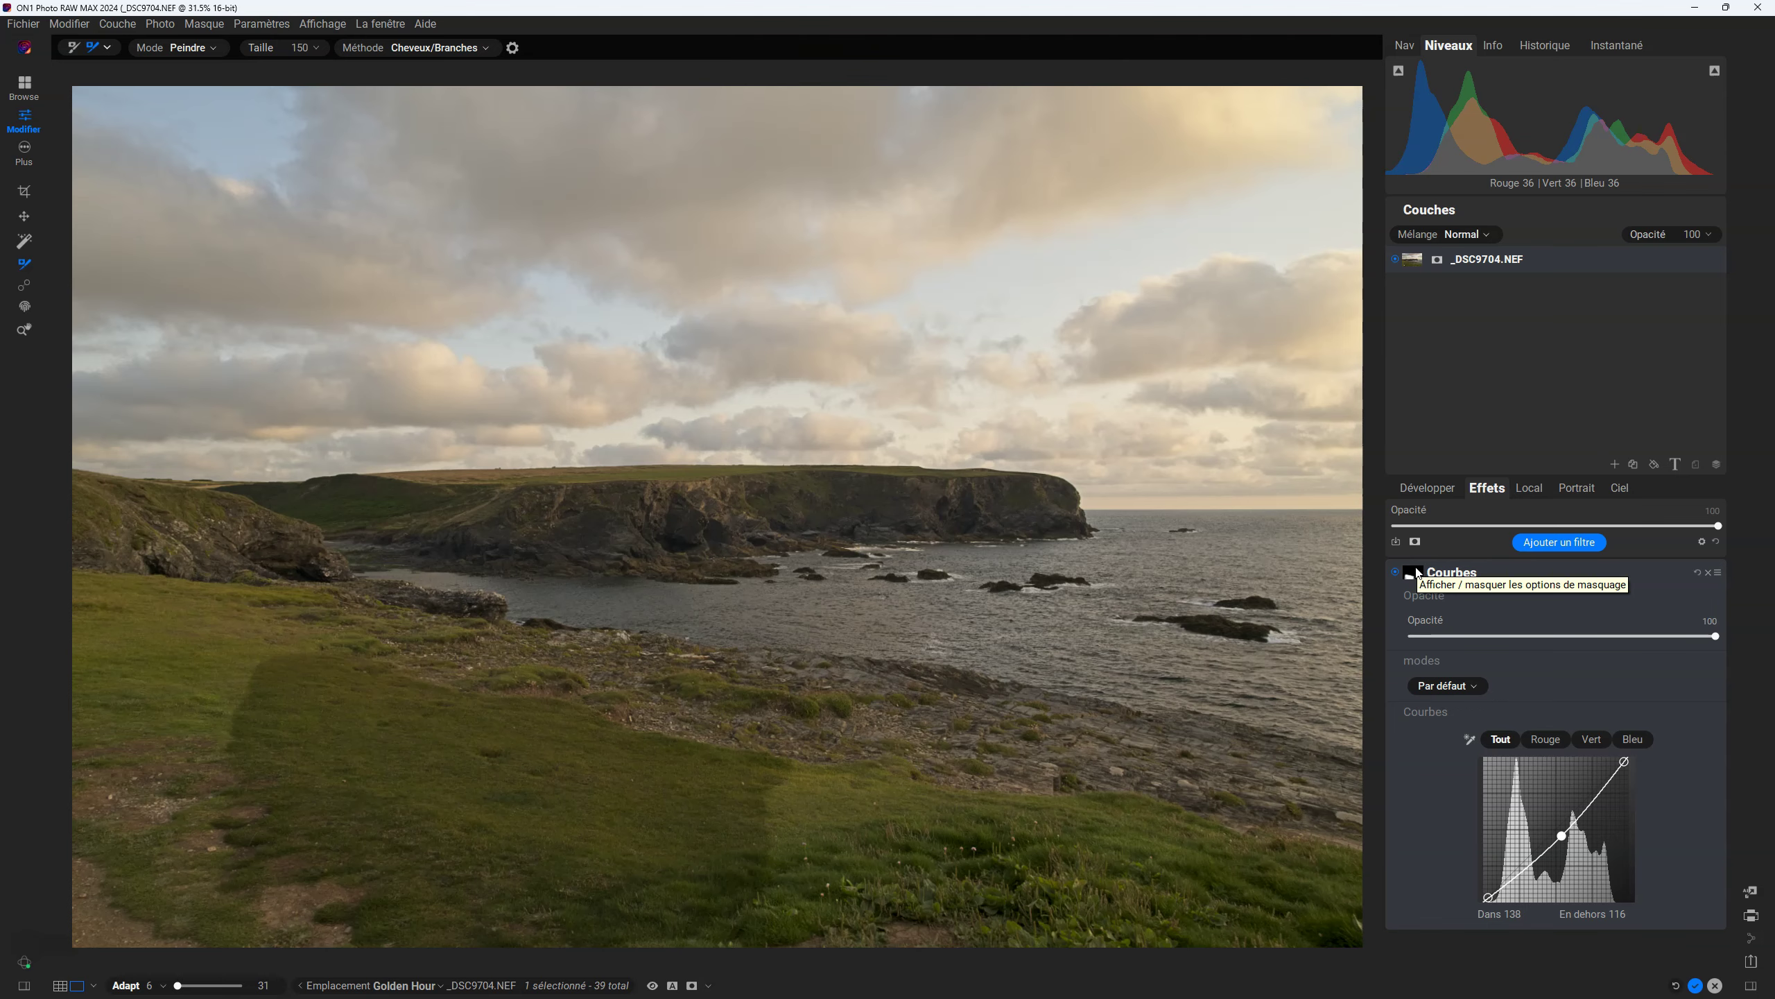
{"action": "left_click", "coordinate": [1632, 650]}
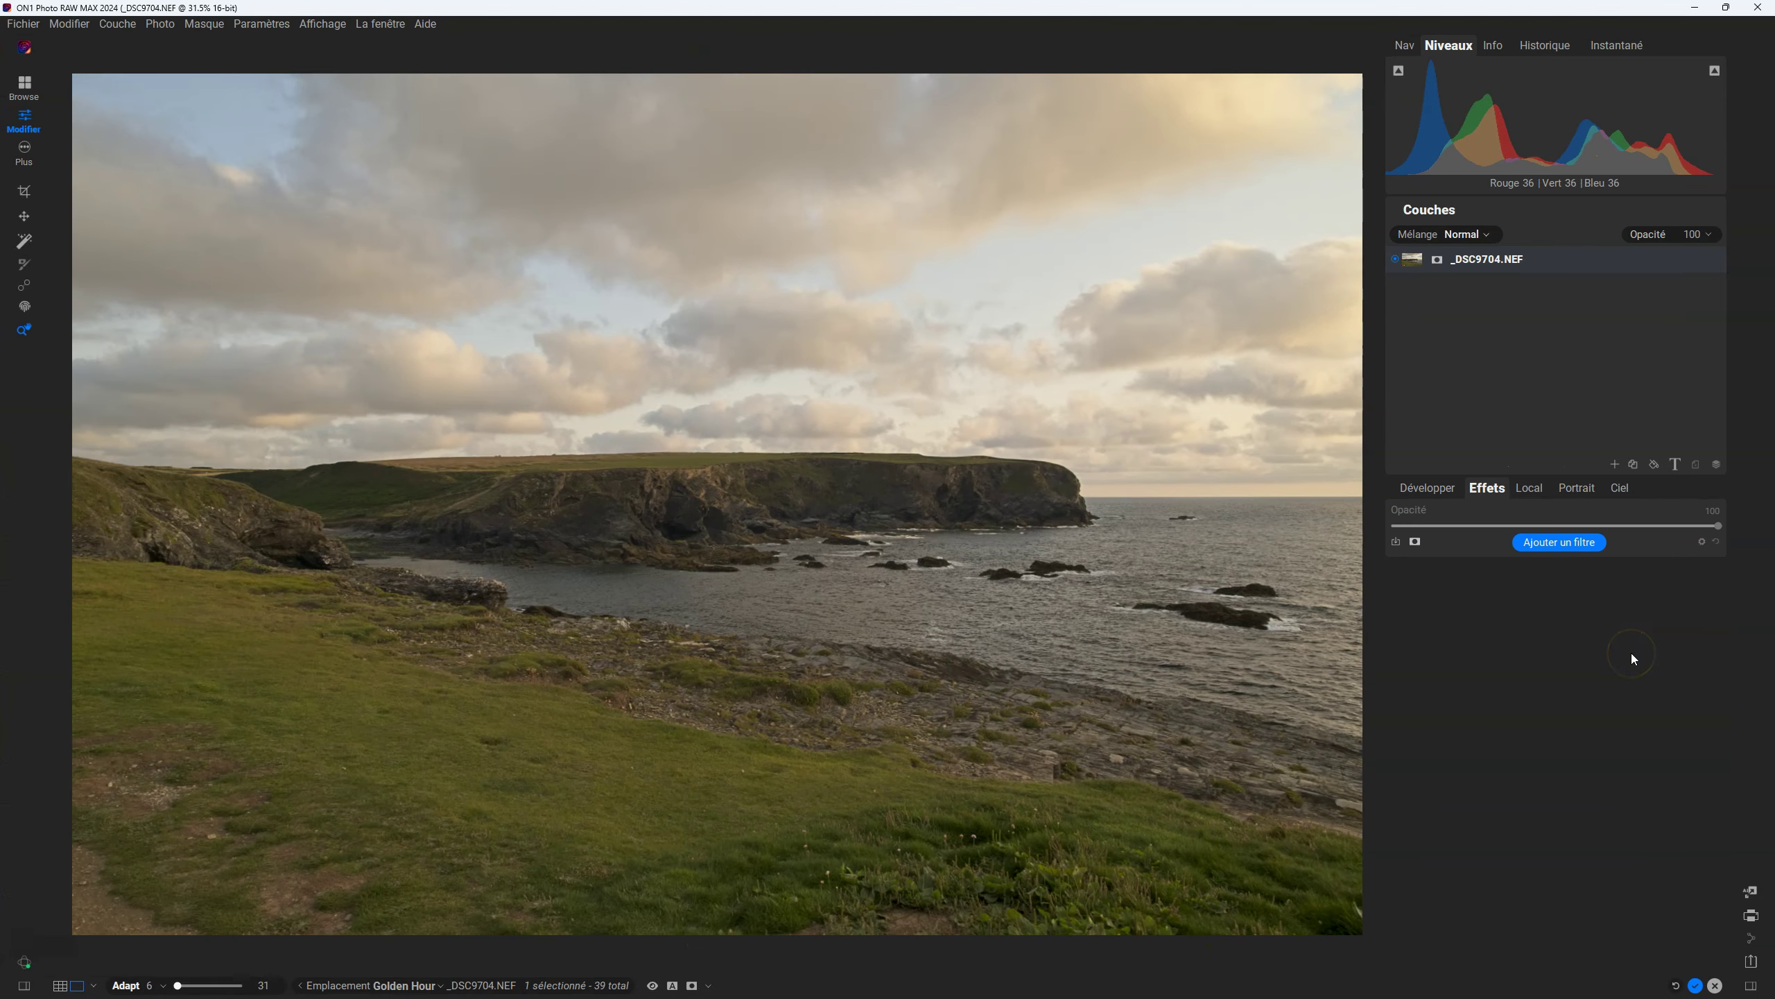
{"action": "left_click", "coordinate": [1545, 547]}
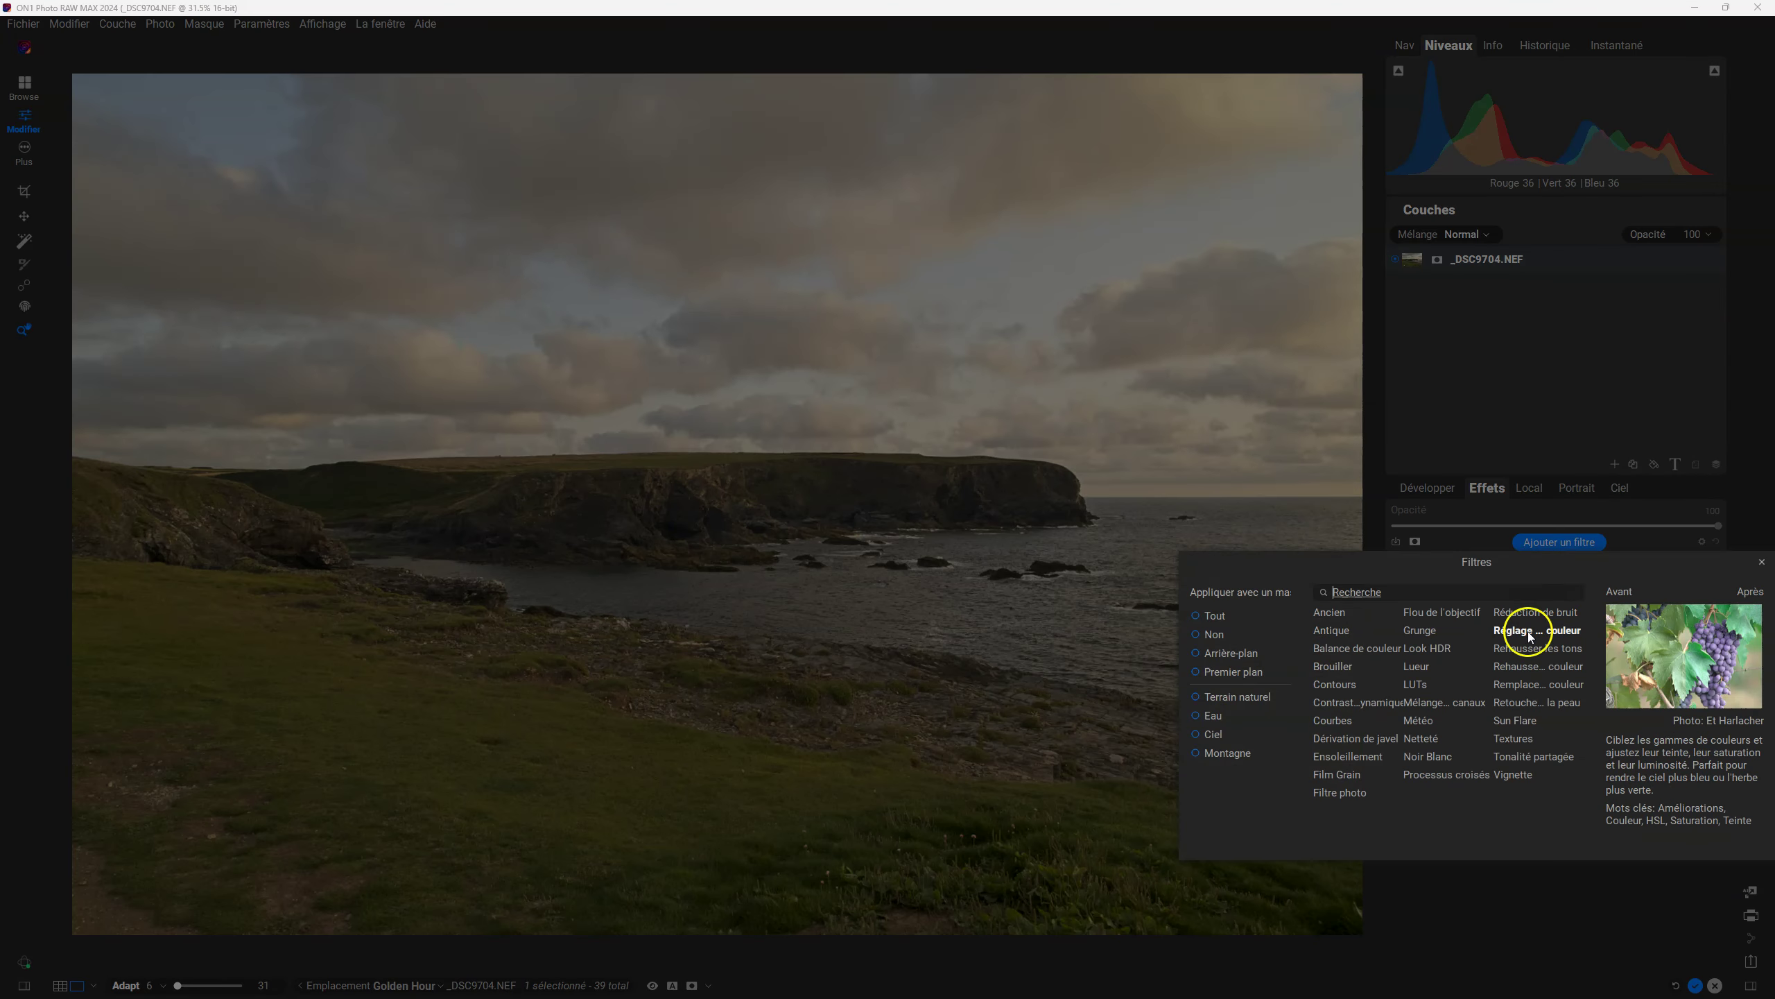
{"action": "left_click", "coordinate": [1529, 670]}
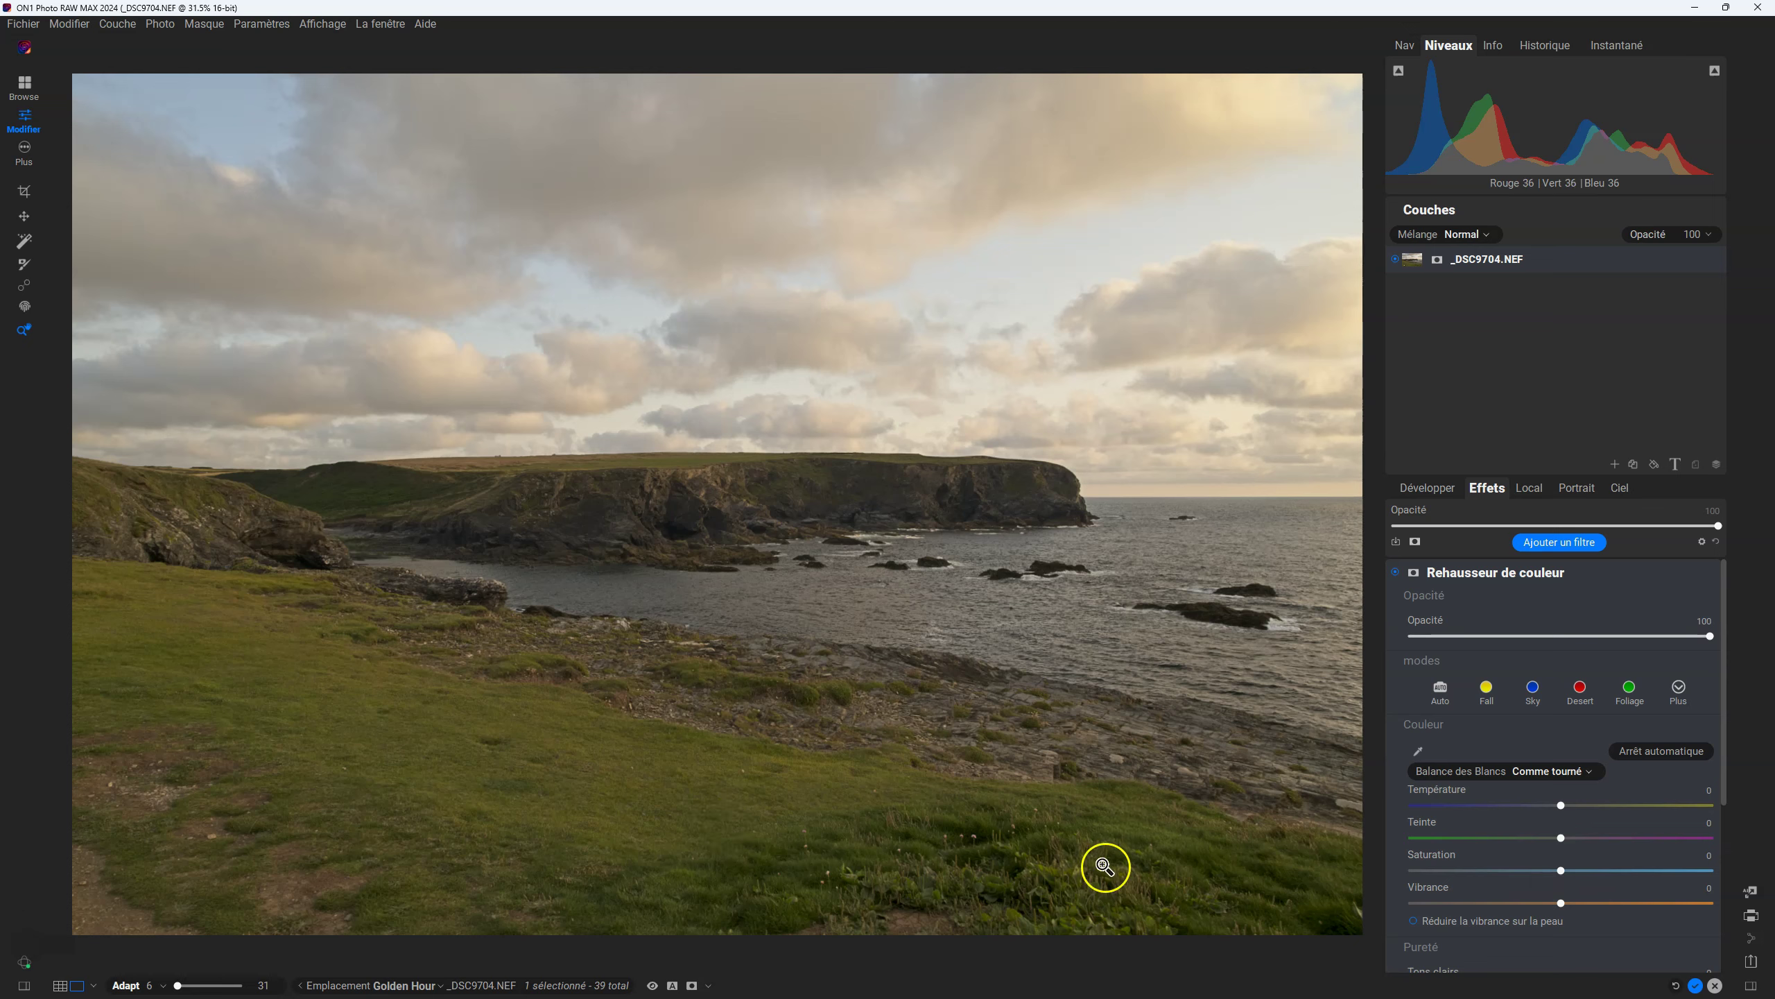
Raise the yellow range's saturation to 61 by adjusting saturation directly on the foreground grass
{"action": "scroll", "coordinate": [1503, 873], "scroll_direction": "down", "scroll_amount": 1}
{"action": "scroll", "coordinate": [1503, 872], "scroll_direction": "down", "scroll_amount": 3}
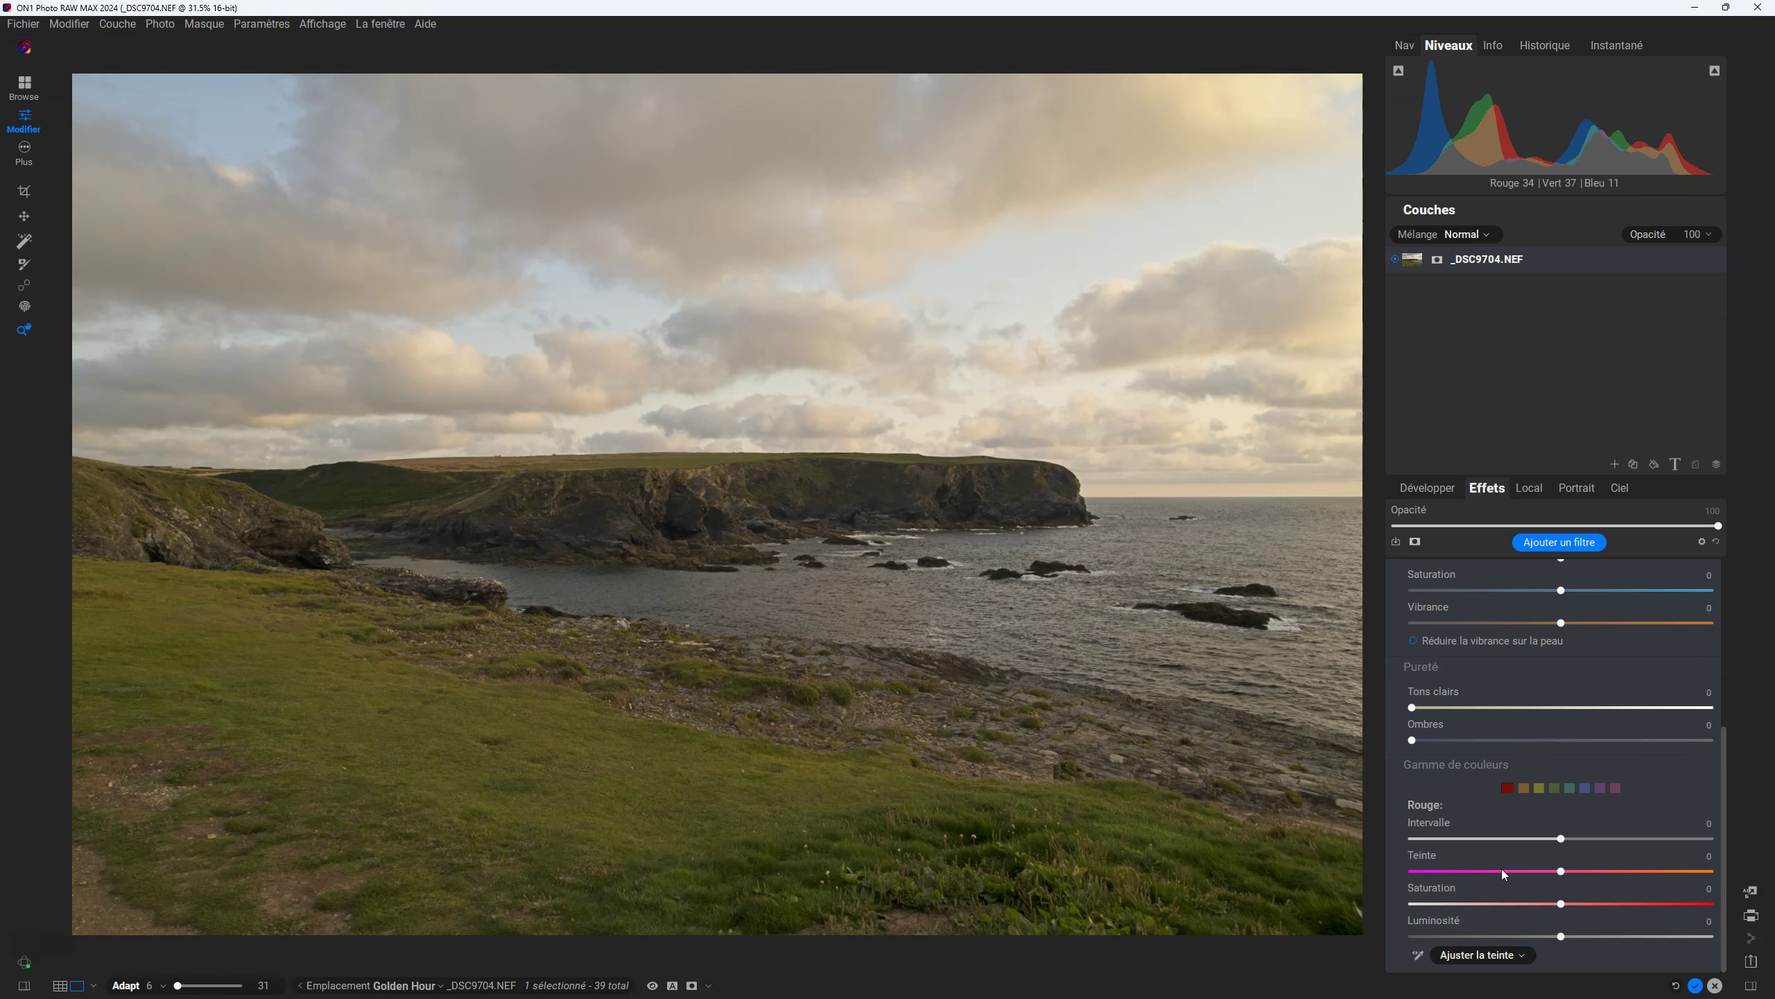
{"action": "left_click", "coordinate": [1524, 954]}
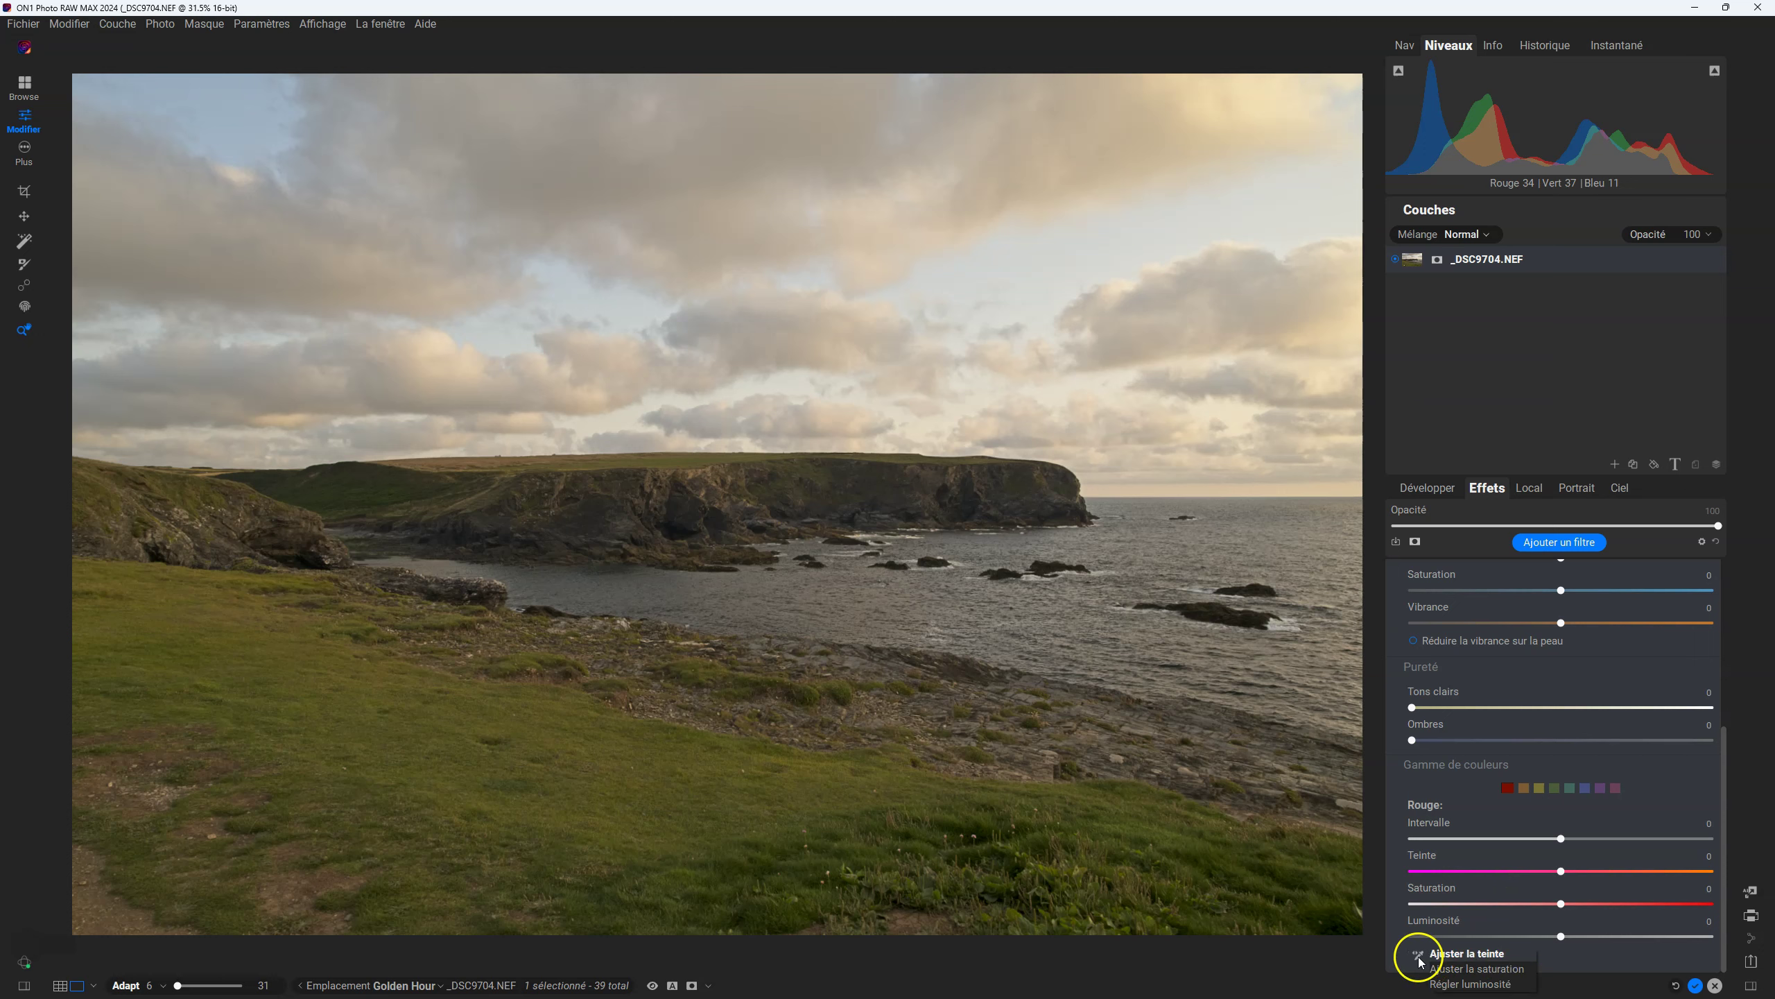
{"action": "left_click", "coordinate": [1461, 969]}
{"action": "left_click", "coordinate": [1419, 955]}
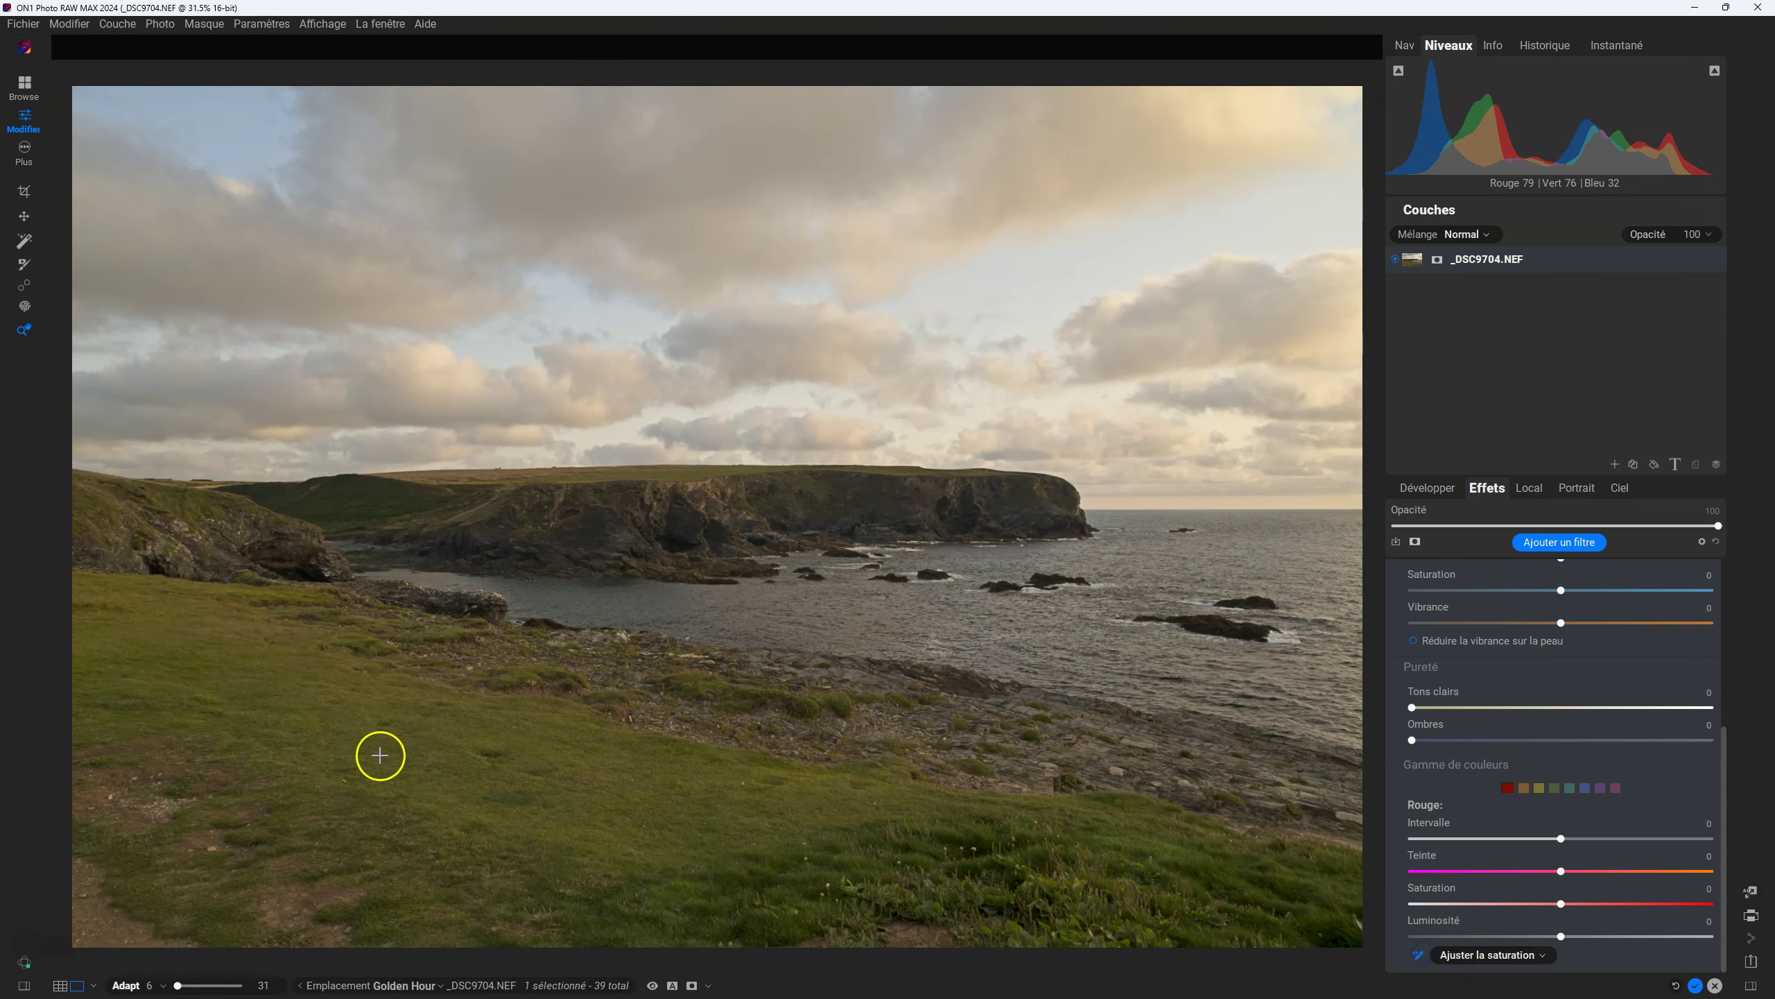
{"action": "left_click", "coordinate": [342, 758]}
{"action": "left_click_drag", "start_coordinate": [342, 757], "coordinate": [592, 821]}
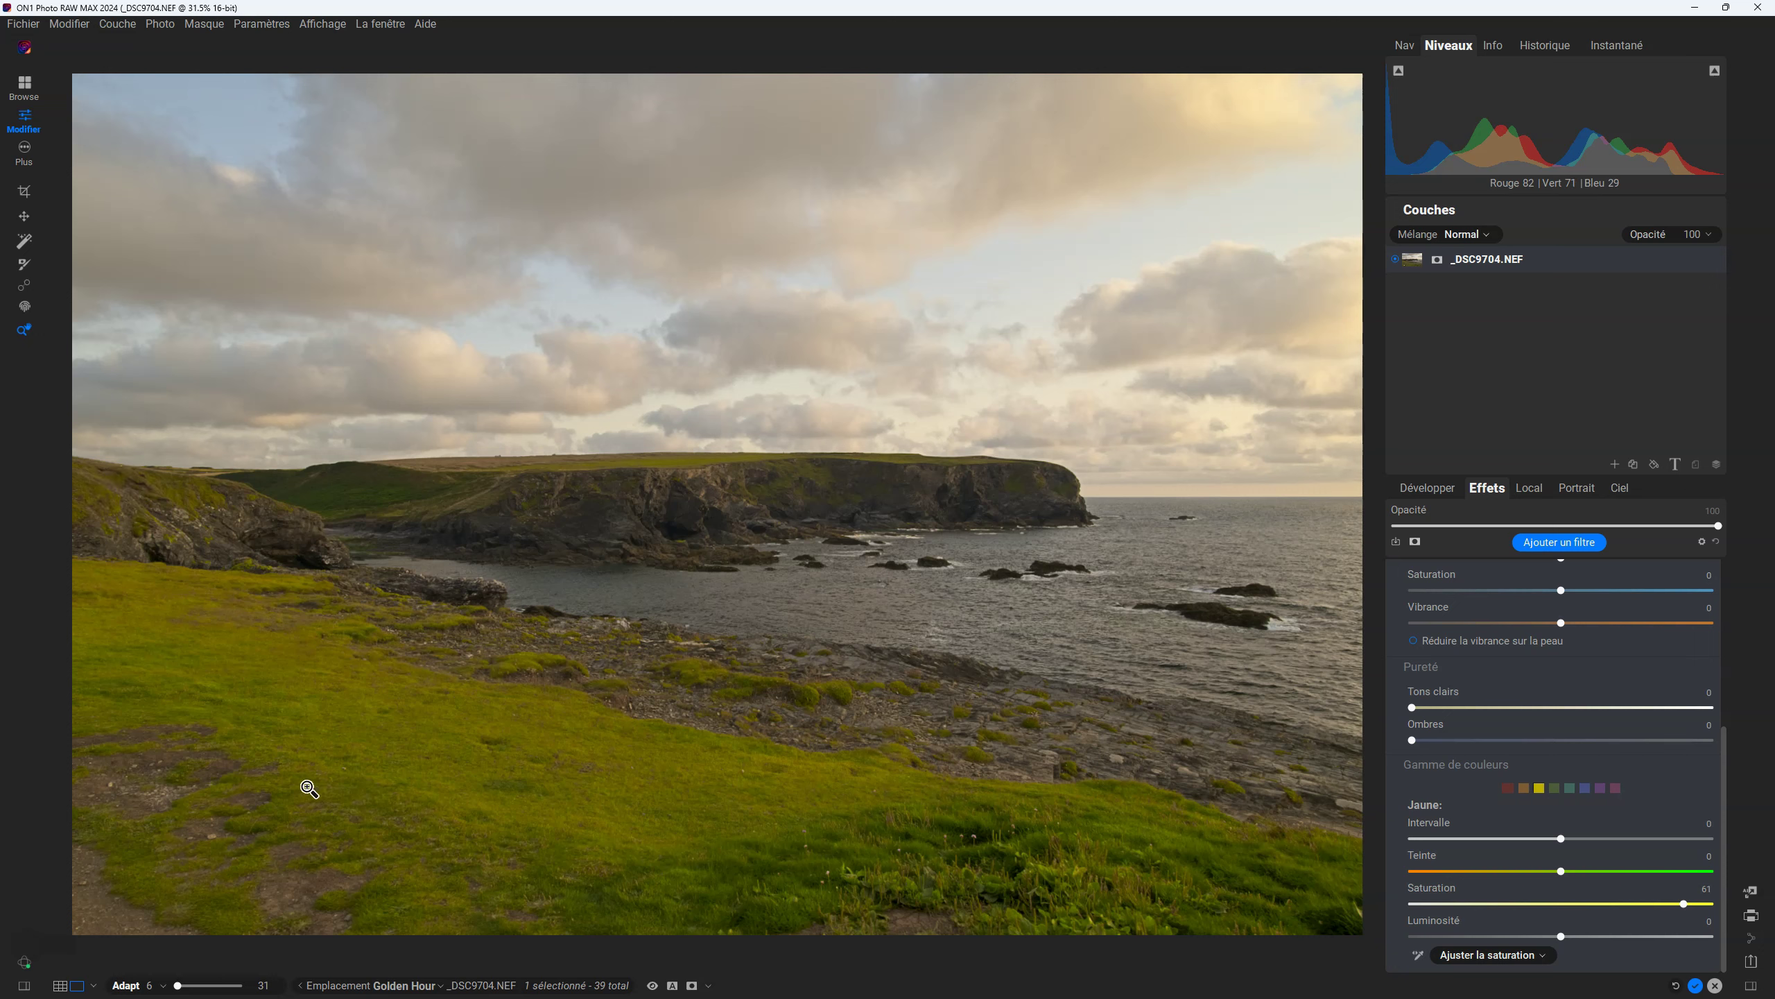
Restrict the Rehausseur de couleur filter to the foreground grass by painting and applying a mask with the Quick Mask AI brush
{"action": "left_click_drag", "start_coordinate": [398, 781], "coordinate": [418, 781]}
{"action": "left_click_drag", "start_coordinate": [217, 650], "coordinate": [1325, 670]}
{"action": "scroll", "coordinate": [1566, 769], "scroll_direction": "up", "scroll_amount": 5}
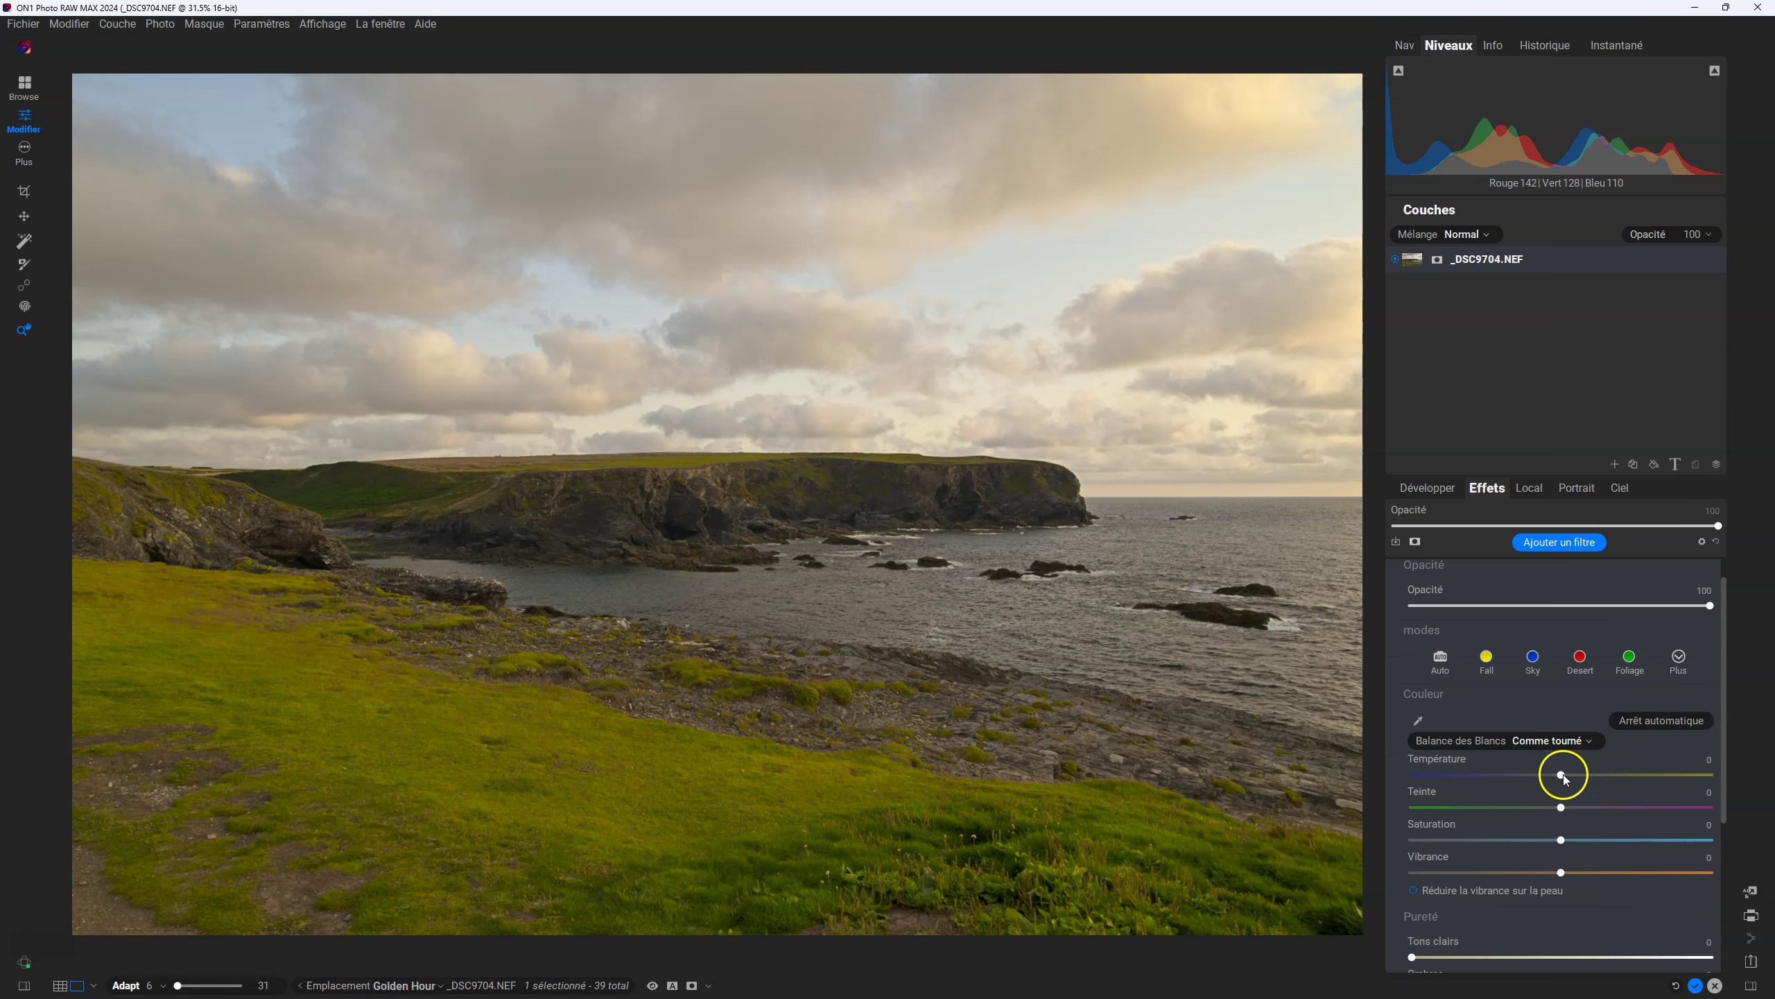
{"action": "left_click", "coordinate": [1413, 573]}
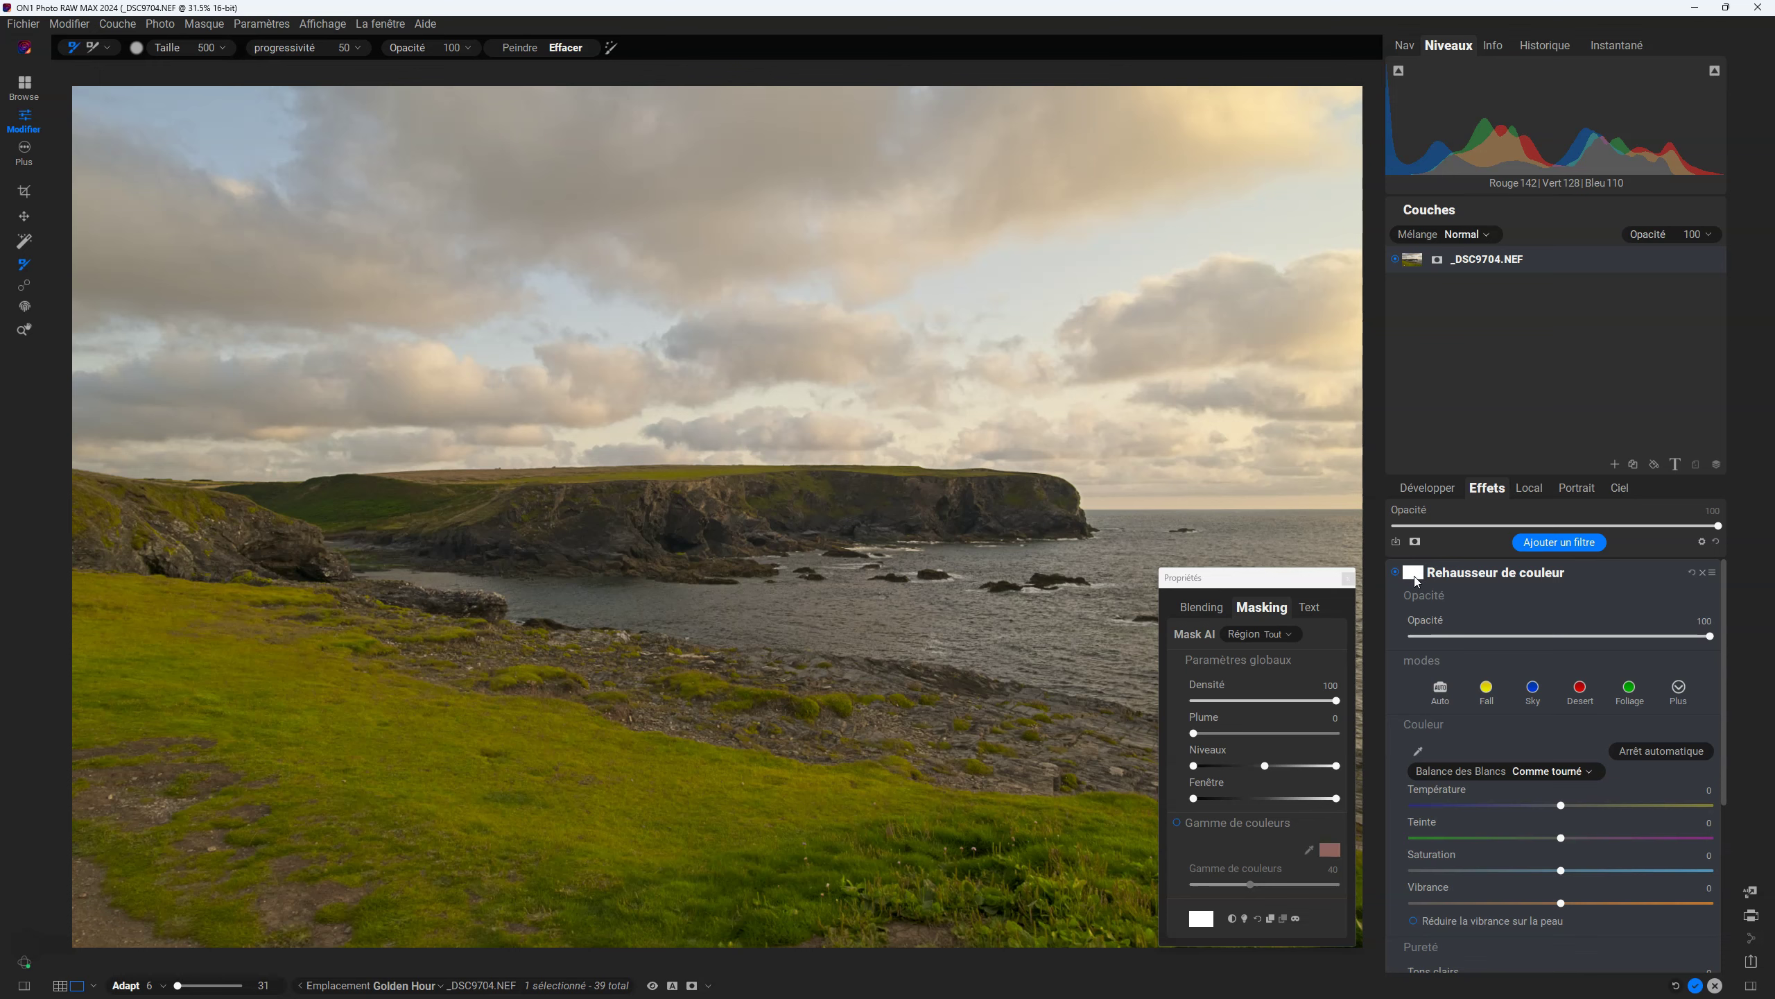
{"action": "left_click", "coordinate": [108, 48]}
{"action": "left_click", "coordinate": [70, 122]}
{"action": "left_click_drag", "start_coordinate": [350, 804], "coordinate": [963, 753]}
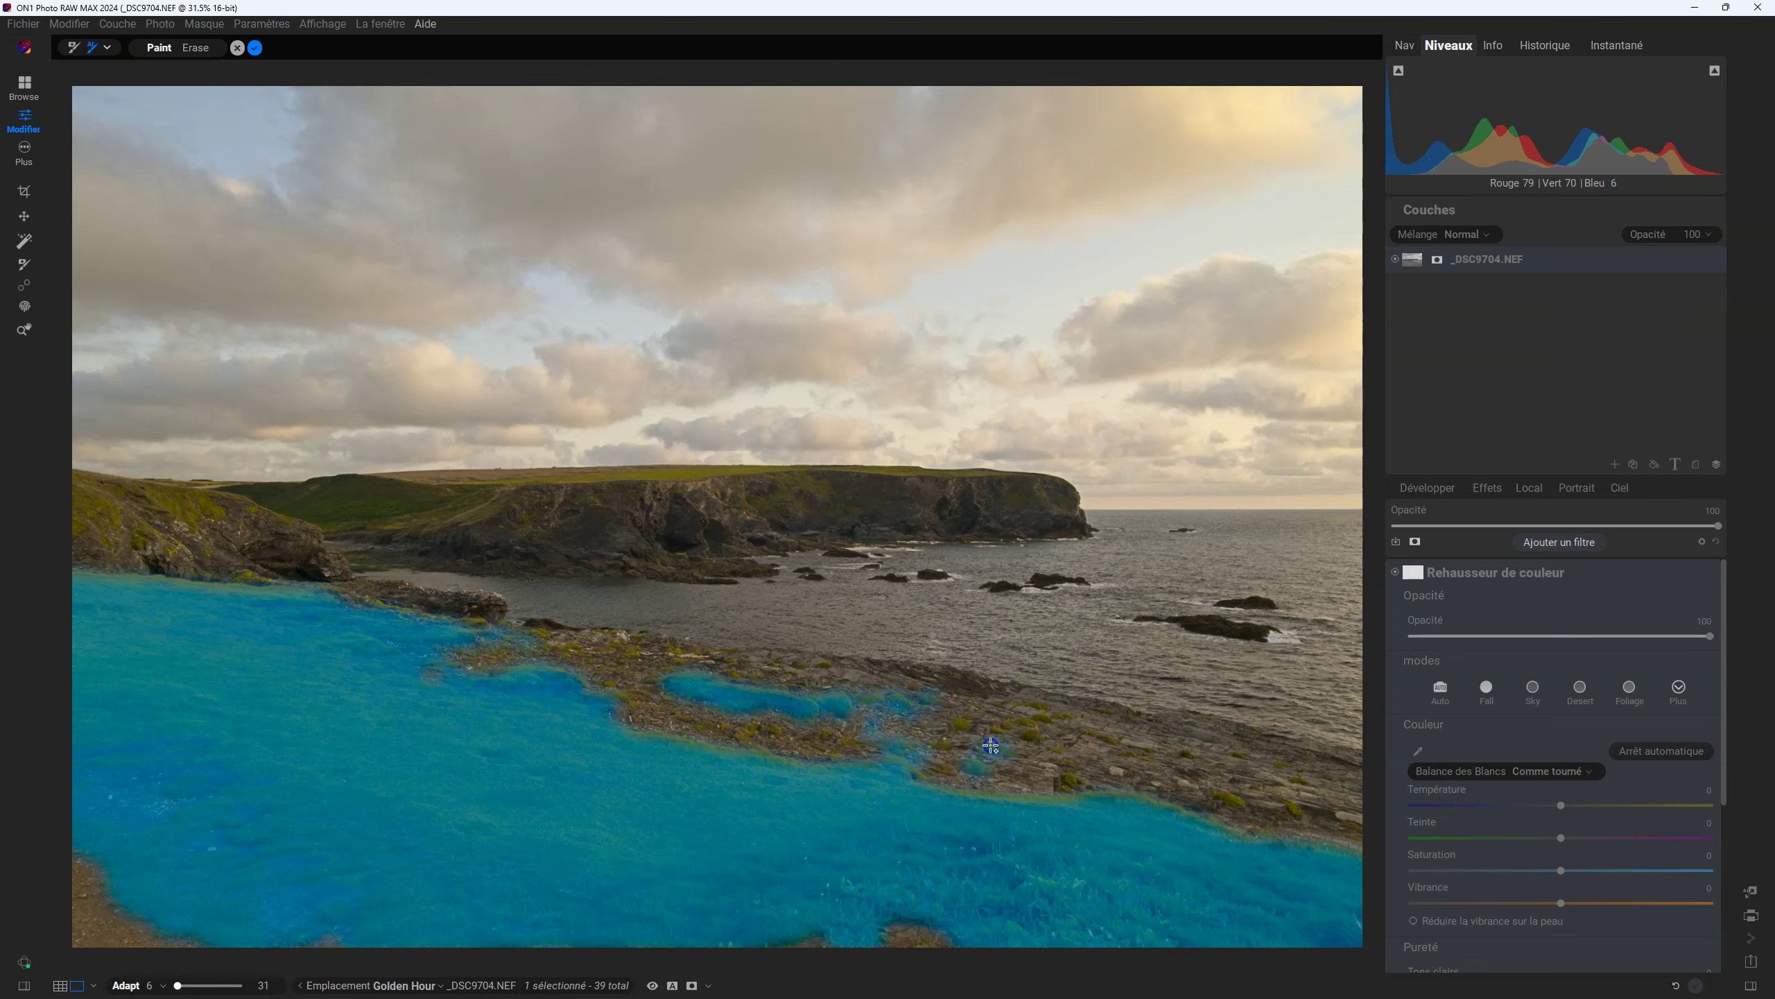
{"action": "left_click", "coordinate": [1261, 726]}
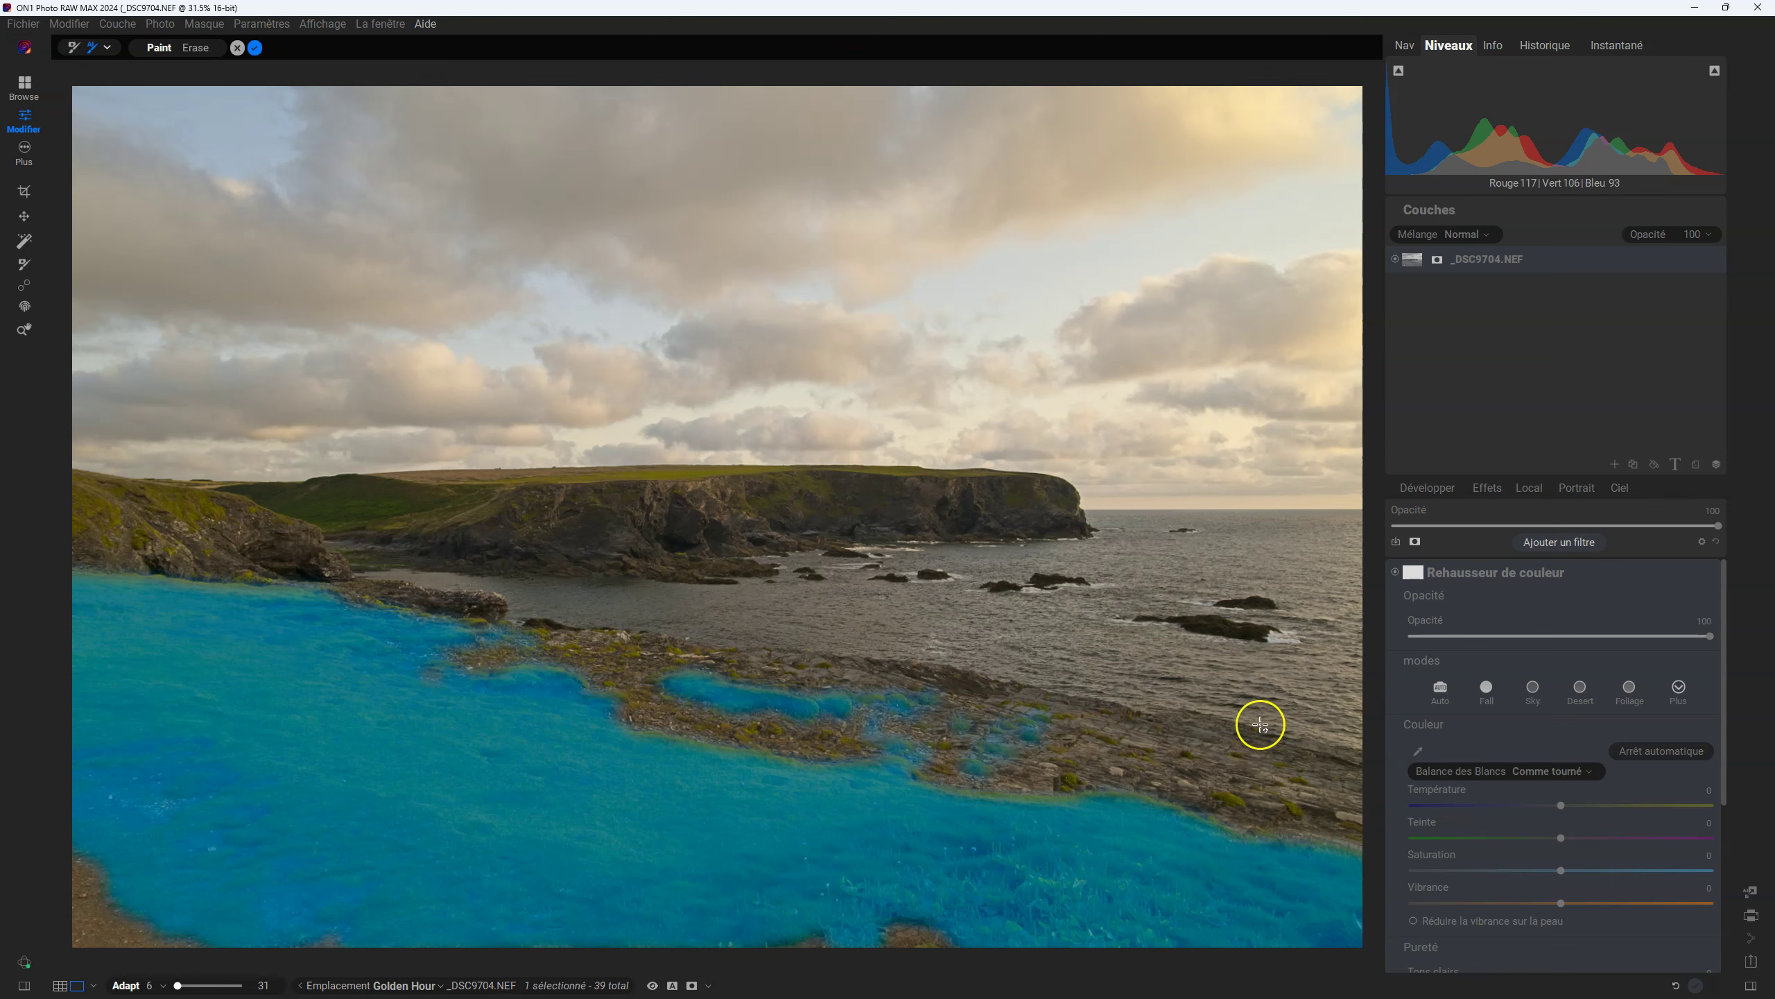
{"action": "left_click", "coordinate": [255, 48]}
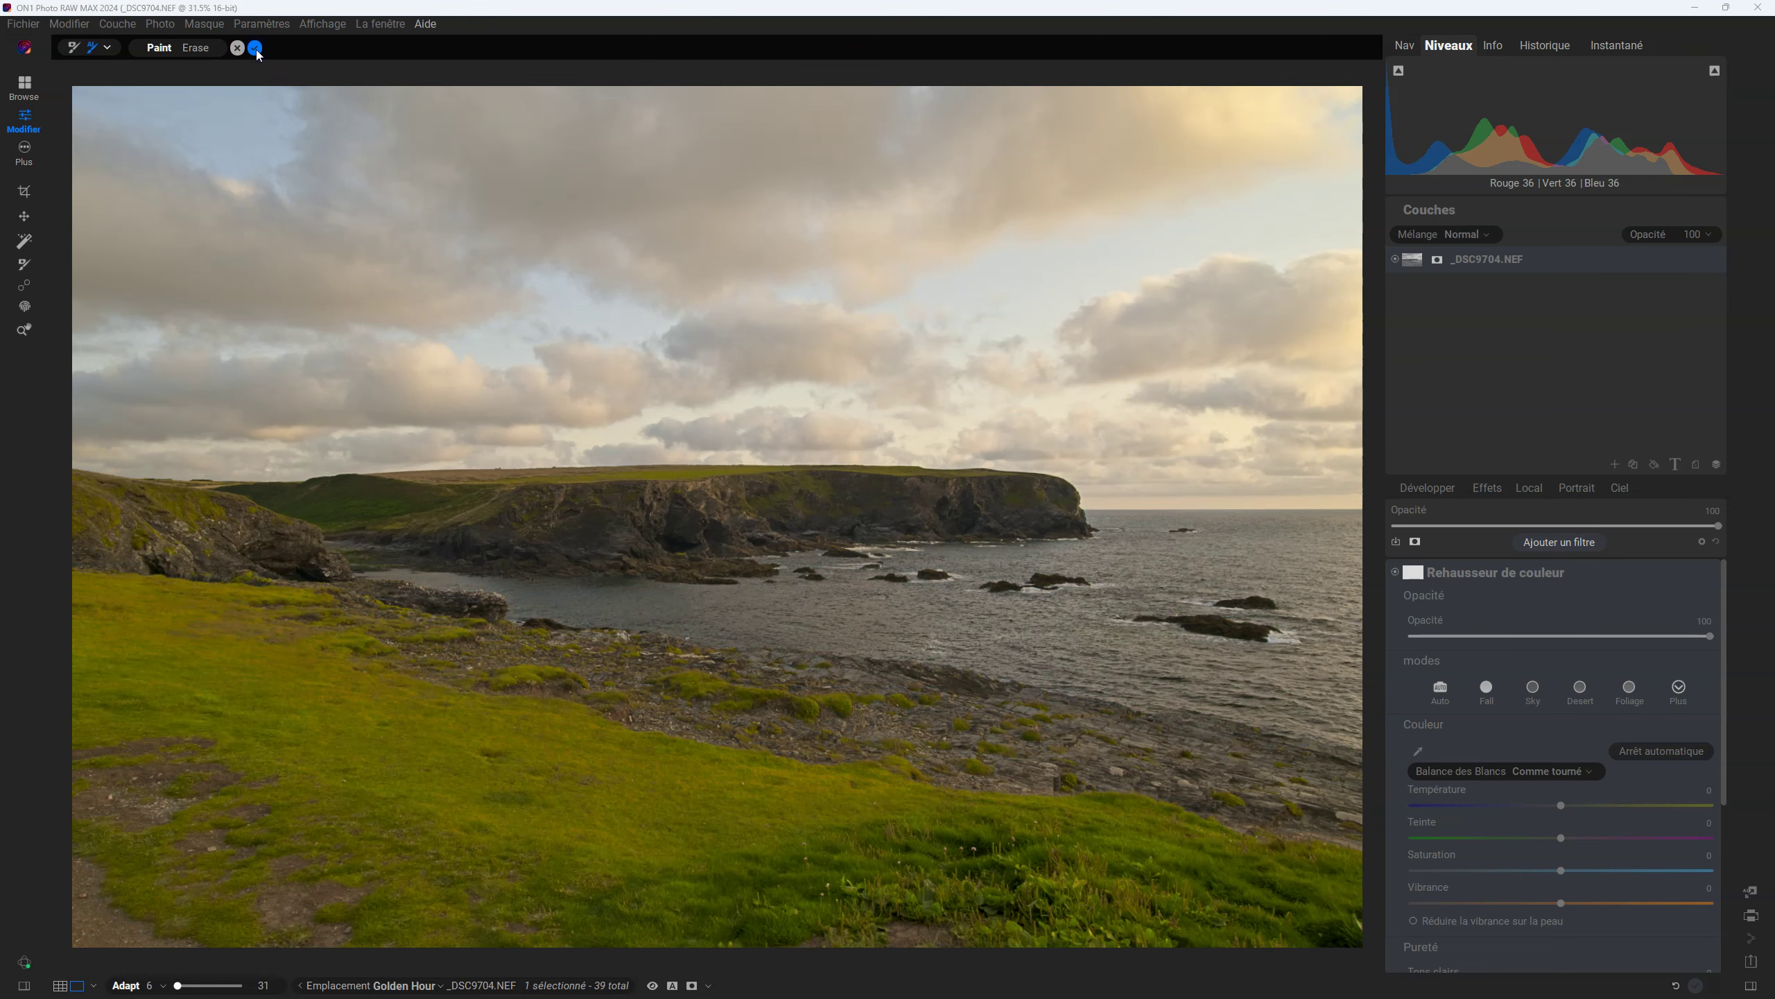
Set the yellow range's saturation to 59 and luminosity to -6 by adjusting them directly on the masked grass
{"action": "scroll", "coordinate": [1507, 937], "scroll_direction": "down", "scroll_amount": 5}
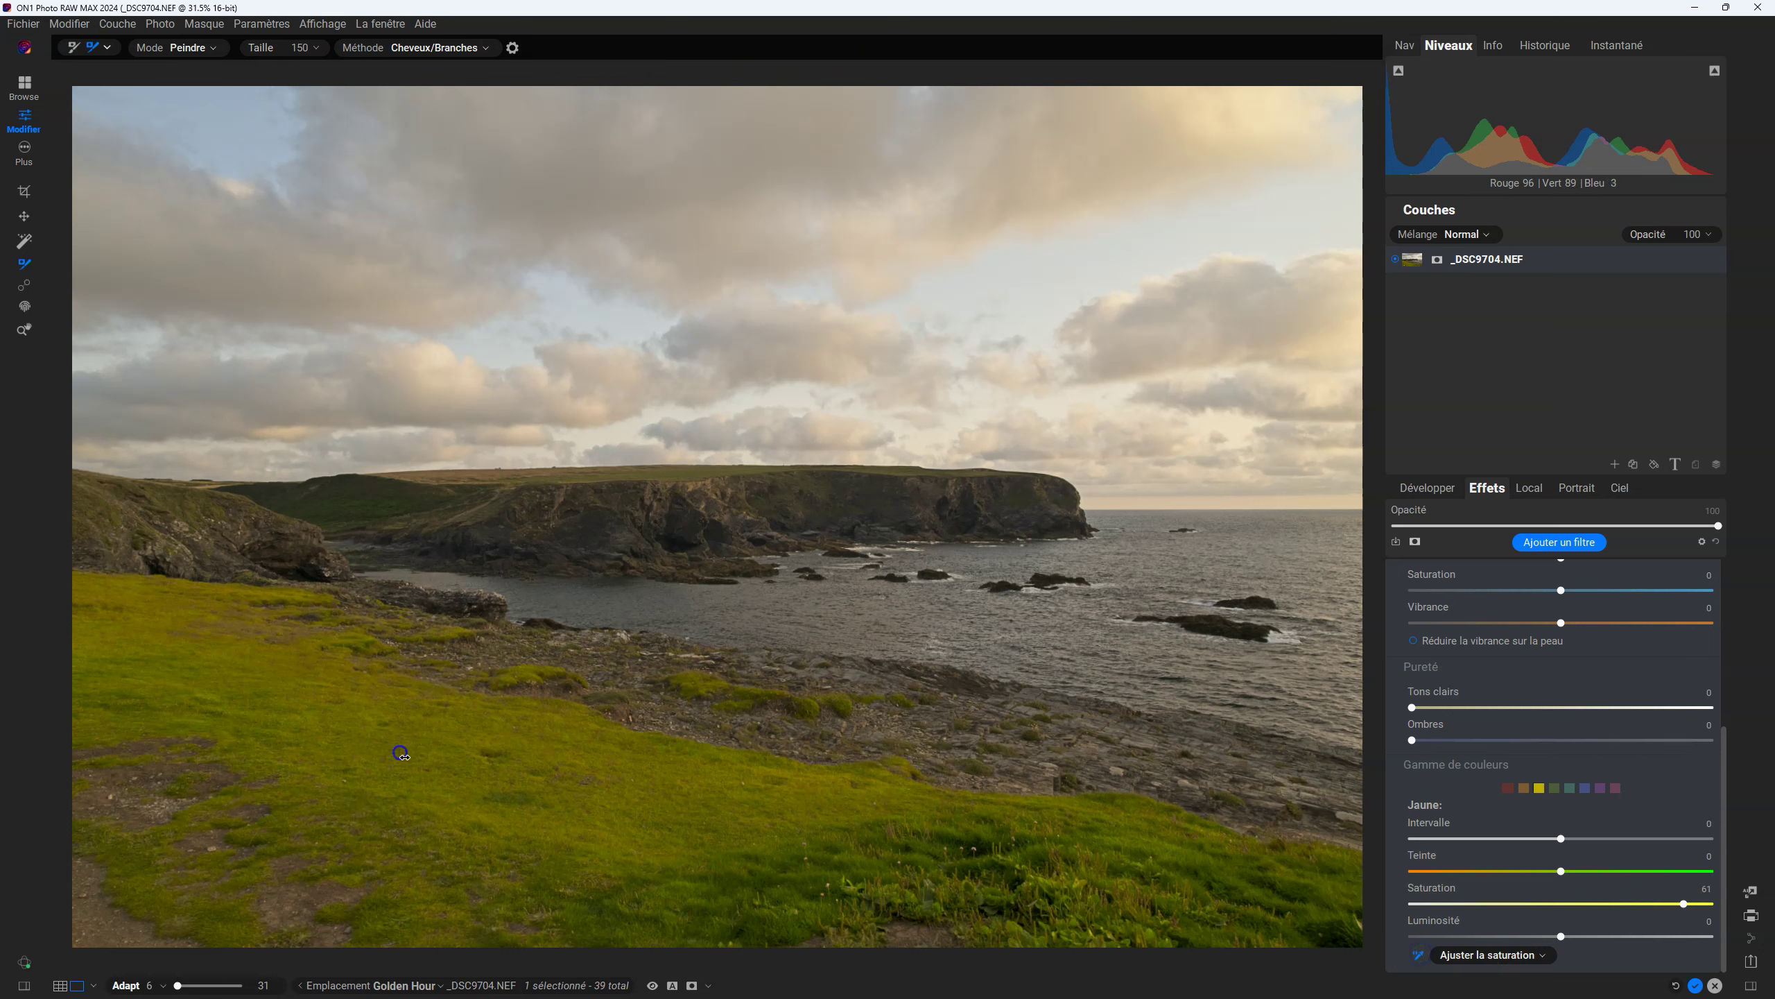
{"action": "left_click_drag", "start_coordinate": [269, 733], "coordinate": [406, 778]}
{"action": "left_click", "coordinate": [1489, 954]}
{"action": "left_click", "coordinate": [1483, 930]}
Switch the on-image adjustment to hue and shift the grass's yellow range toward orange
{"action": "left_click", "coordinate": [1515, 964]}
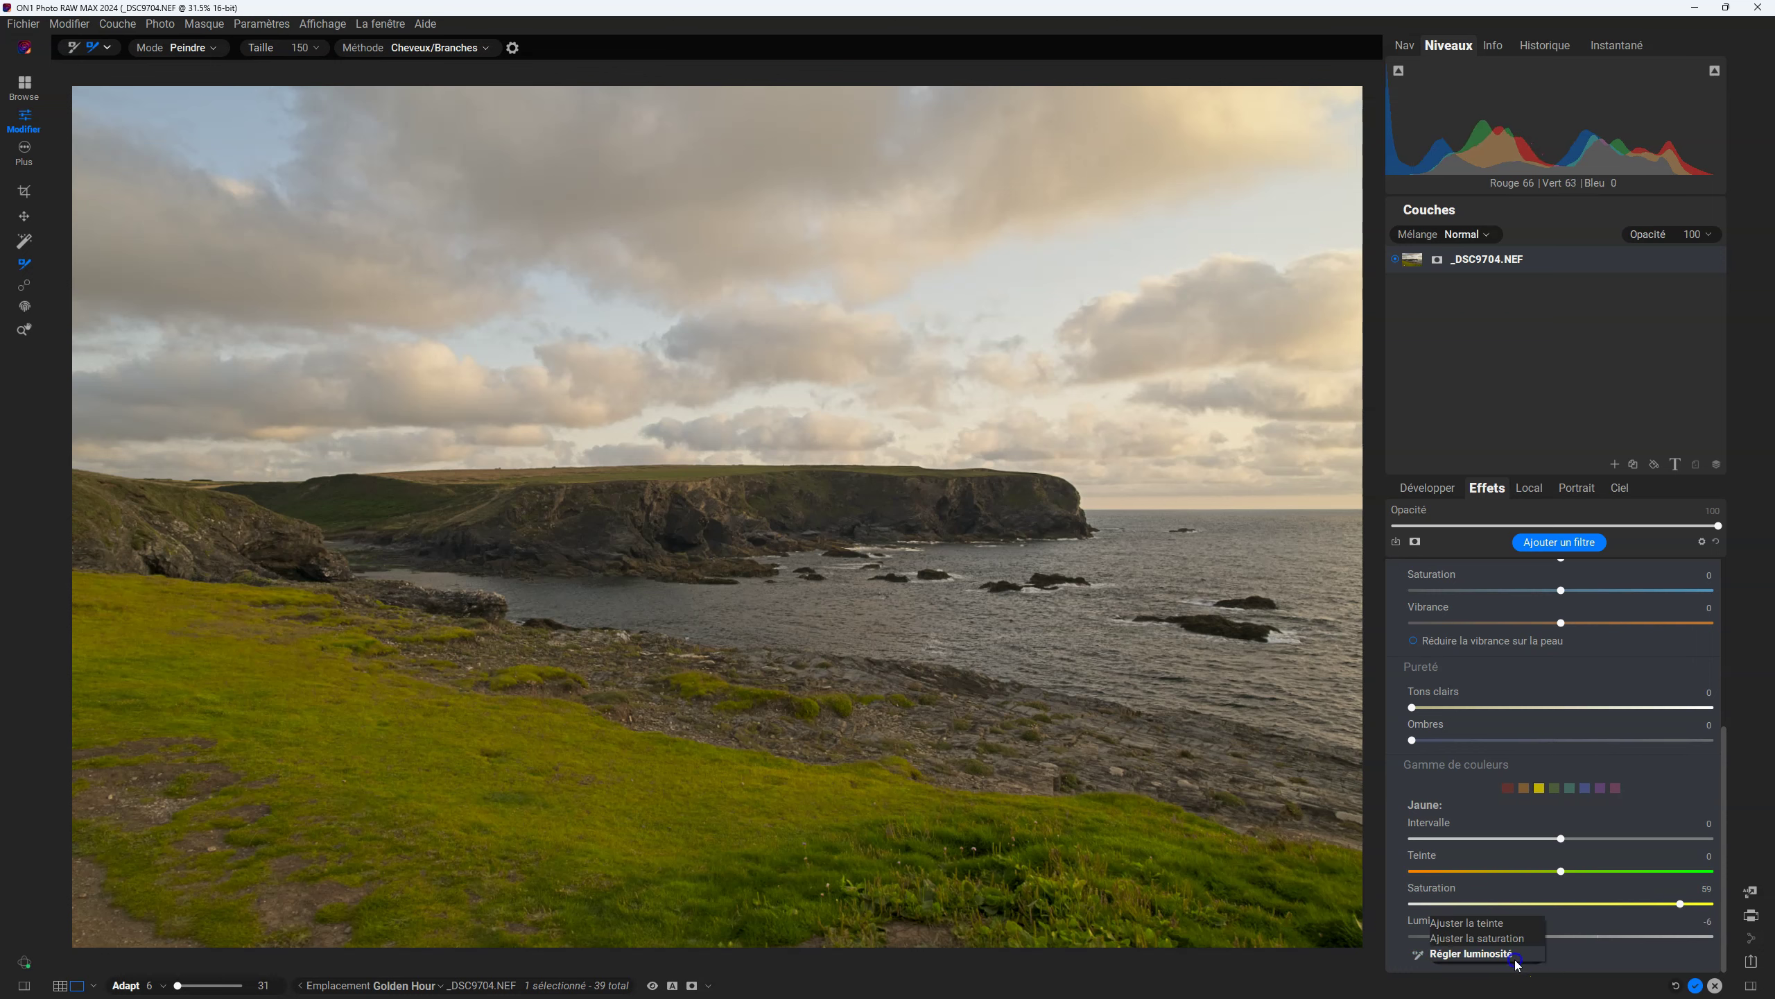
{"action": "left_click", "coordinate": [1505, 926]}
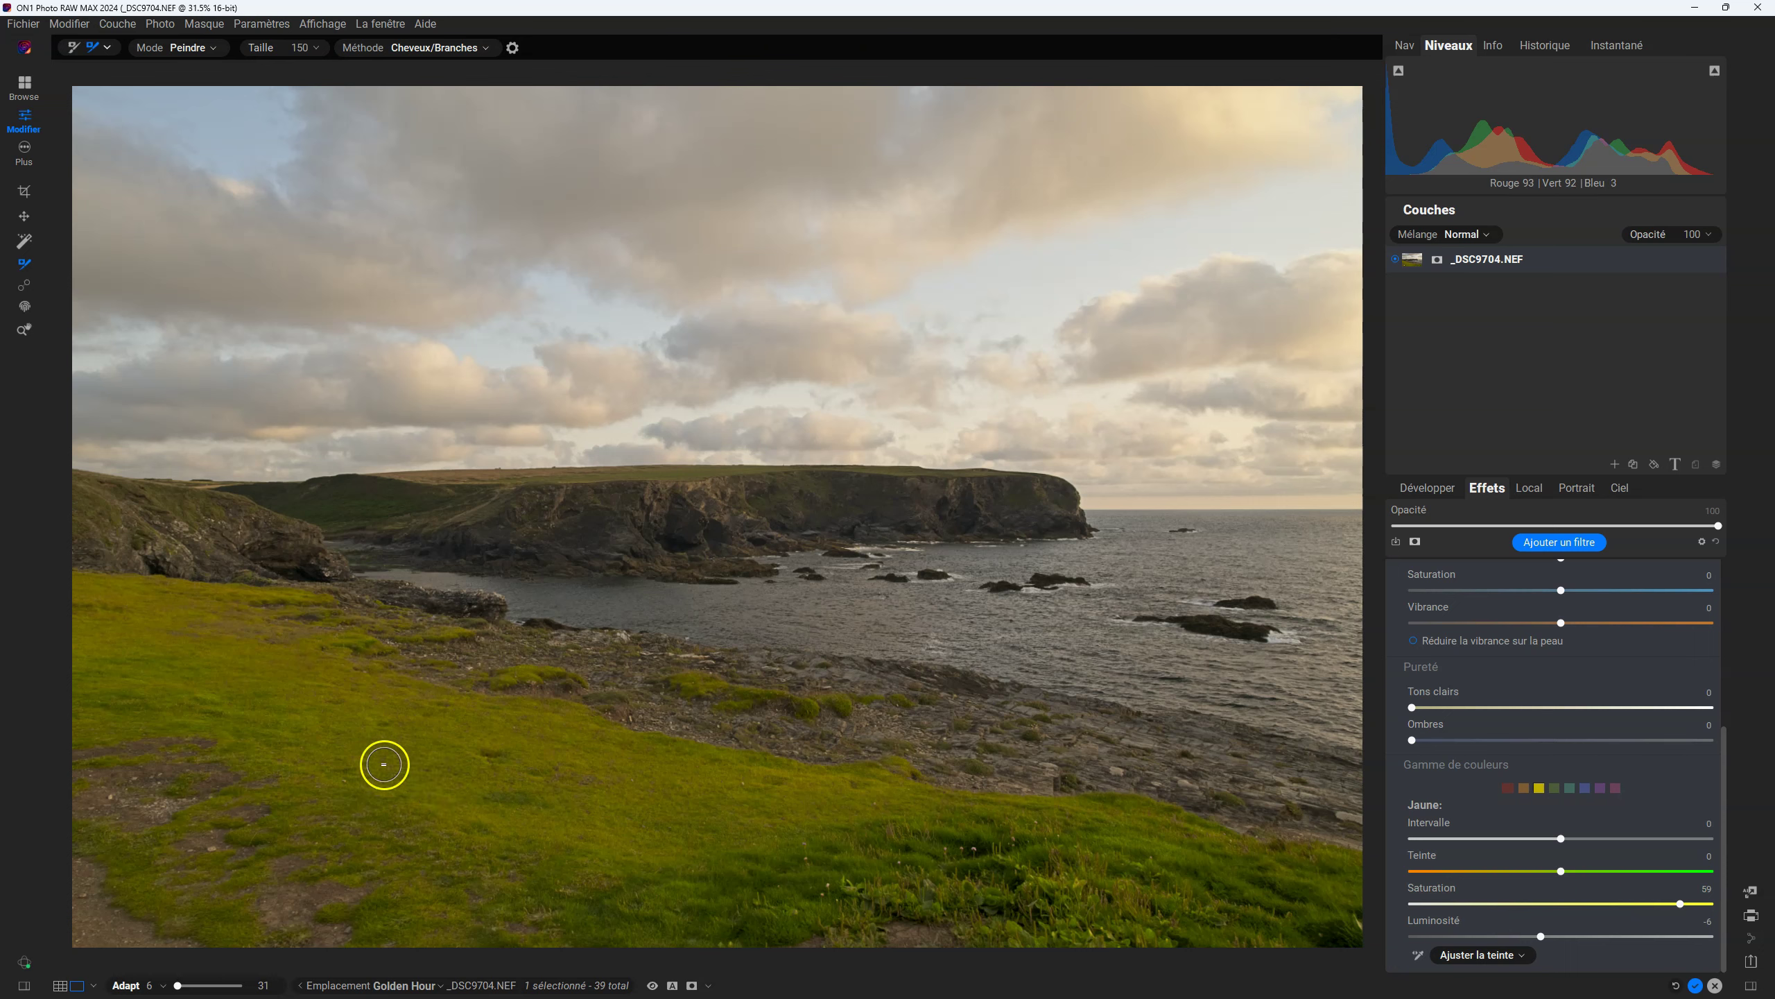
{"action": "left_click", "coordinate": [1413, 952]}
{"action": "left_click_drag", "start_coordinate": [406, 763], "coordinate": [567, 778]}
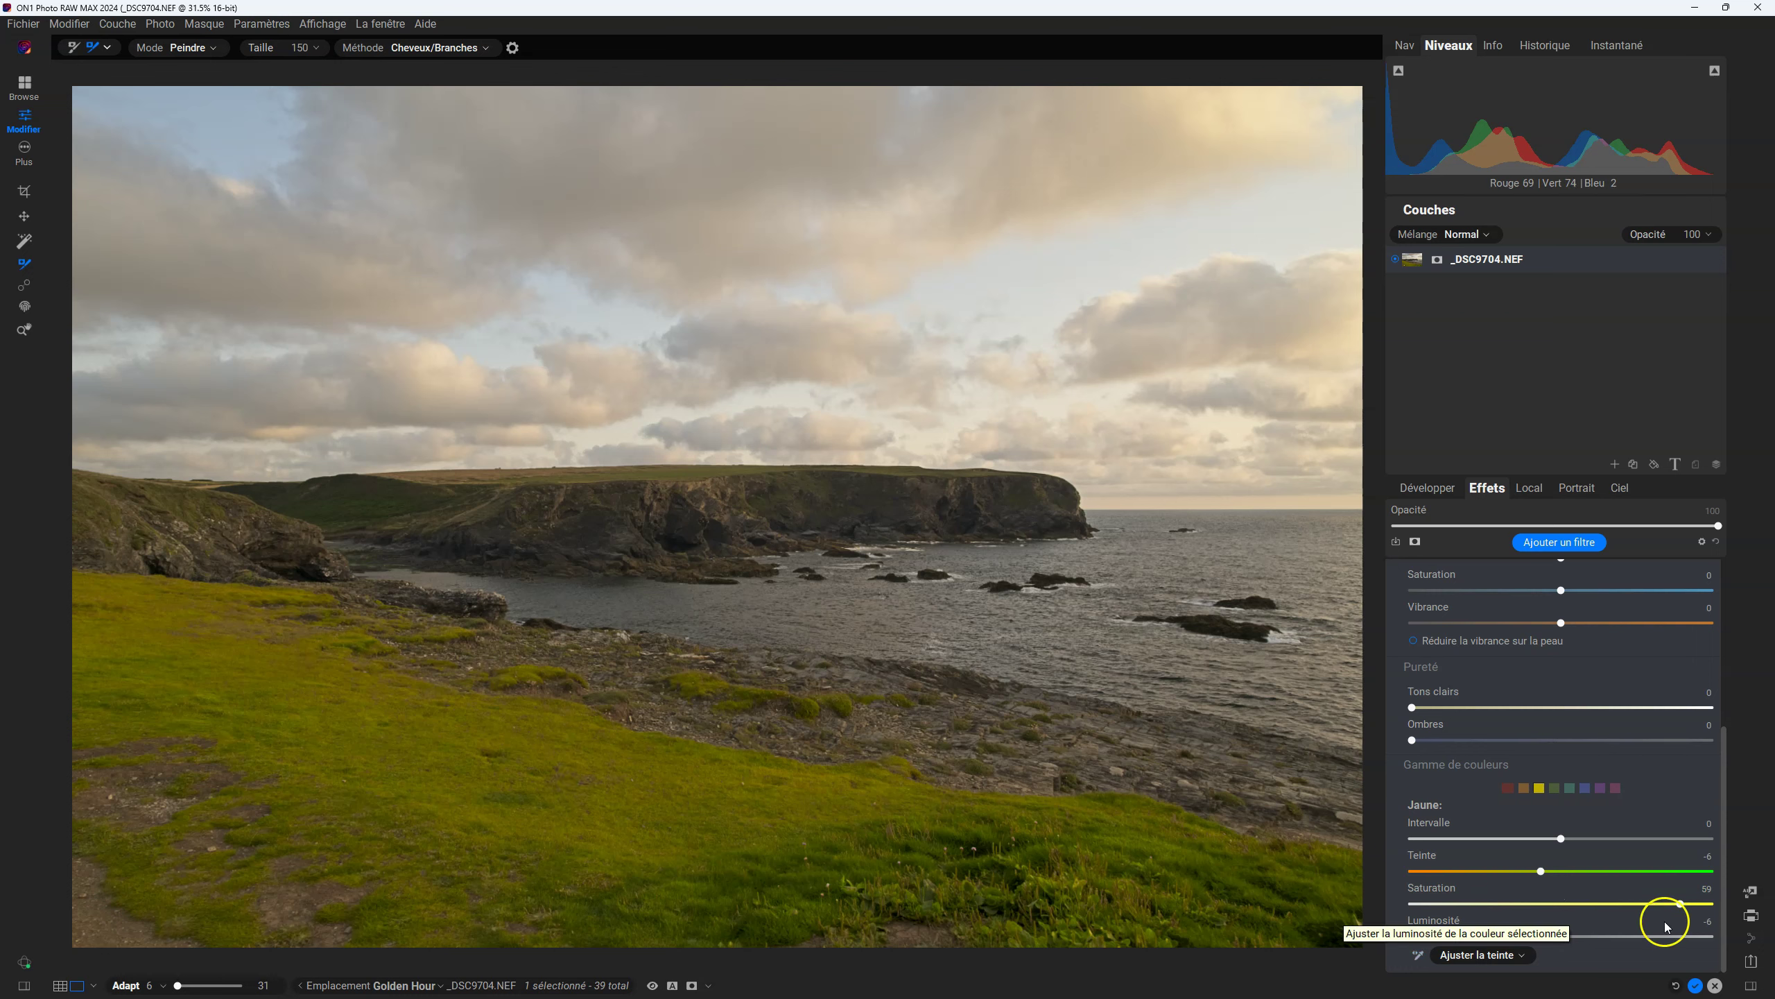
{"action": "mouse_move", "coordinate": [1541, 870]}
{"action": "left_mouse_down"}
{"action": "mouse_move", "coordinate": [1444, 871]}
{"action": "mouse_move", "coordinate": [1507, 871]}
{"action": "left_mouse_up"}
Rename the Rehausseur de couleur filter as Sol
{"action": "left_click", "coordinate": [1529, 574]}
{"action": "type", "text": "Sol"}
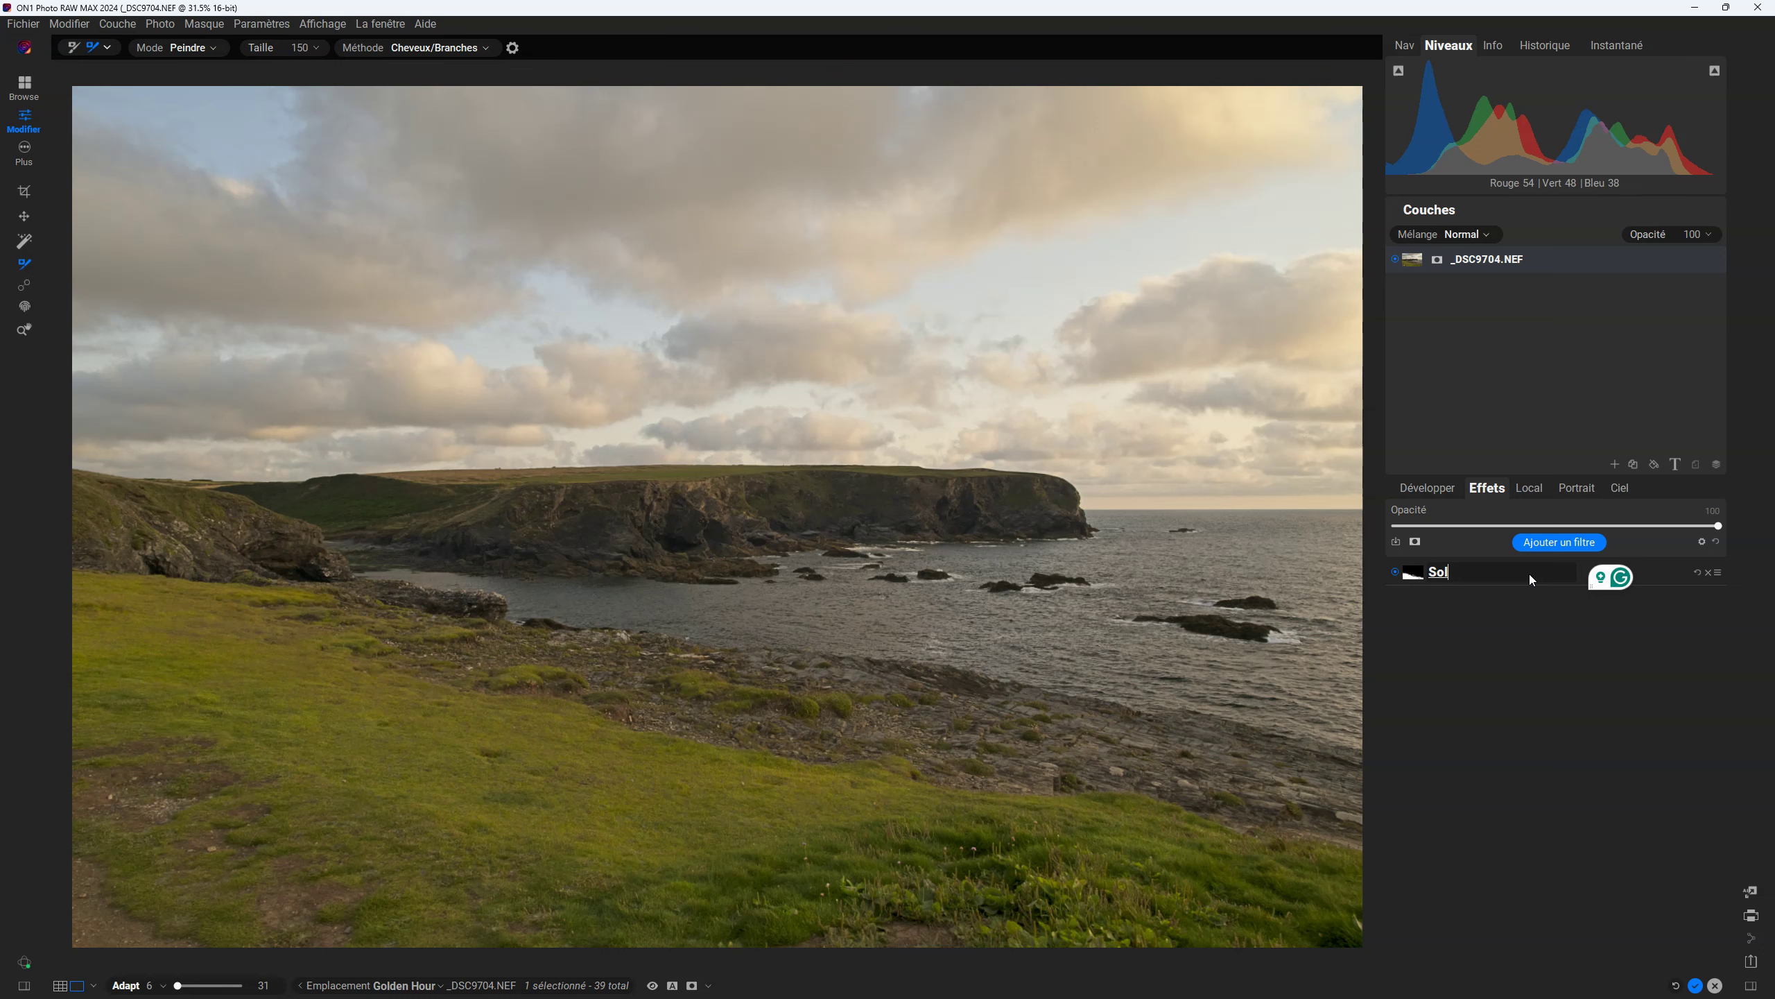
{"action": "key", "text": "Return"}
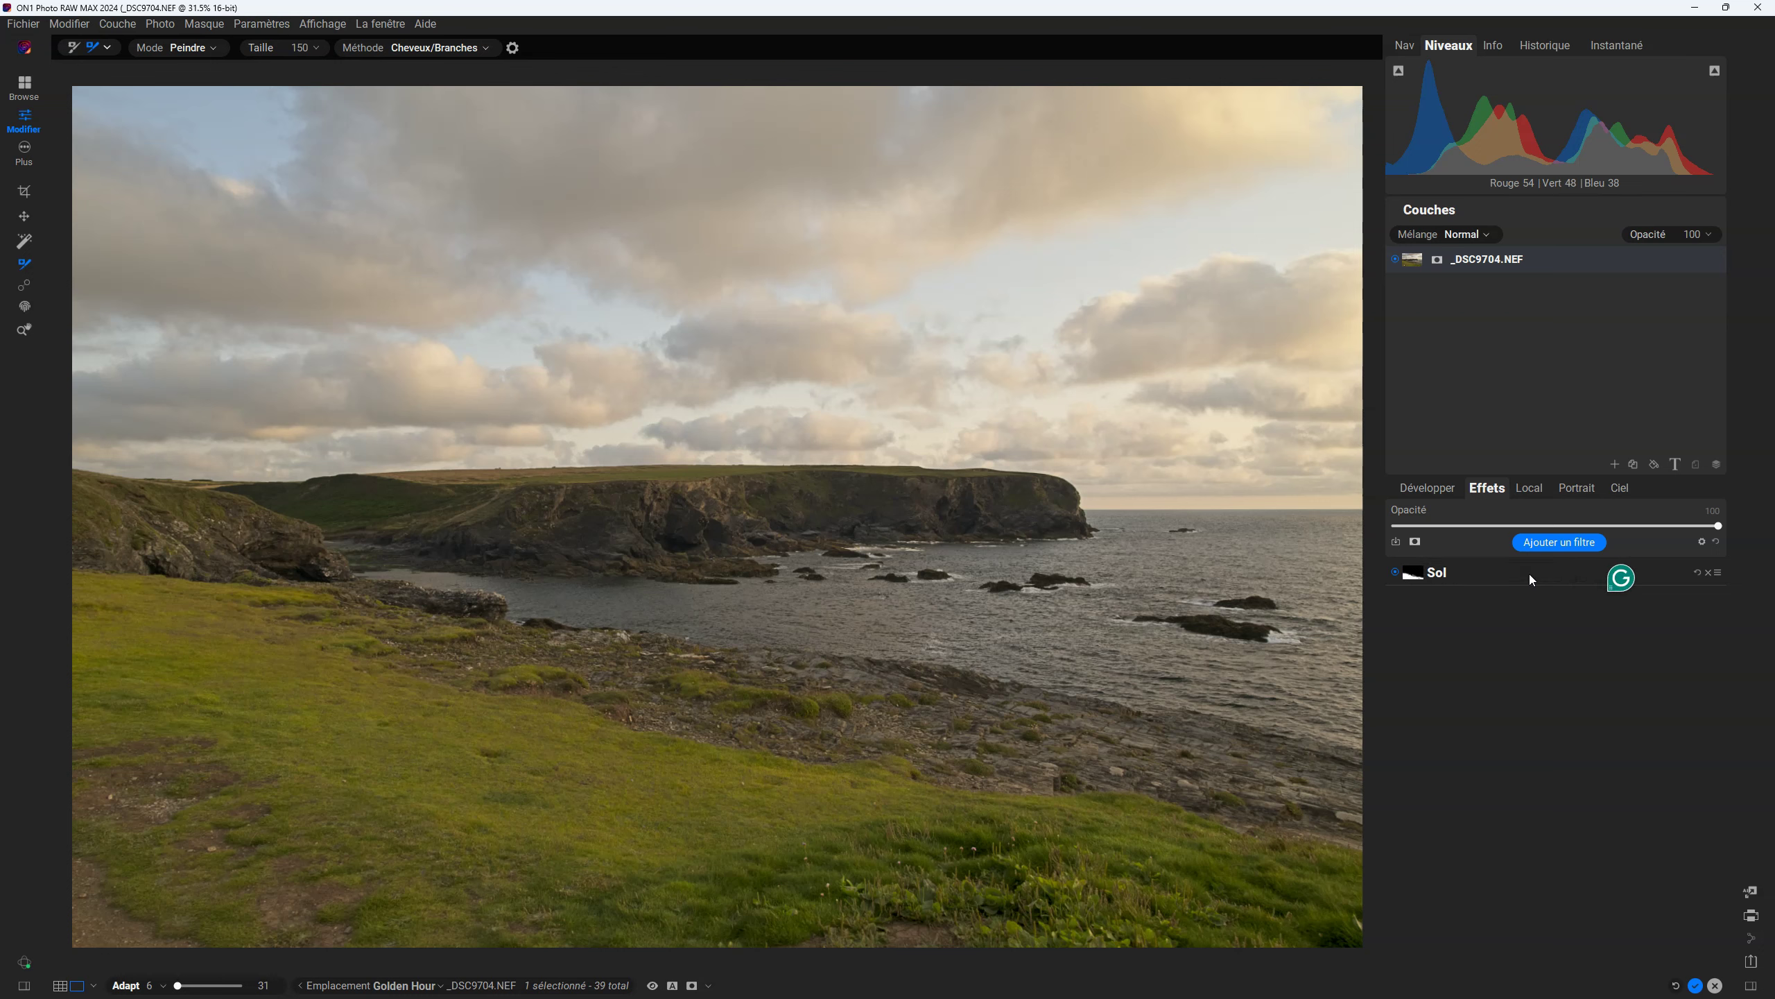
Add a Vignette filter and place its centre on the foreground grass near the rocky edge
{"action": "left_click", "coordinate": [1544, 727]}
{"action": "mouse_move", "coordinate": [1608, 575]}
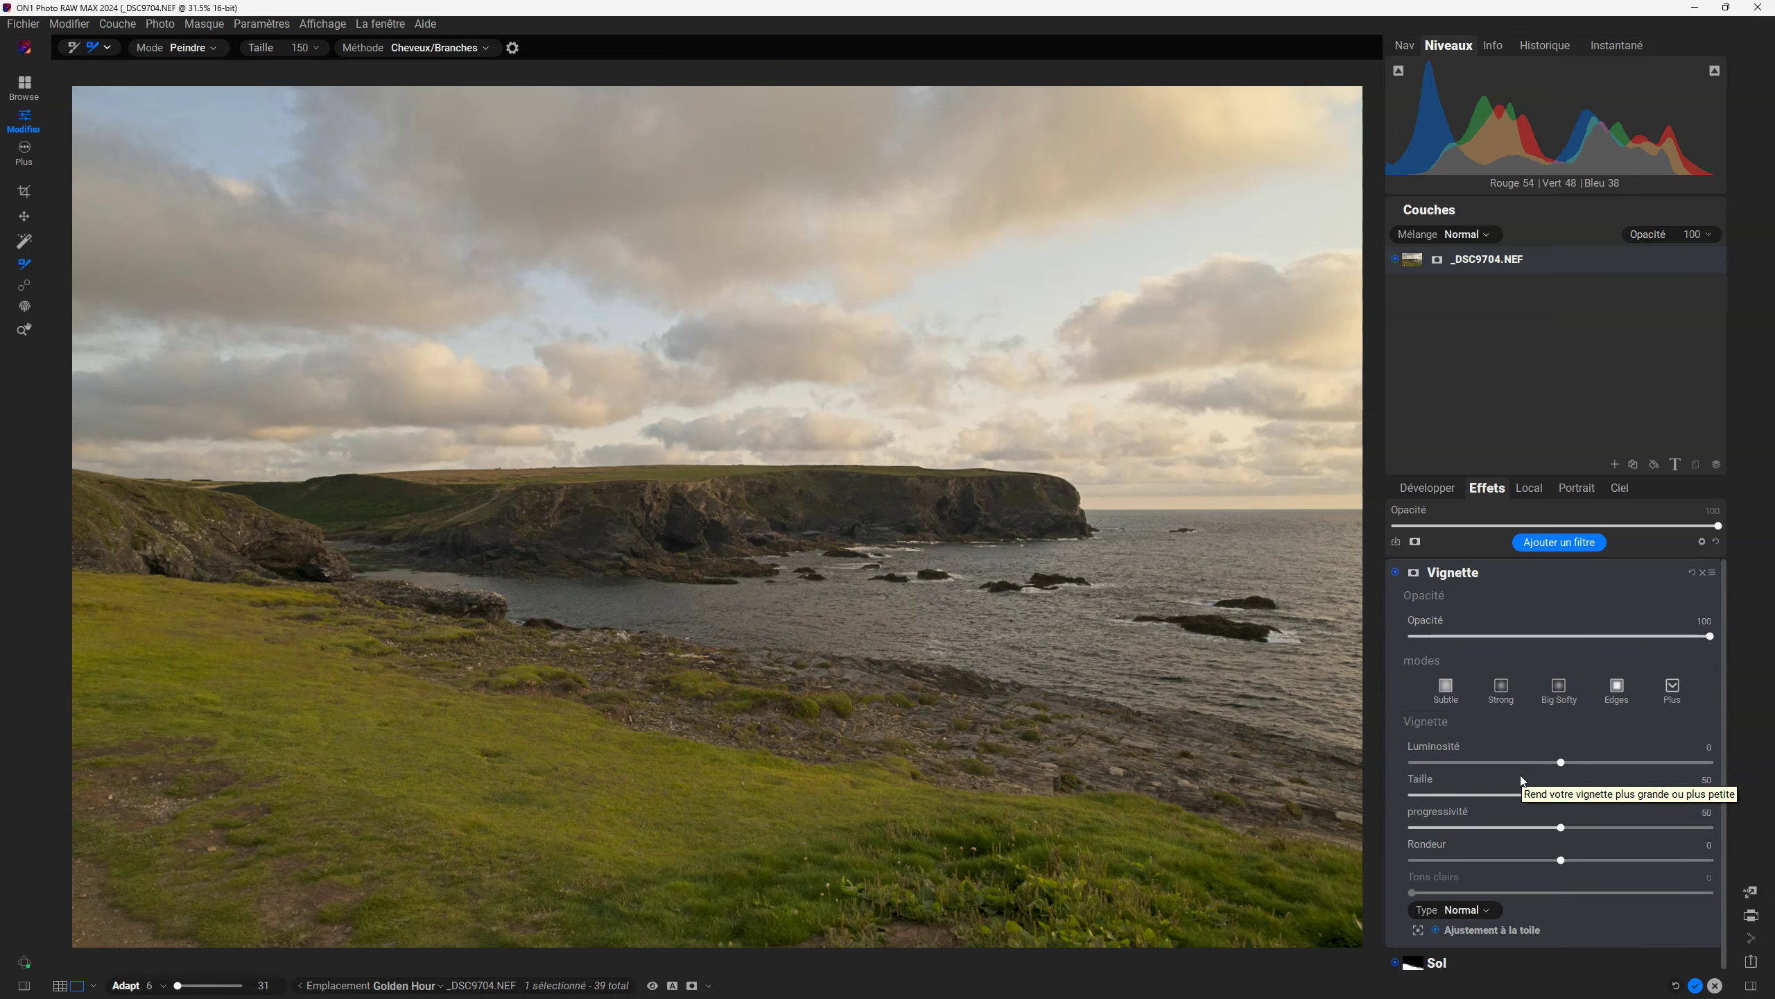
{"action": "left_click", "coordinate": [1418, 930]}
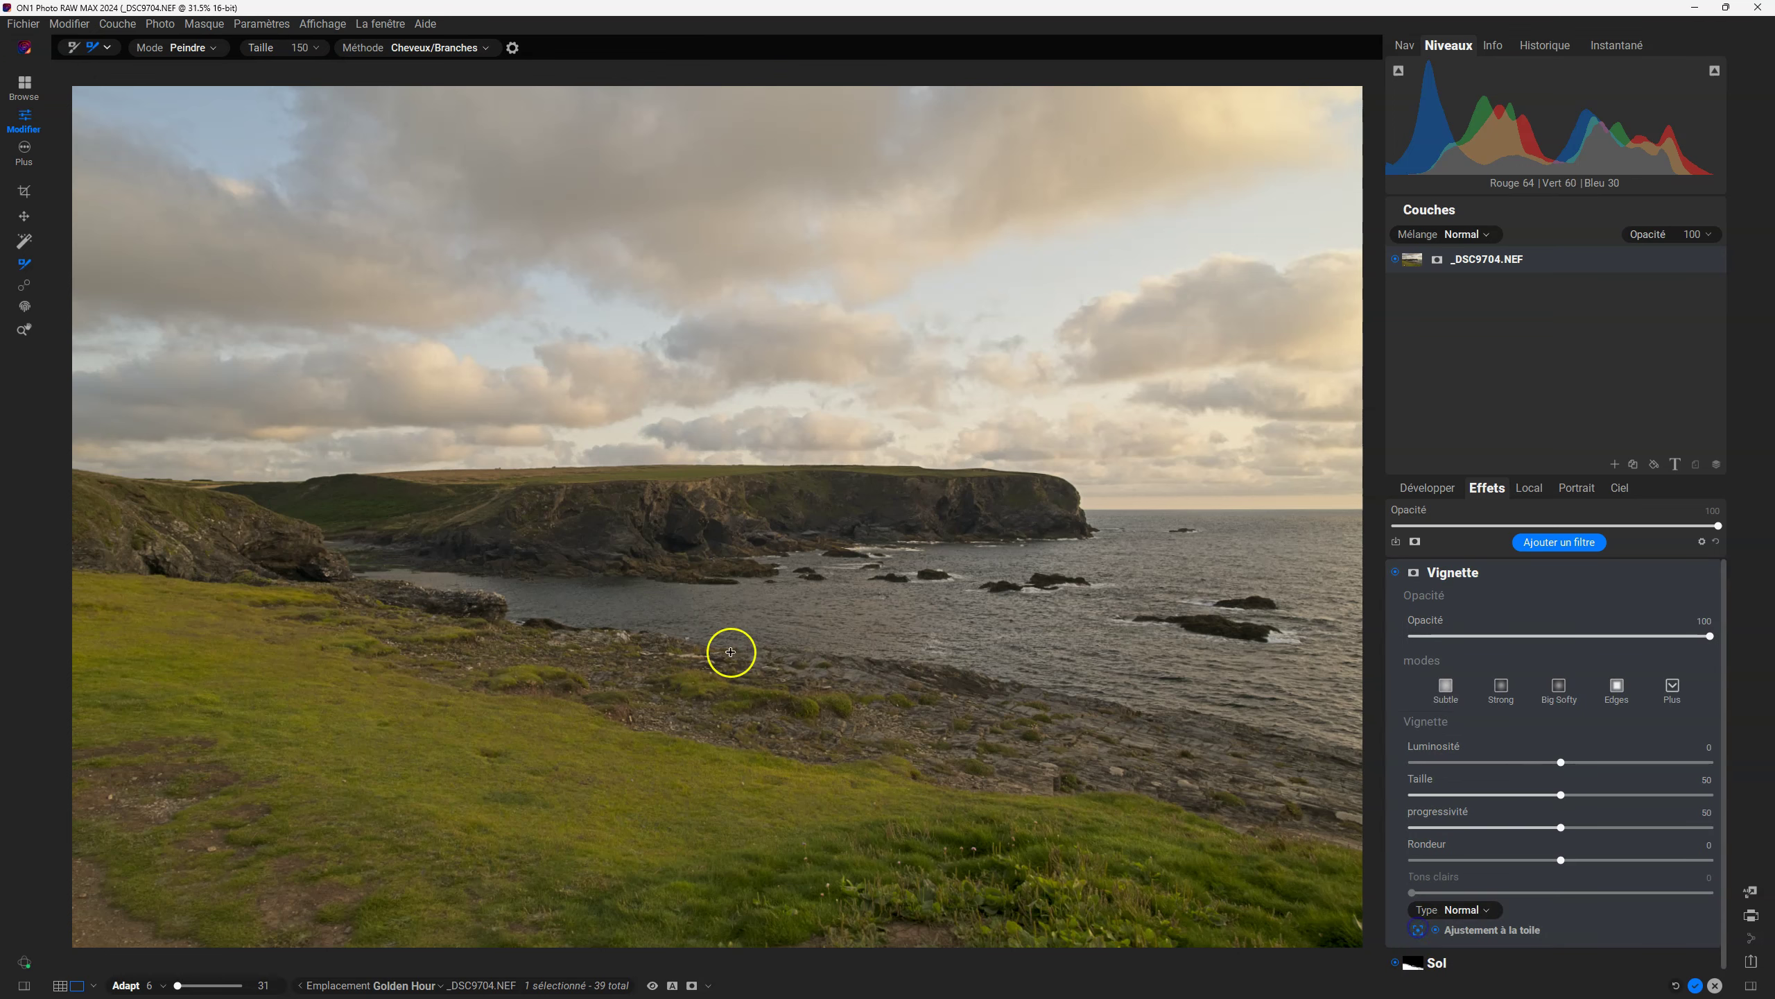
{"action": "left_click", "coordinate": [550, 727]}
{"action": "scroll", "coordinate": [1533, 840], "scroll_direction": "down", "scroll_amount": 1}
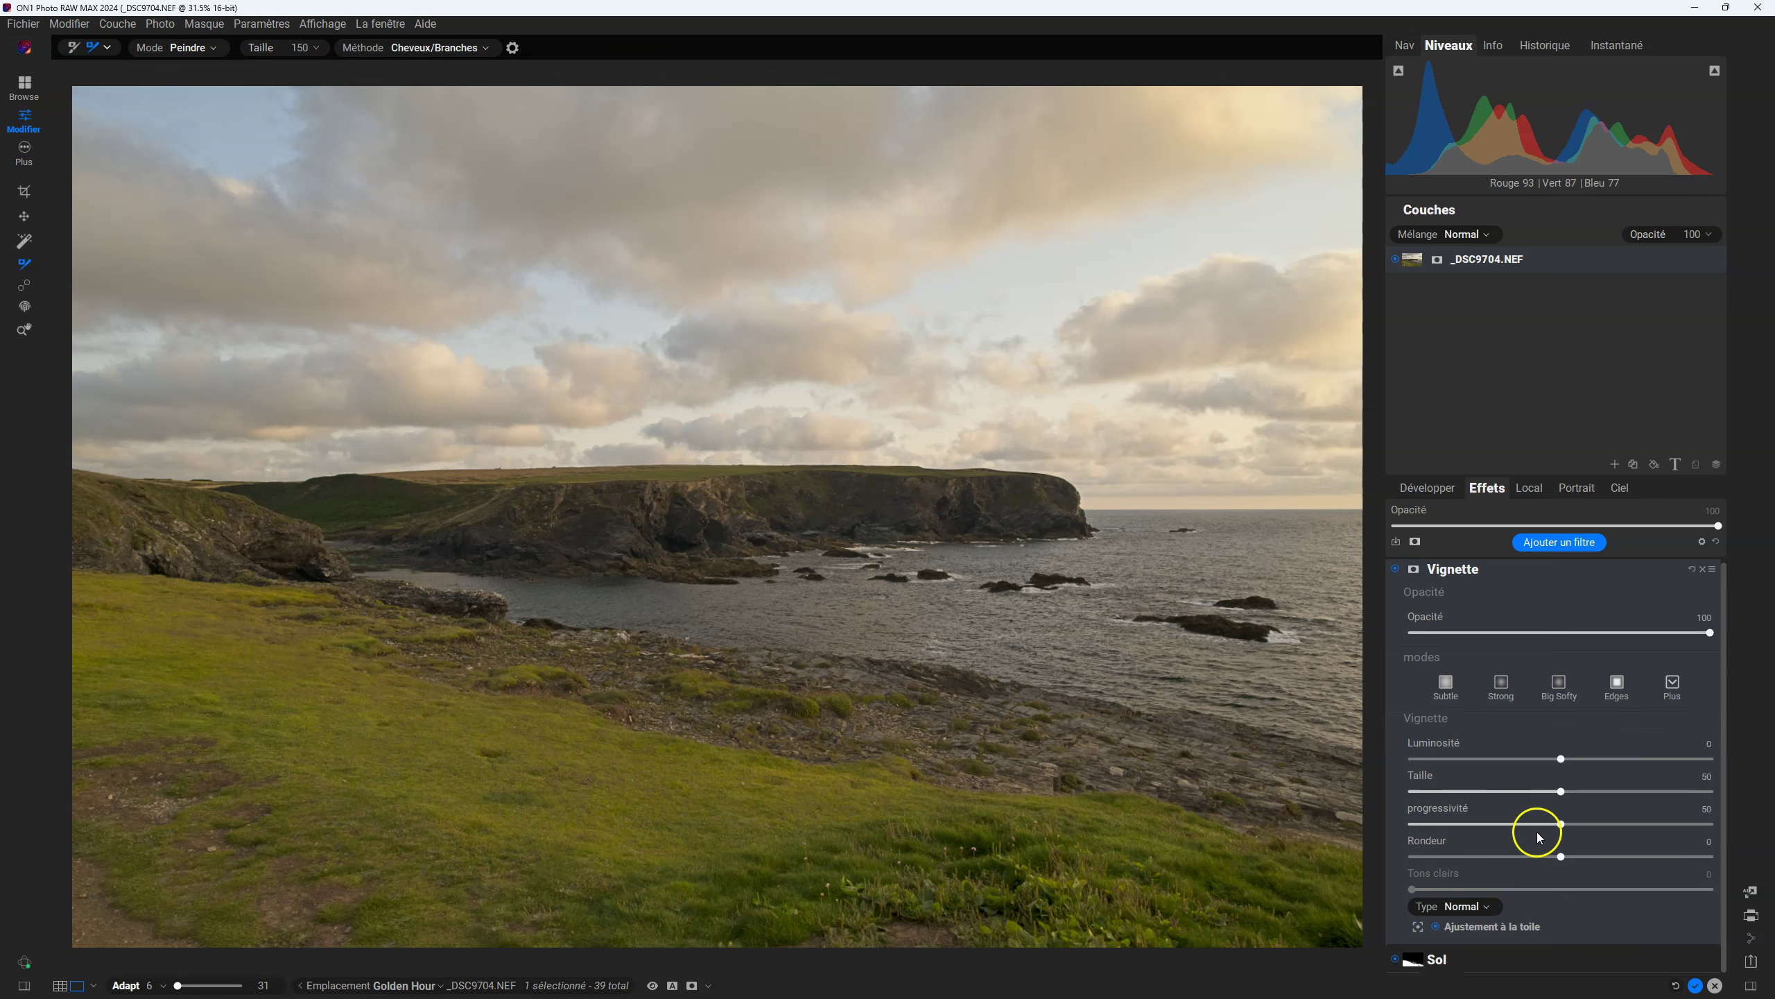
Set the vignette's luminosity to -51, size to 17 and progressivité to 100, with the type Subtil
{"action": "left_click_drag", "start_coordinate": [1563, 759], "coordinate": [1462, 792]}
{"action": "left_click_drag", "start_coordinate": [1561, 824], "coordinate": [1712, 806]}
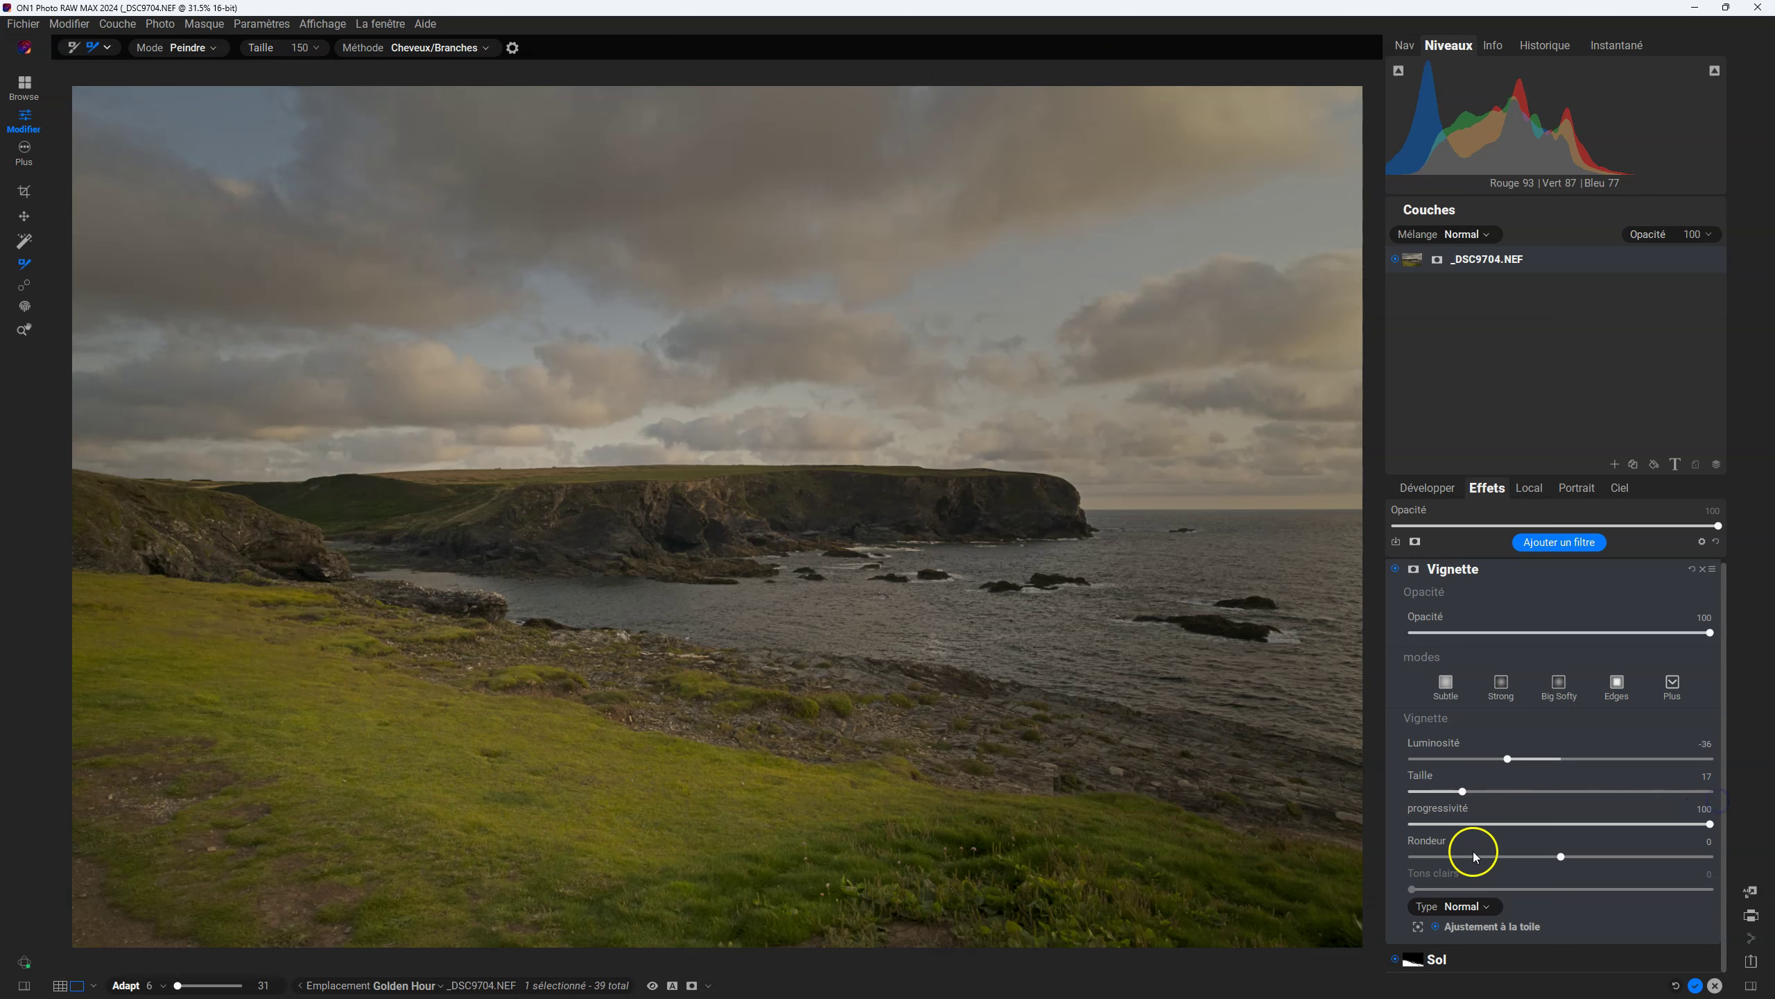
{"action": "left_click", "coordinate": [1478, 906]}
{"action": "left_click", "coordinate": [1467, 922]}
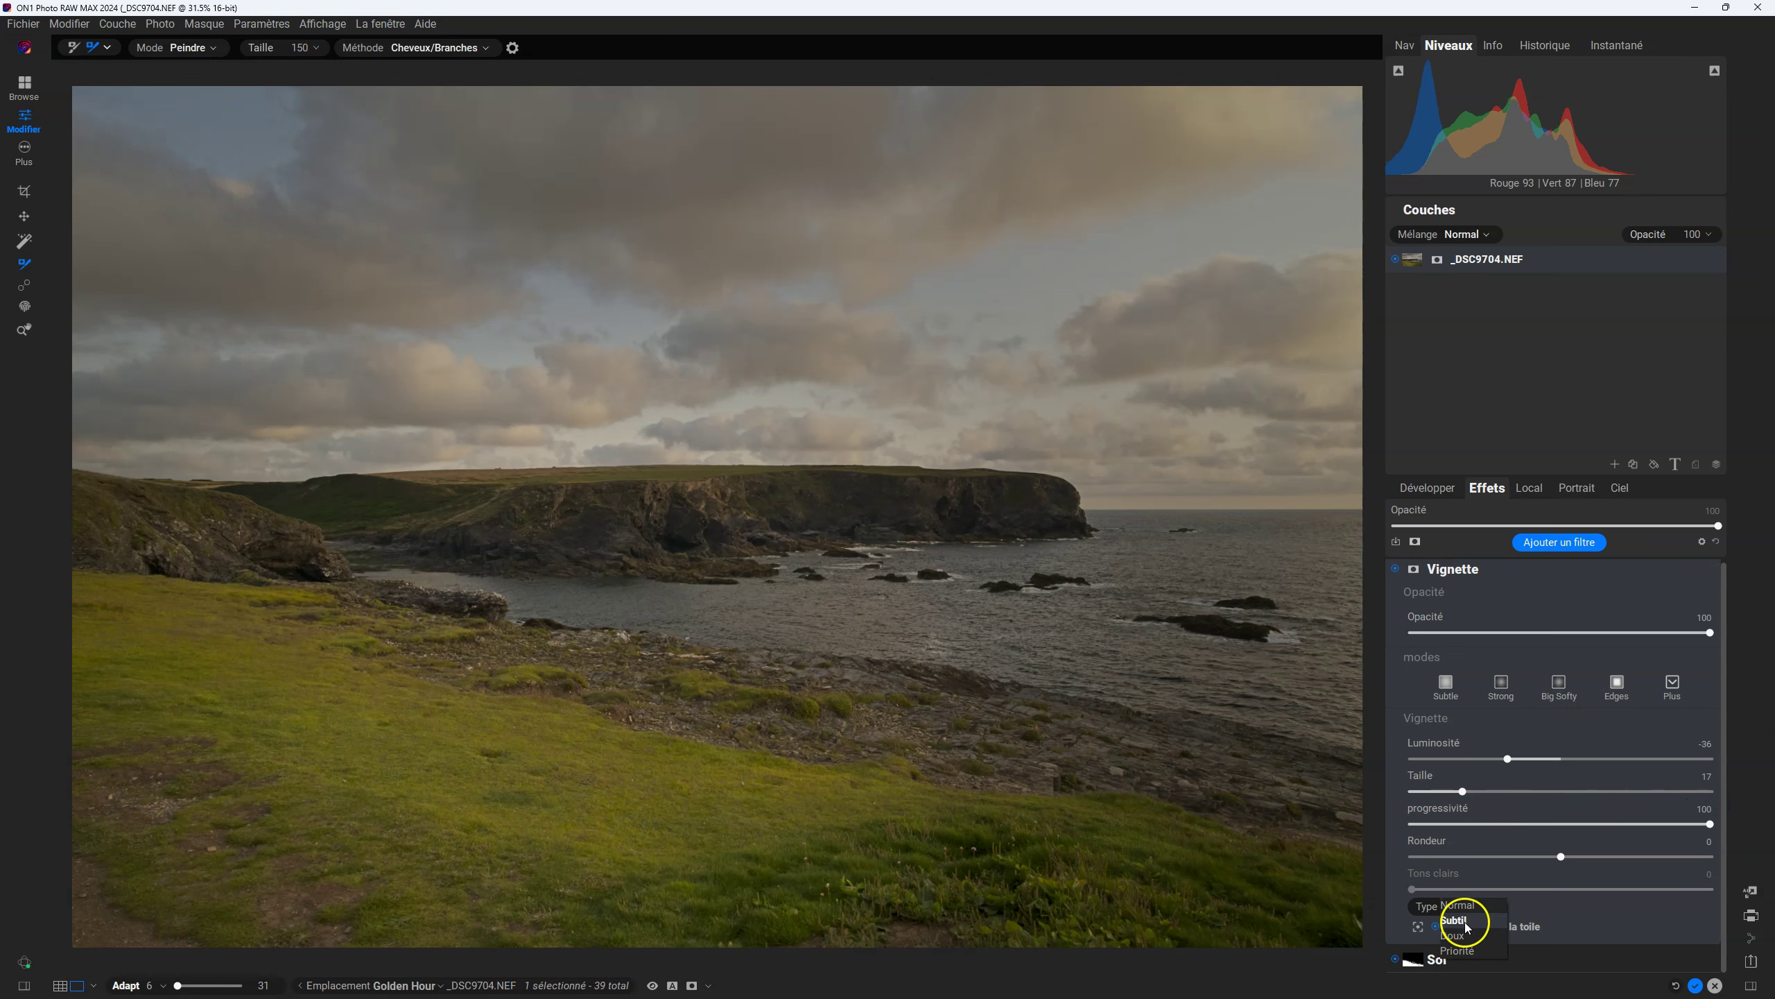
{"action": "left_click_drag", "start_coordinate": [1507, 759], "coordinate": [1485, 759]}
Compare the photo with and without the Vignette filter, leaving the filter enabled
{"action": "left_click", "coordinate": [1396, 569]}
{"action": "left_click", "coordinate": [1396, 569]}
{"action": "left_click", "coordinate": [1396, 569]}
{"action": "left_click", "coordinate": [1396, 569]}
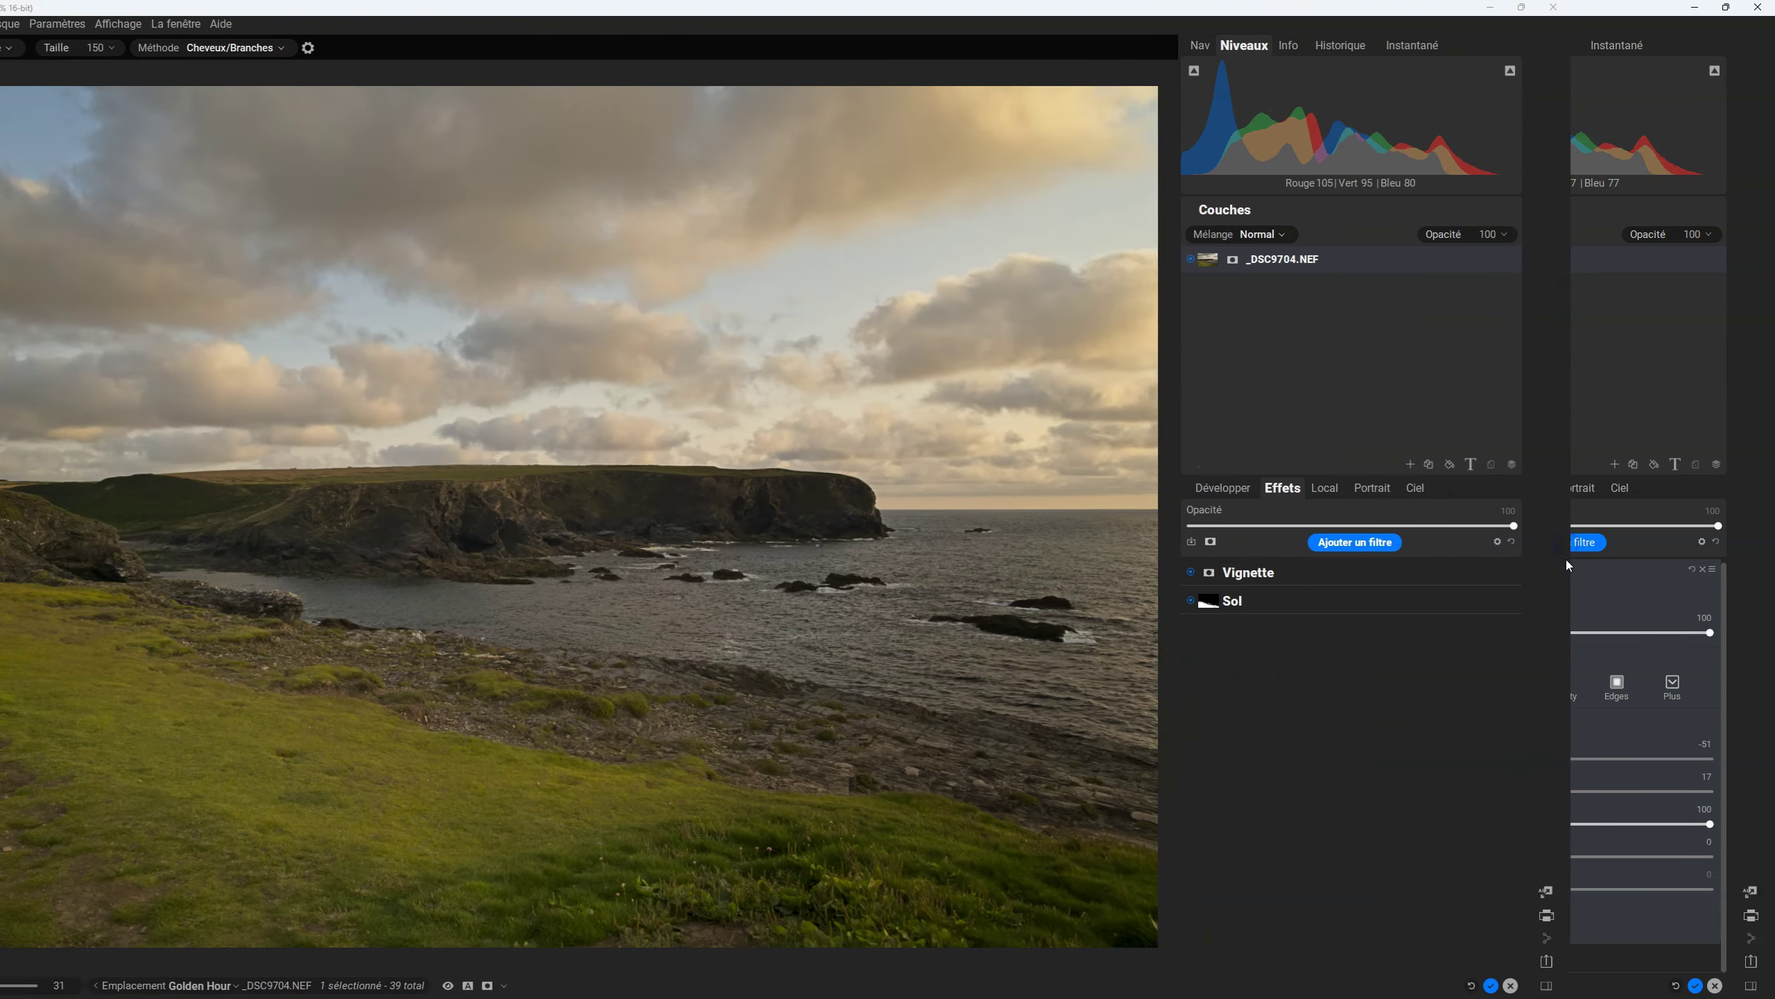